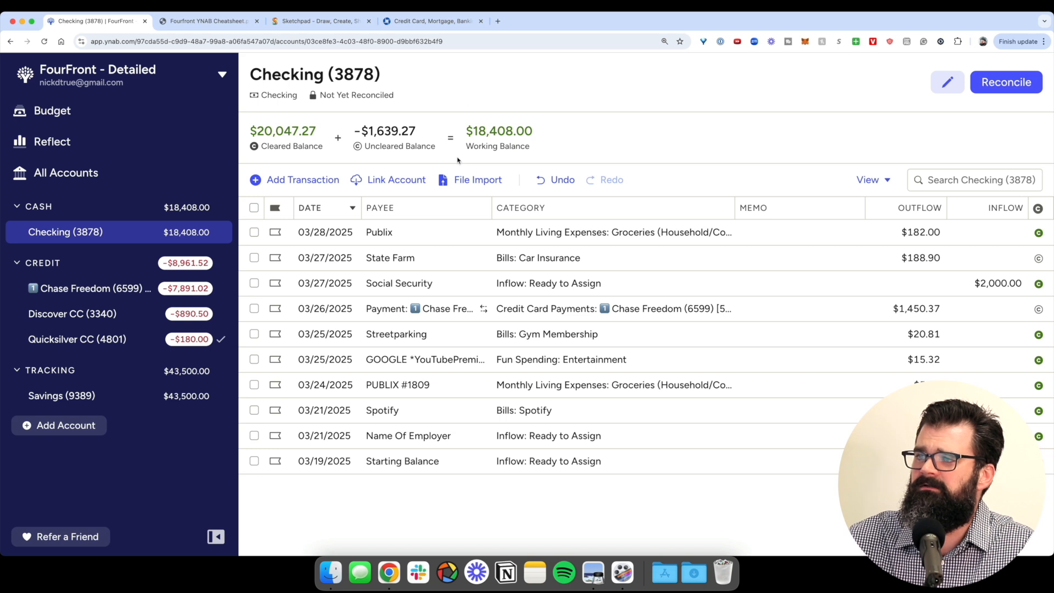
- View the Checking (3878) register with its $20,047.27 cleared and $18,408.00 working balances
mouse_move(383, 140)
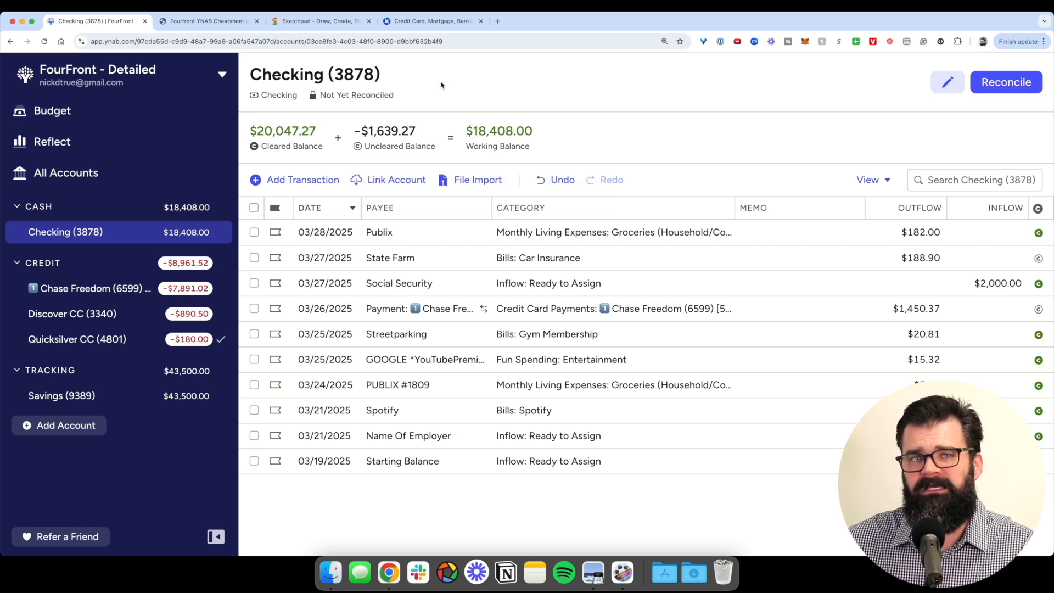
- Review the Checking balances, highlighting the $20,047.27 cleared balance
mouse_move(524, 135)
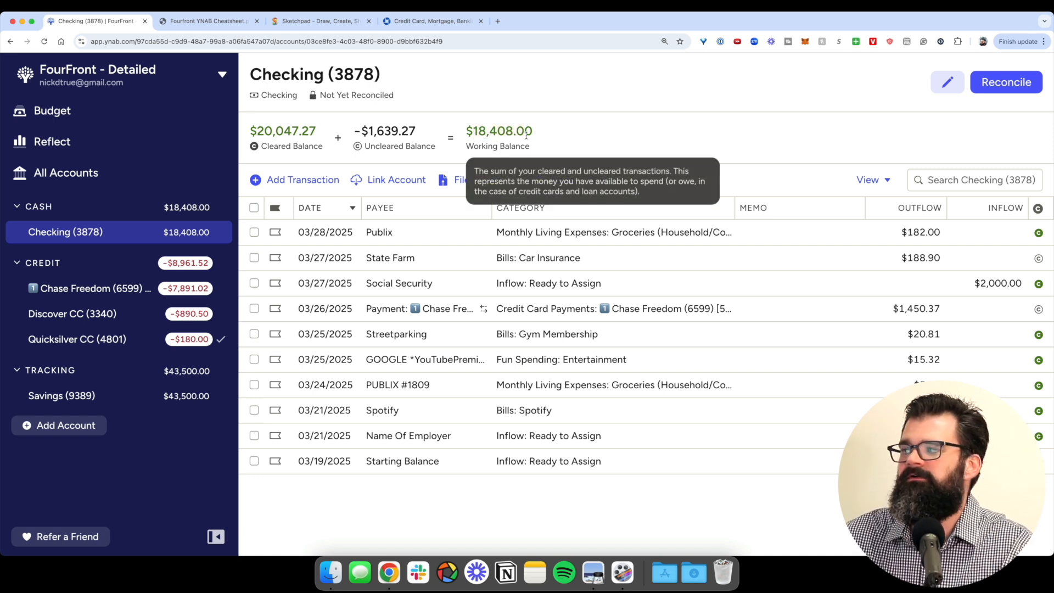
scroll(1042, 261, "up", 5)
scroll(1034, 259, "down", 1)
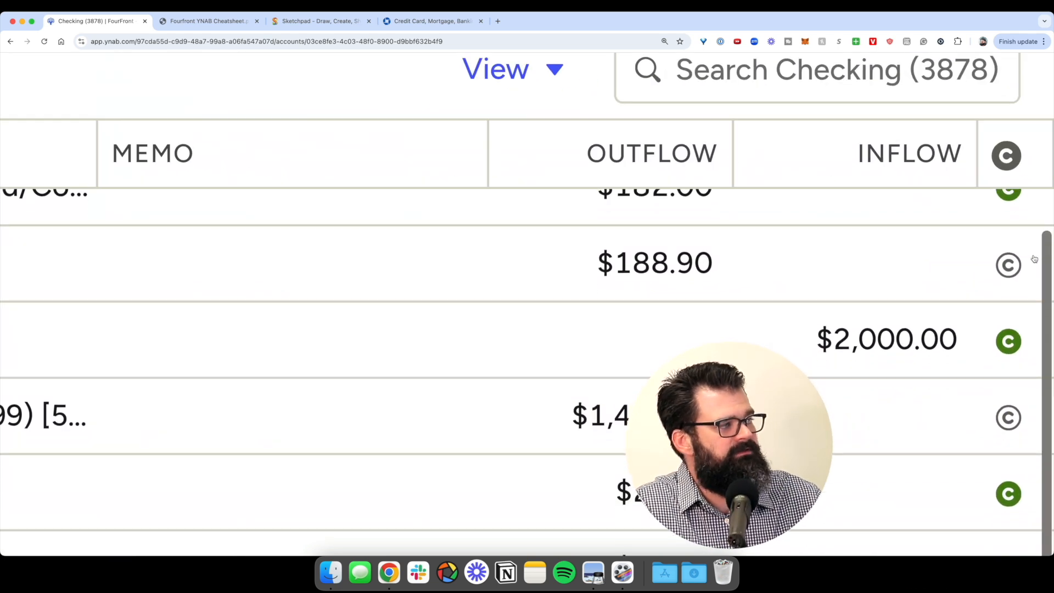
scroll(1034, 261, "up", 1)
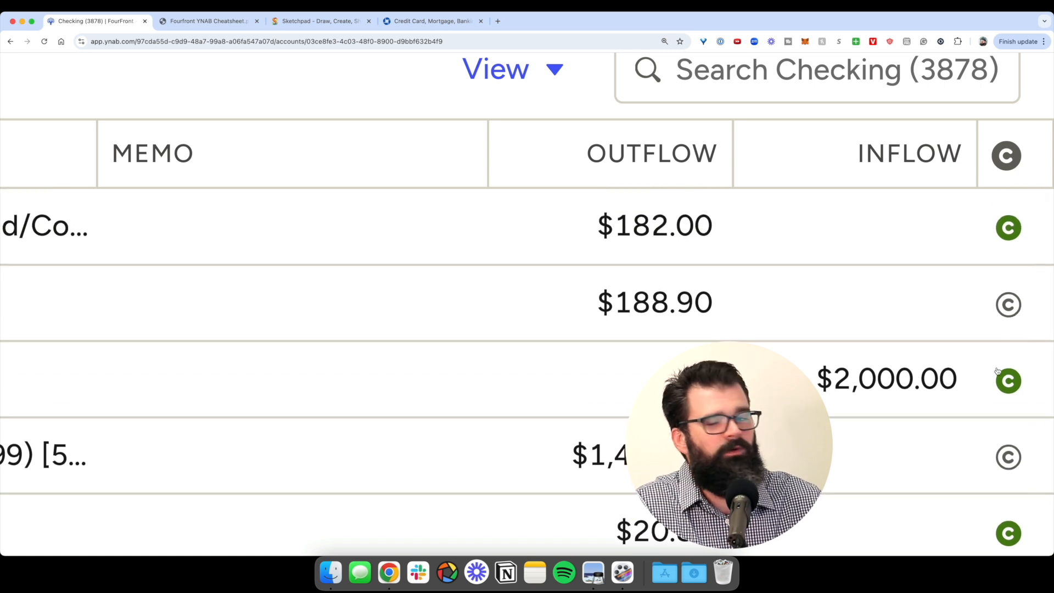
scroll(996, 367, "down", 2)
scroll(997, 366, "down", 5)
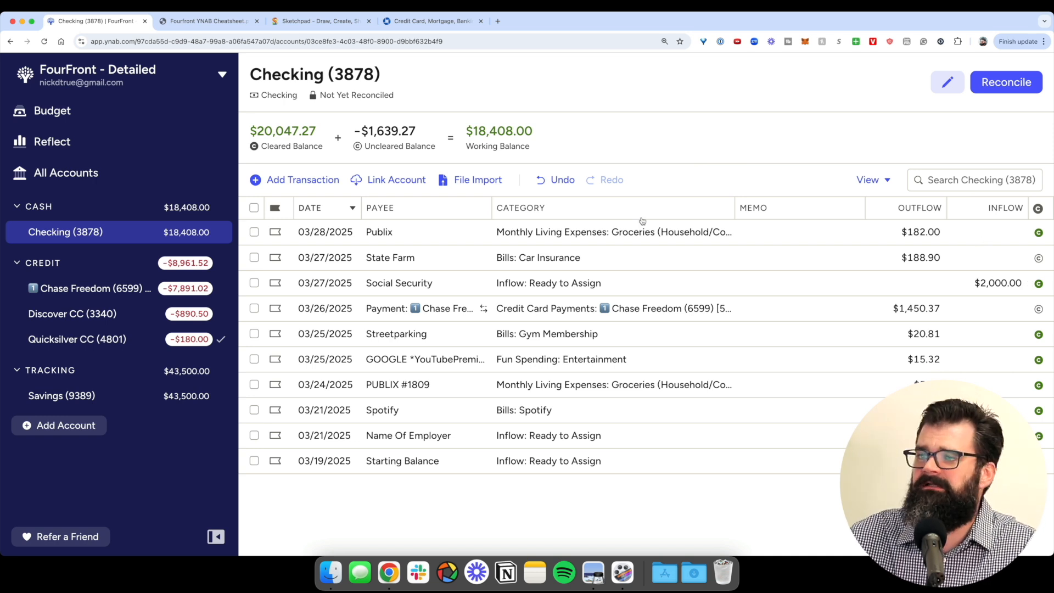
scroll(287, 144, "up", 5)
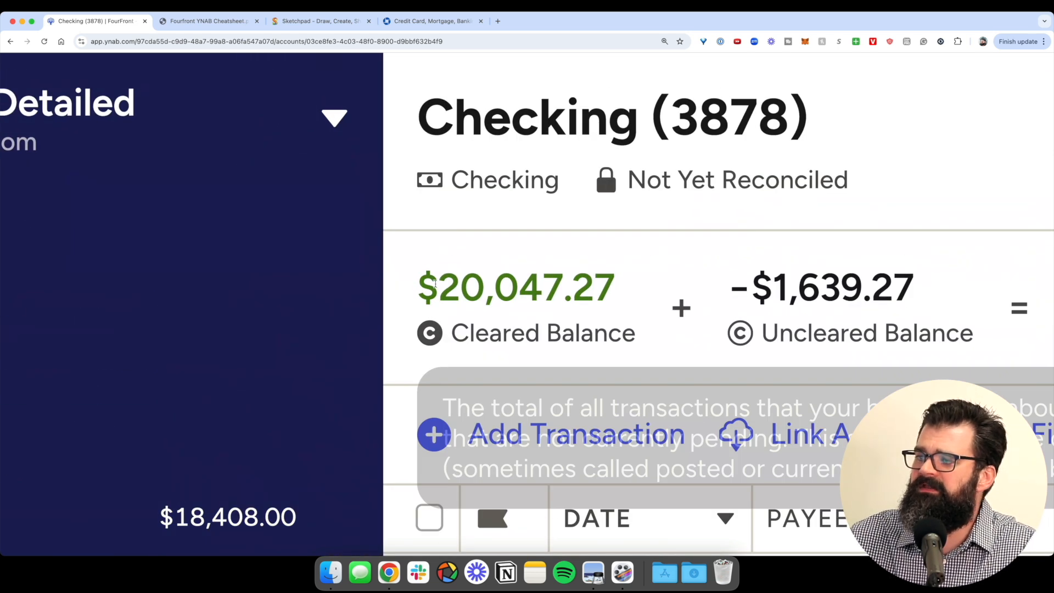
left_click_drag(438, 281, 606, 328)
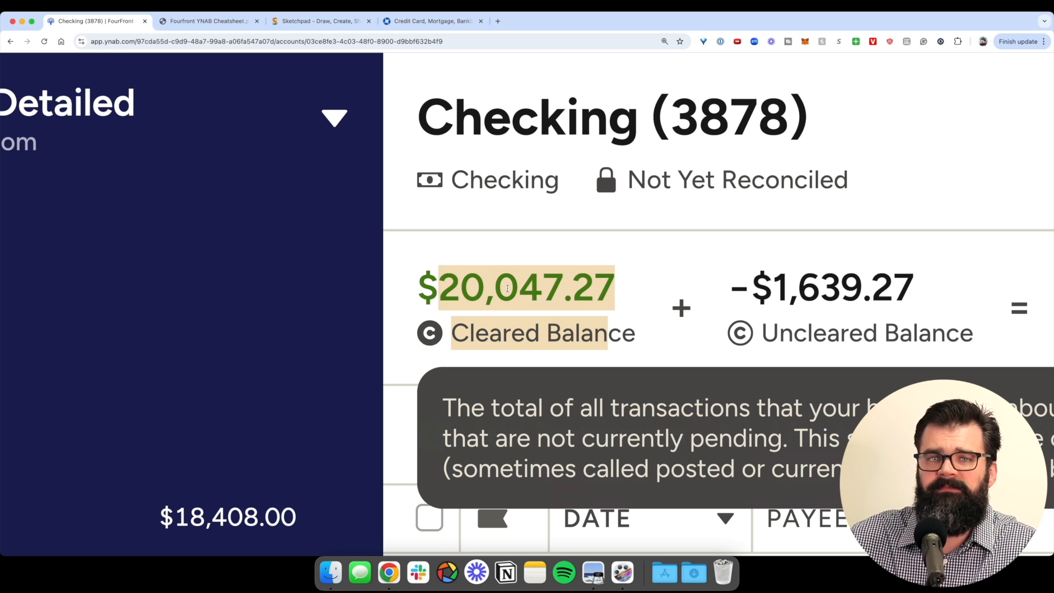
- Open the Quicksilver CC (4801) register and select the Publix transaction
scroll(508, 288, "down", 5)
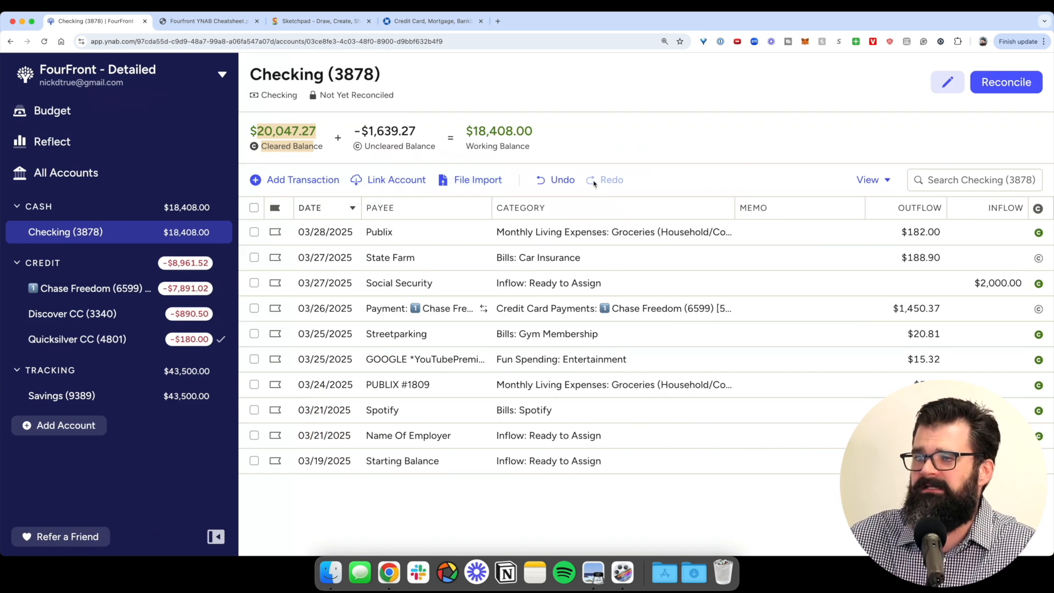
left_click(187, 339)
left_click(417, 233)
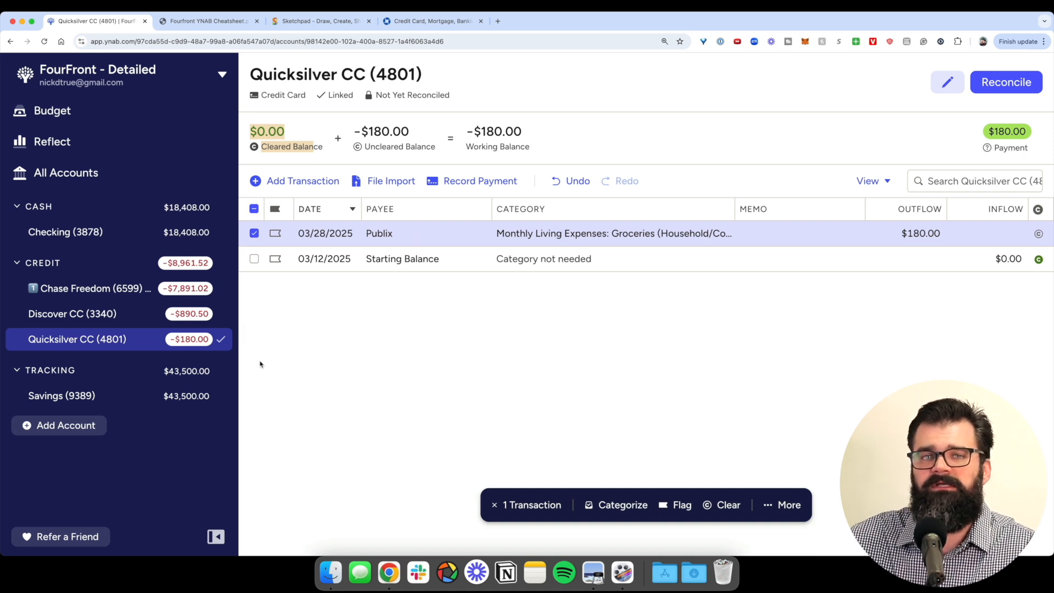
- Reconcile Quicksilver CC (4801), confirming the $0.00 bank balance matches
scroll(247, 363, "up", 5)
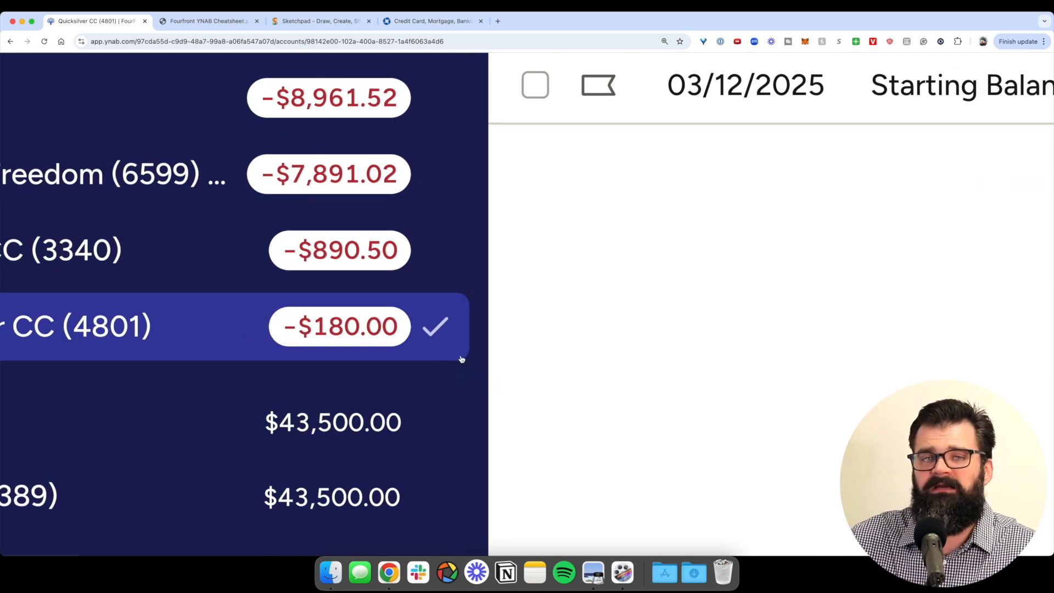
scroll(461, 359, "down", 5)
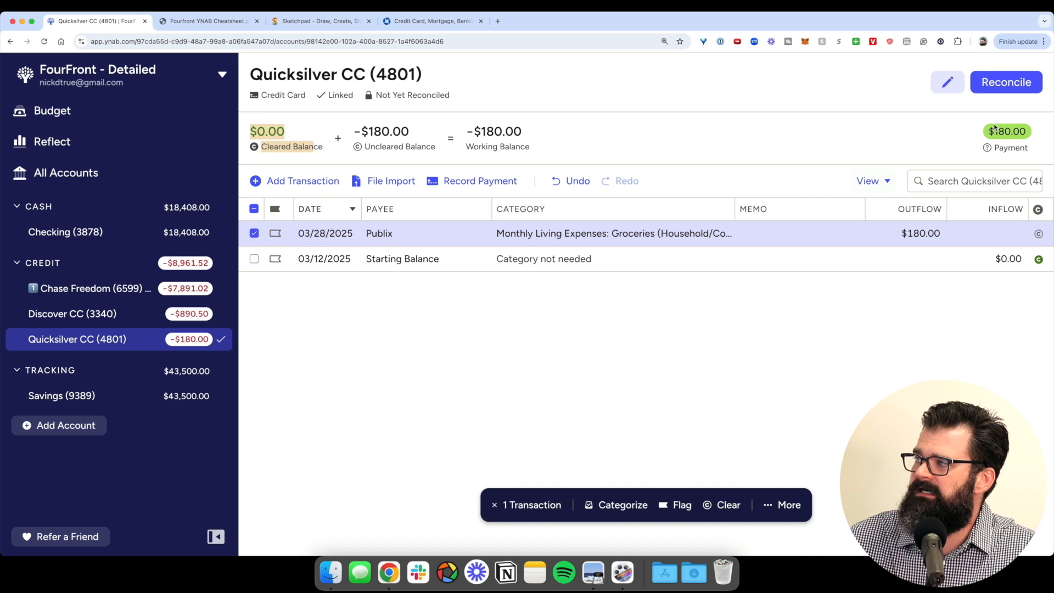
scroll(995, 128, "up", 5)
scroll(1002, 103, "down", 5)
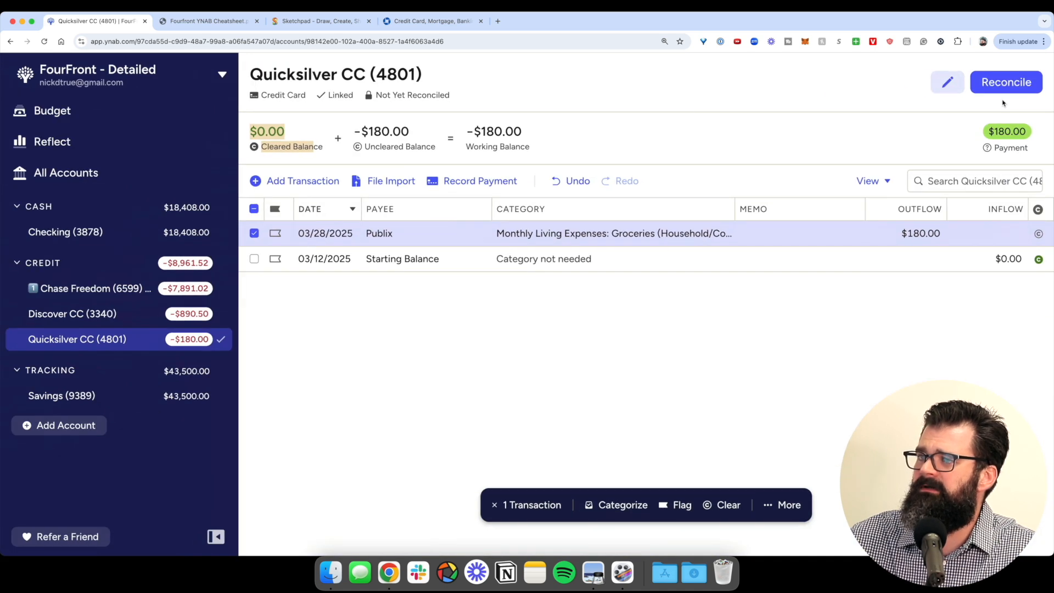
left_click(1006, 84)
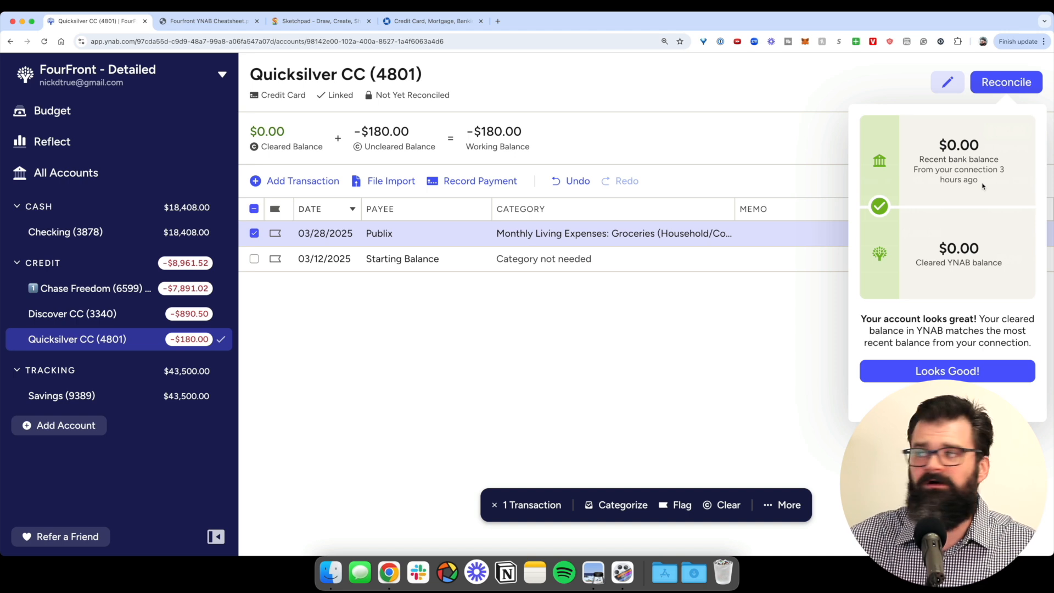
left_click_drag(937, 139, 985, 186)
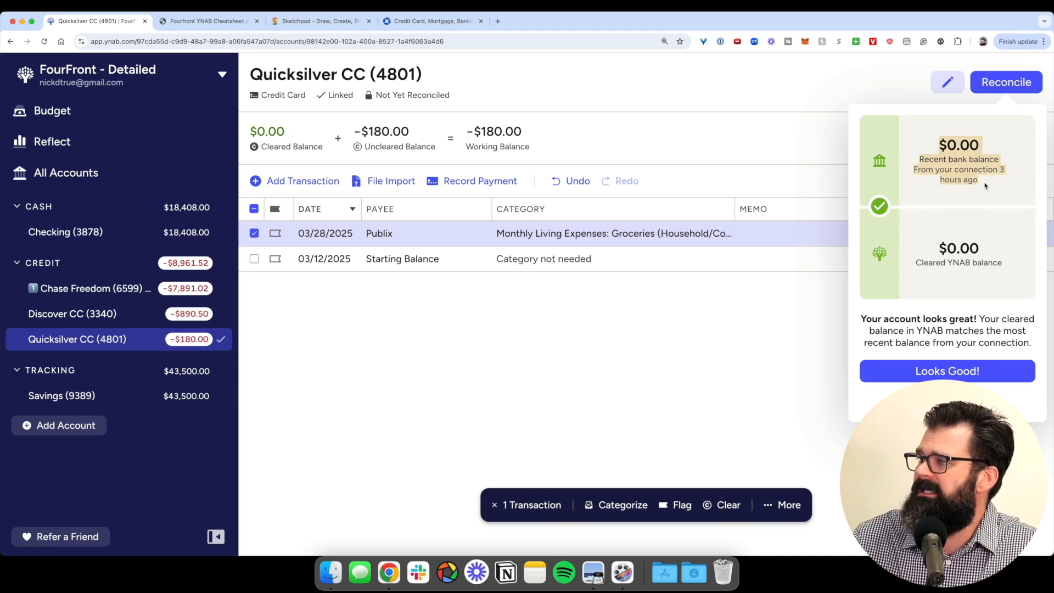
scroll(986, 185, "up", 5)
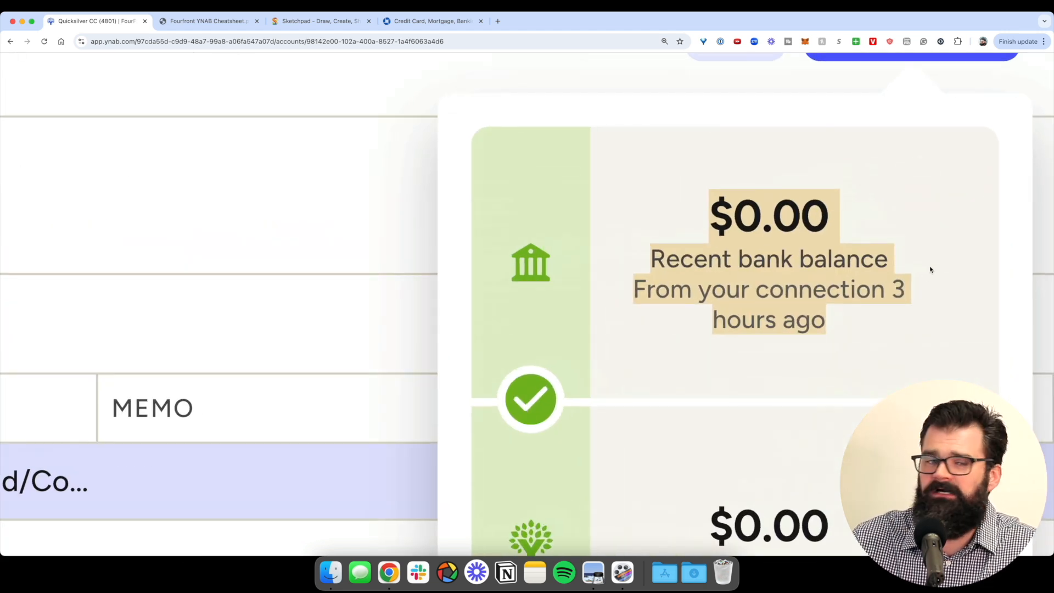
scroll(926, 269, "down", 4)
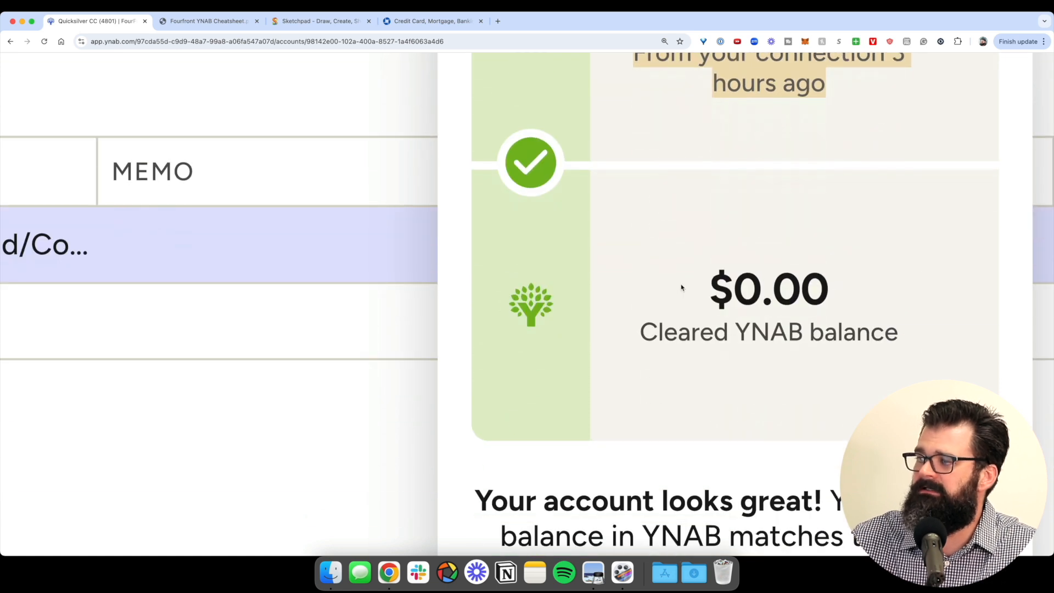
left_click_drag(682, 288, 916, 371)
scroll(912, 366, "down", 5)
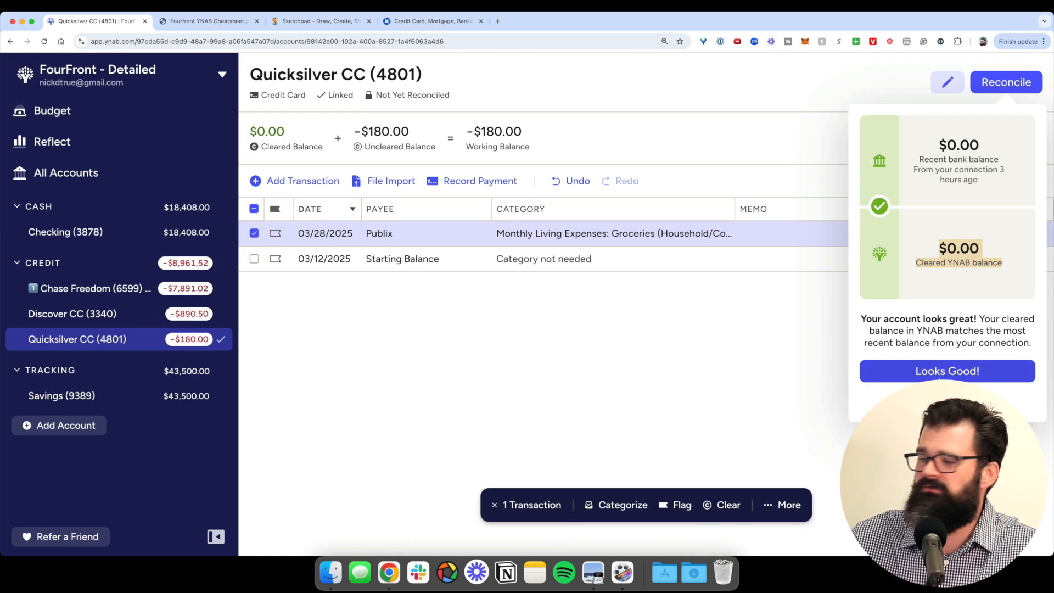
left_click(938, 372)
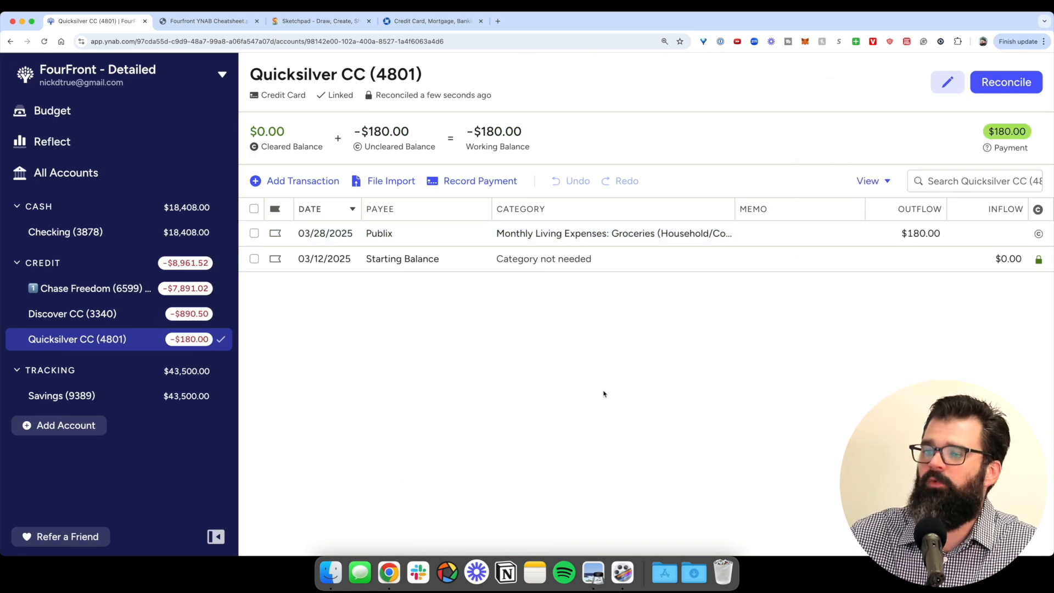
- Select the $180.00 Publix transaction, reconcile Quicksilver again at $0.00, then open Discover CC (3340)
scroll(175, 343, "up", 5)
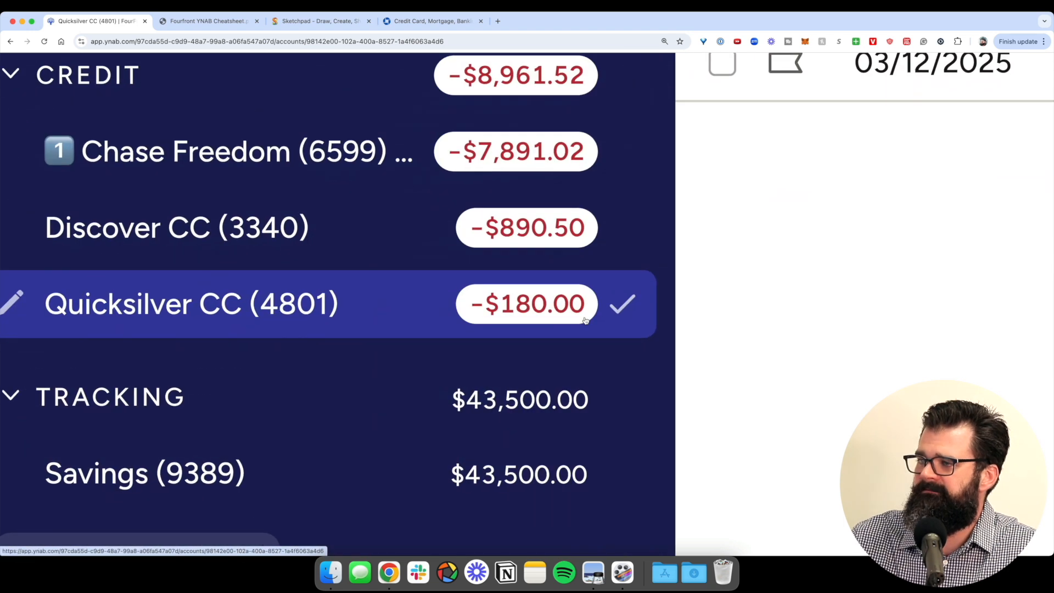
scroll(494, 322, "down", 5)
scroll(518, 141, "up", 5)
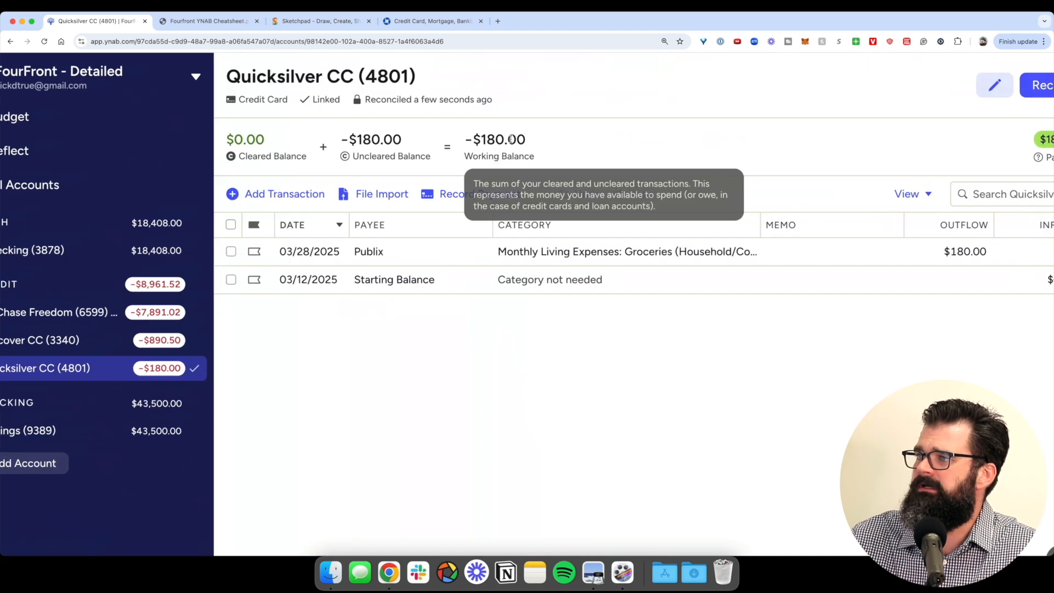
scroll(501, 201, "down", 5)
left_click(352, 242)
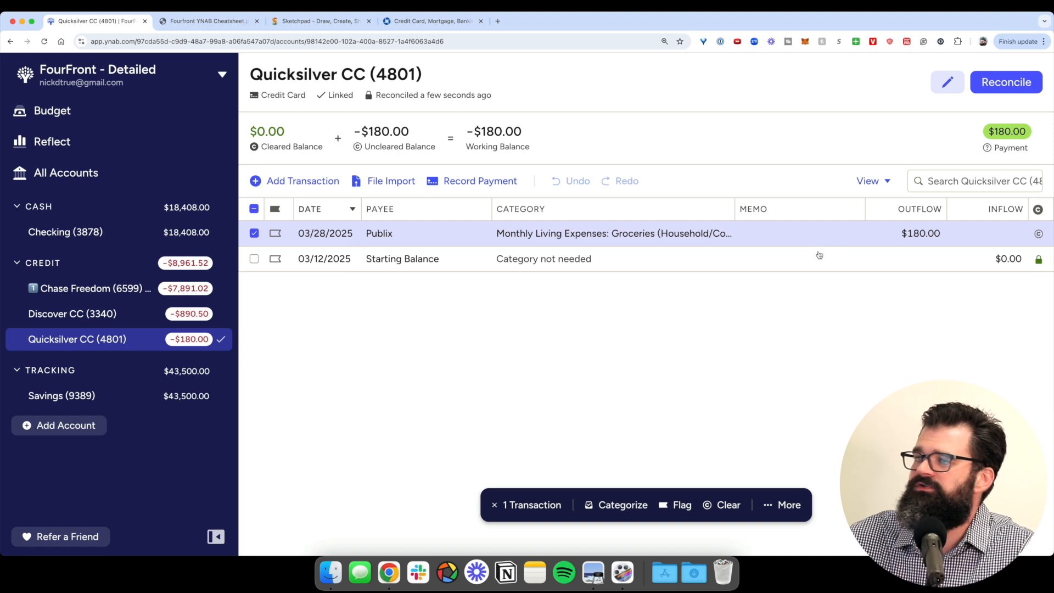
left_click(1003, 90)
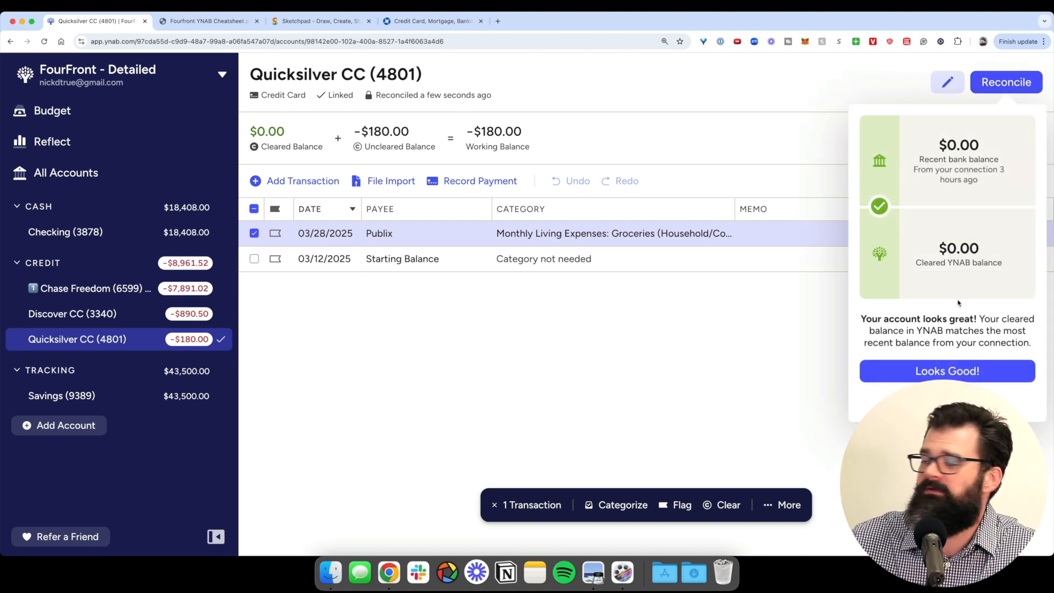
left_click(941, 372)
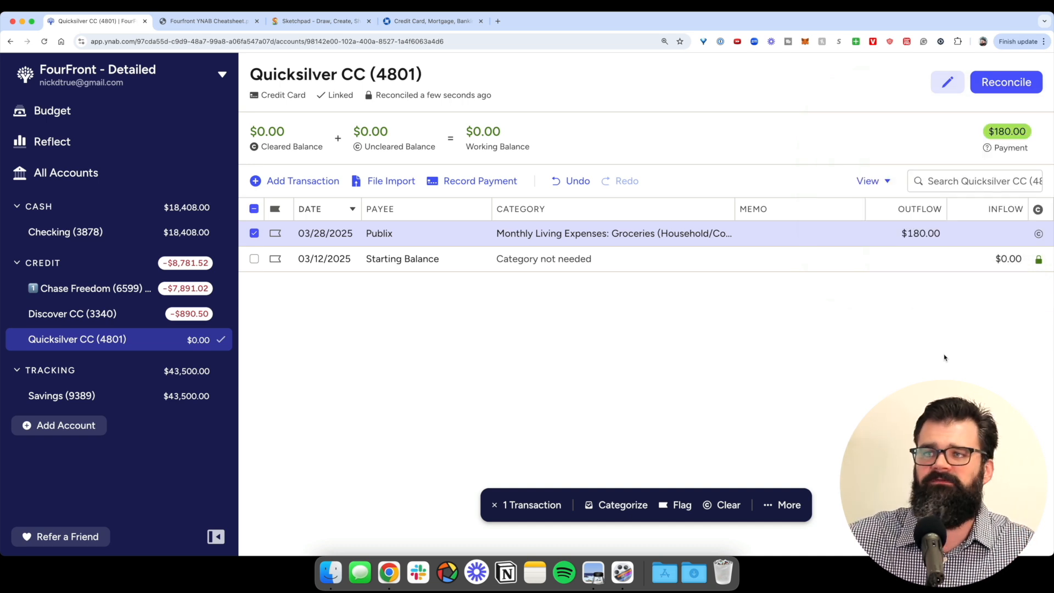
left_click(176, 317)
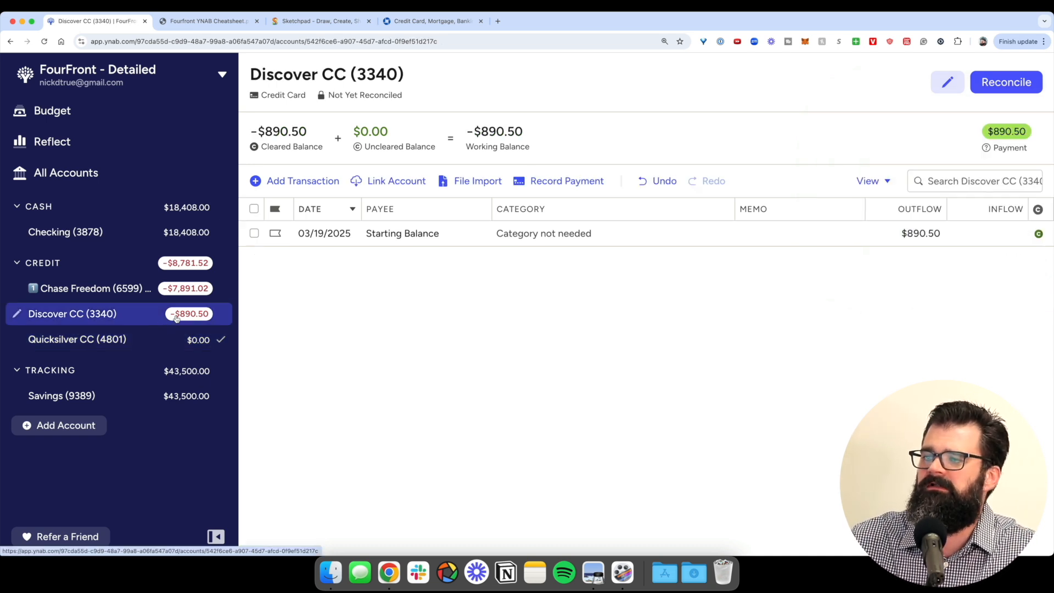
left_click(169, 296)
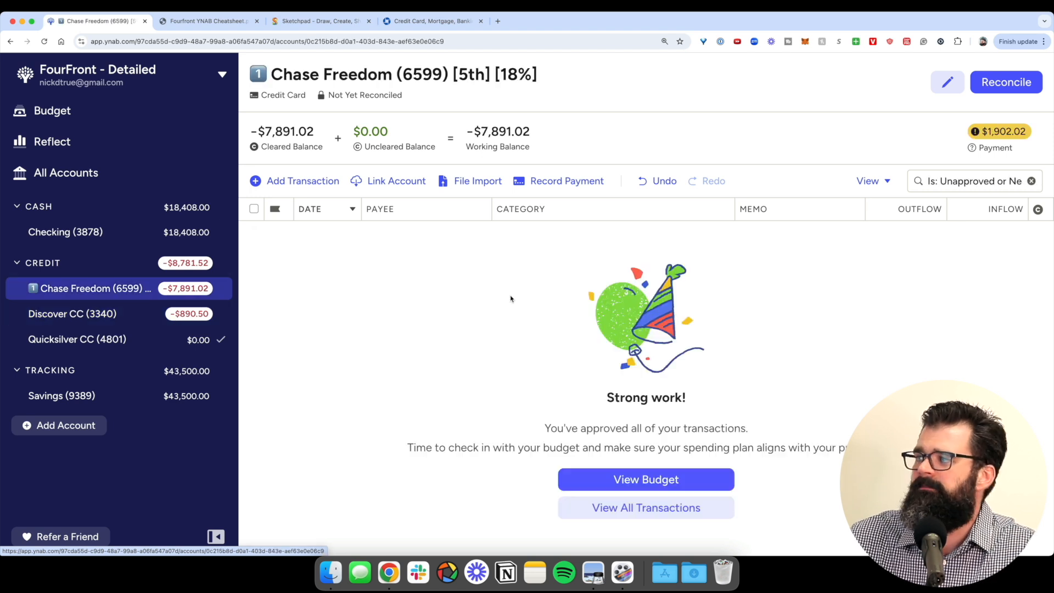
left_click(1033, 182)
left_click(999, 83)
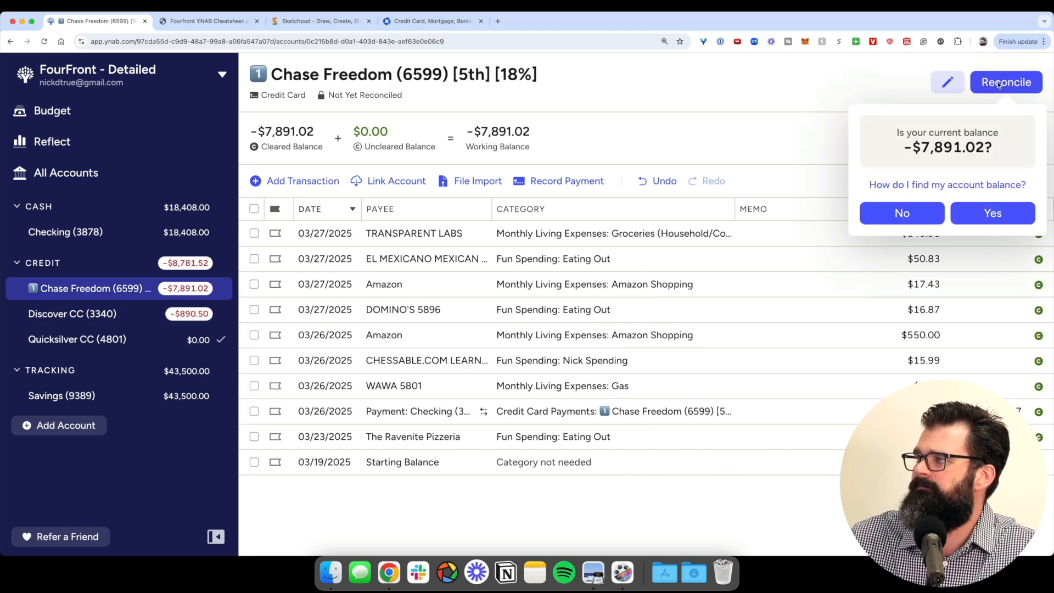
scroll(988, 177, "up", 10)
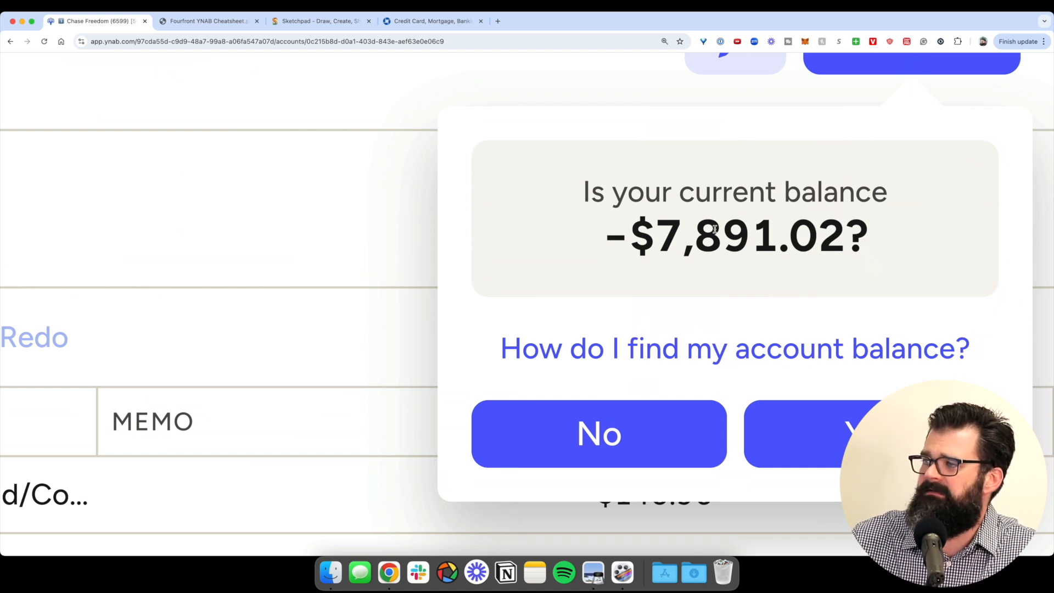
left_click_drag(598, 228, 852, 270)
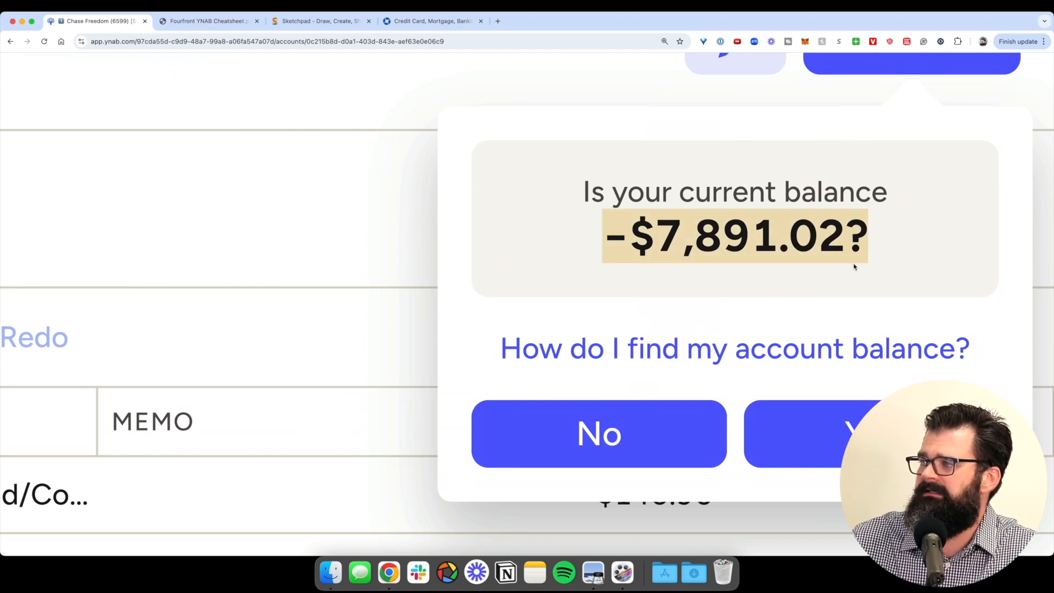
scroll(854, 267, "down", 10)
left_click(727, 133)
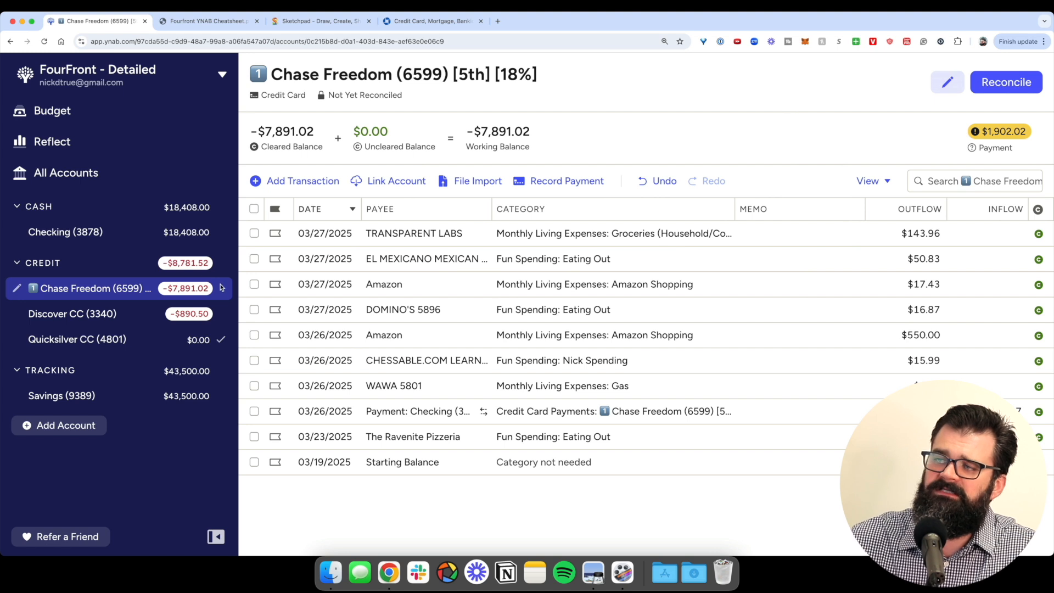
- Reopen Chase Freedom's balance check and dismiss it without reconciling
scroll(224, 286, "up", 10)
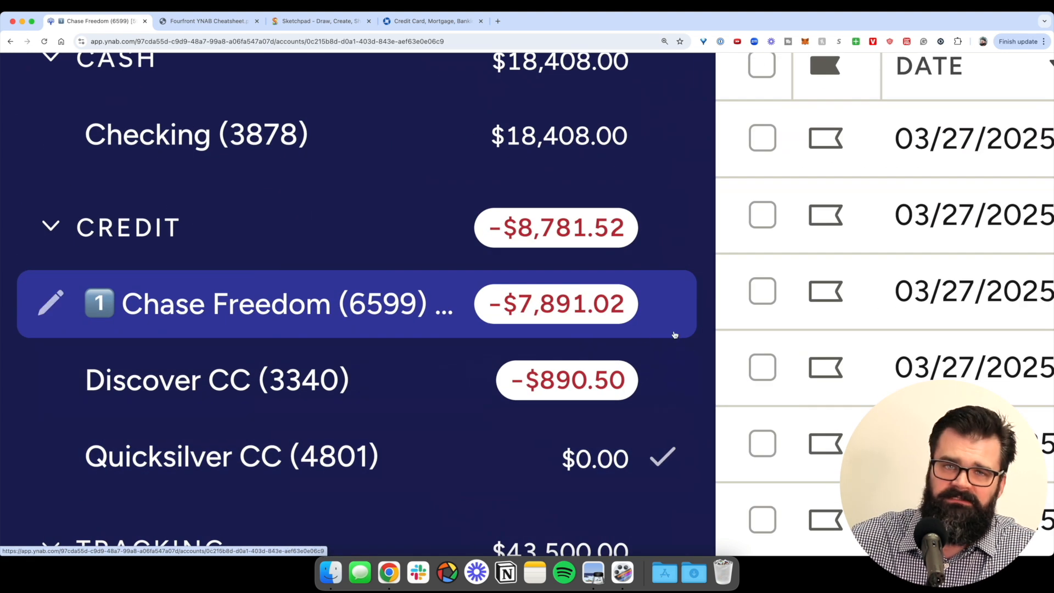
scroll(603, 335, "down", 10)
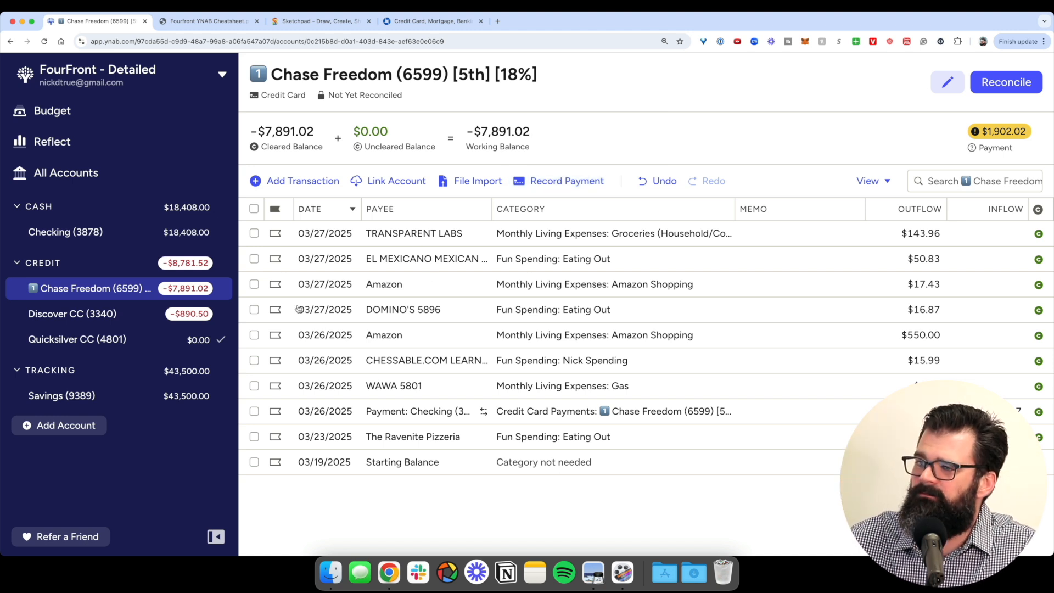
left_click(1003, 84)
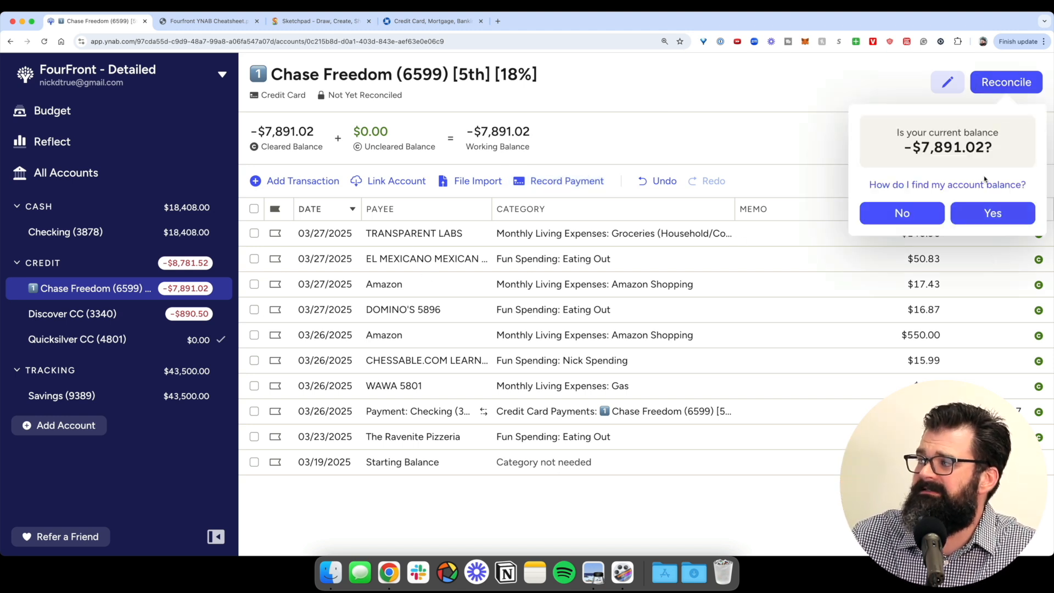
left_click(802, 113)
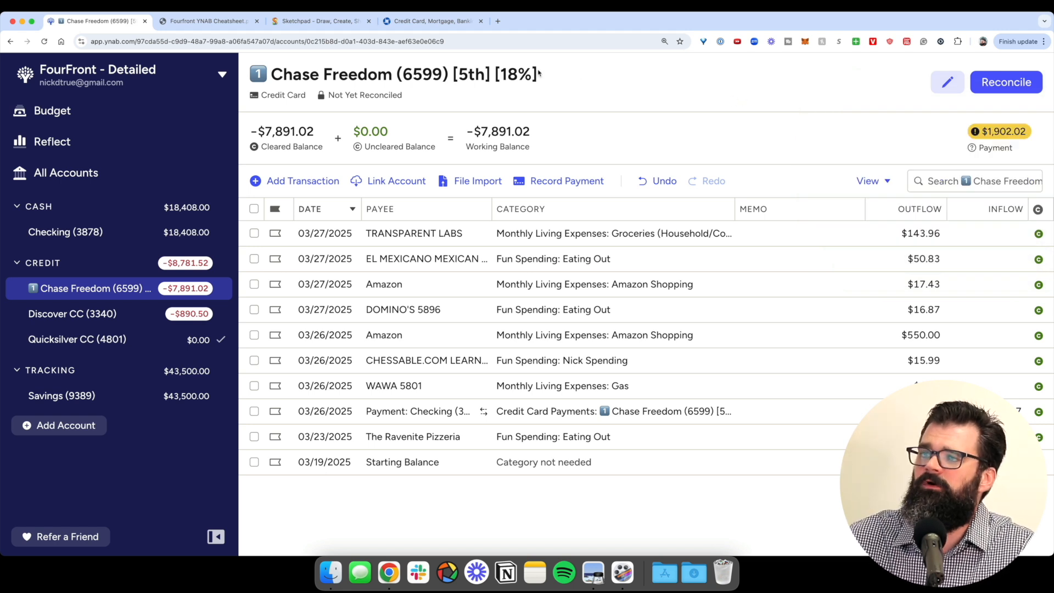
- Switch to the Fourfront YNAB Cheatsheet PDF at the Troubleshoot Your Reconciliation page
left_click(208, 20)
scroll(416, 232, "down", 15)
scroll(415, 230, "down", 20)
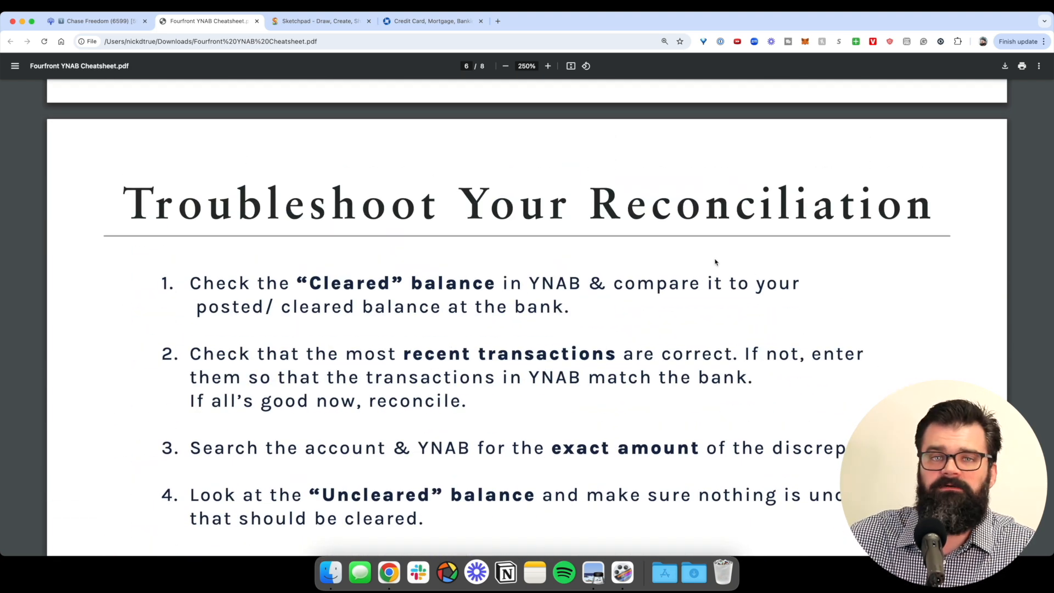
- Scroll the cheatsheet back to the Daily Routine, then return to the Chase Freedom register
scroll(715, 262, "up", 20)
scroll(715, 262, "up", 8)
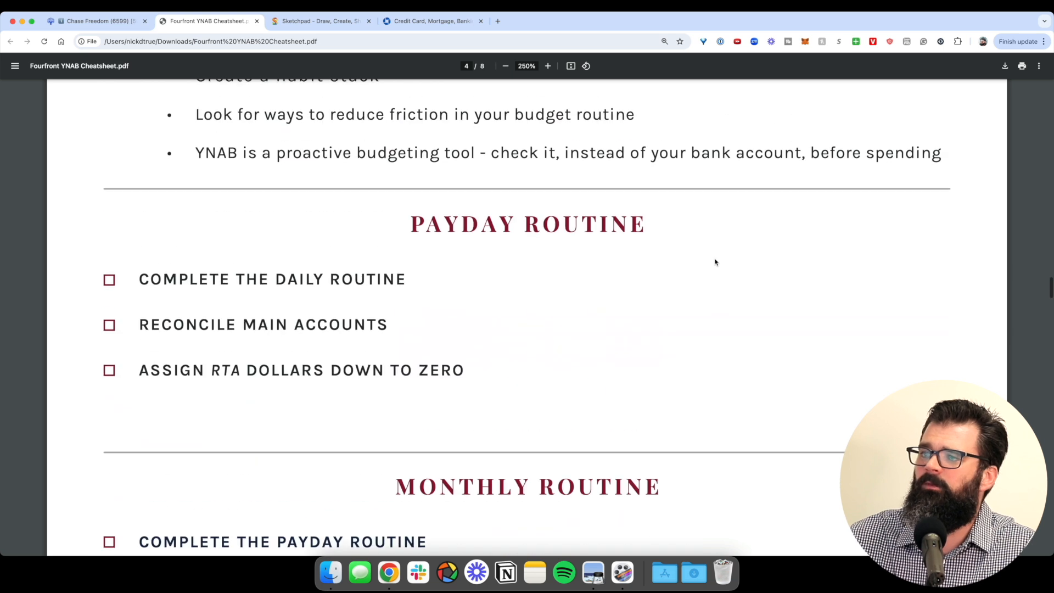
key("ctrl+shift+Tab")
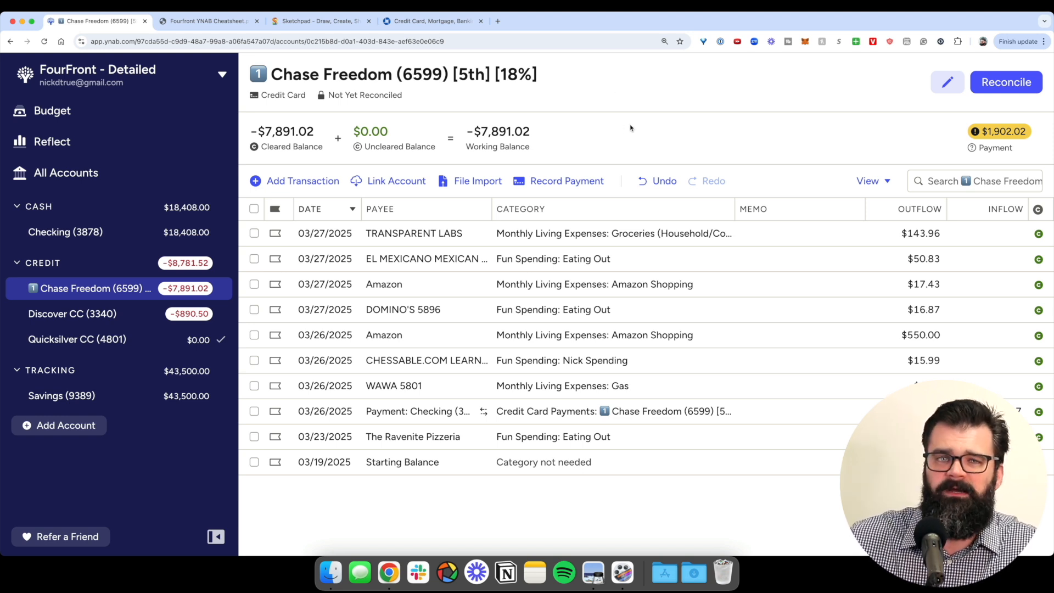
- Reconcile Chase Freedom at -$7,891.02 and show all its transactions again
left_click(1006, 81)
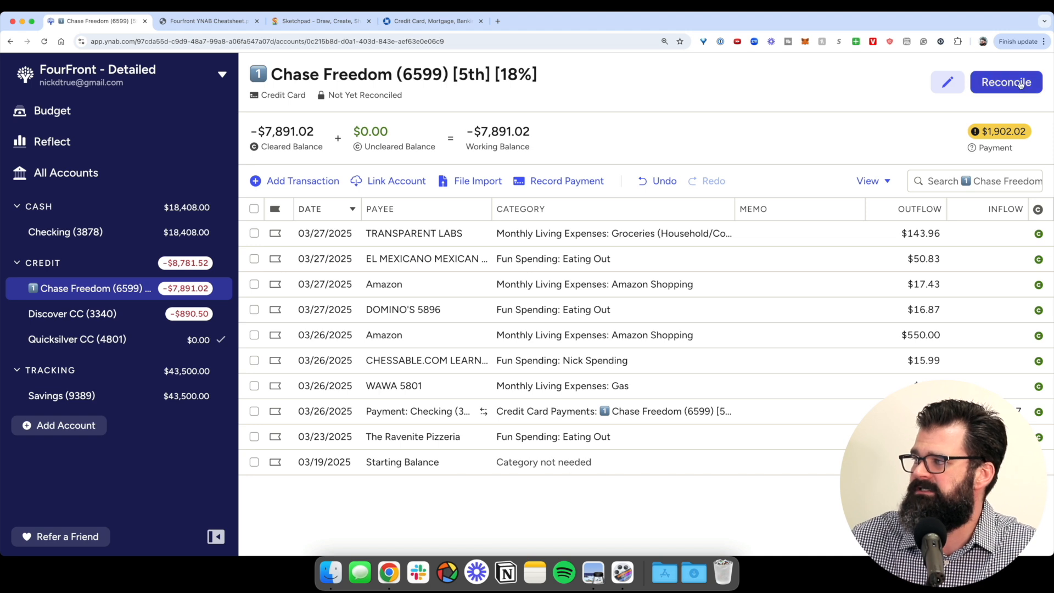
left_click(966, 219)
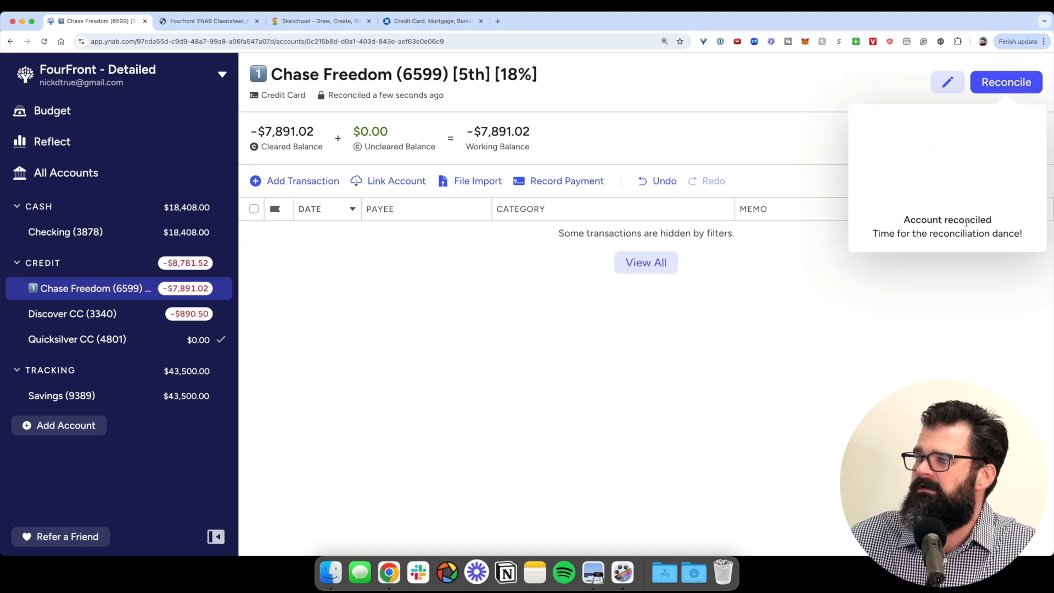
left_click(656, 262)
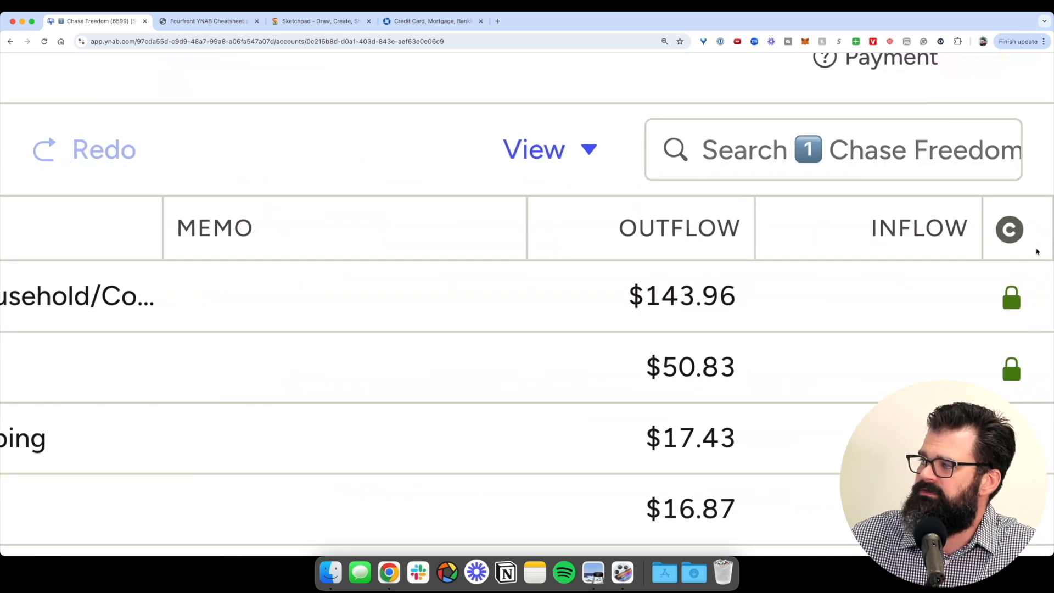
scroll(1017, 263, "down", 3)
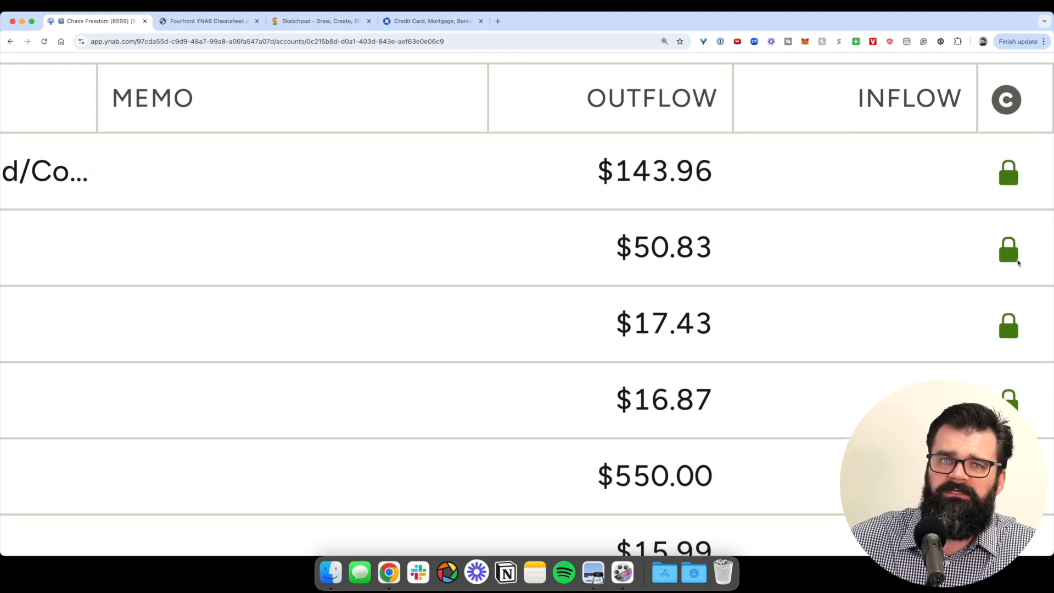
scroll(1017, 263, "up", 1)
scroll(1018, 264, "up", 3)
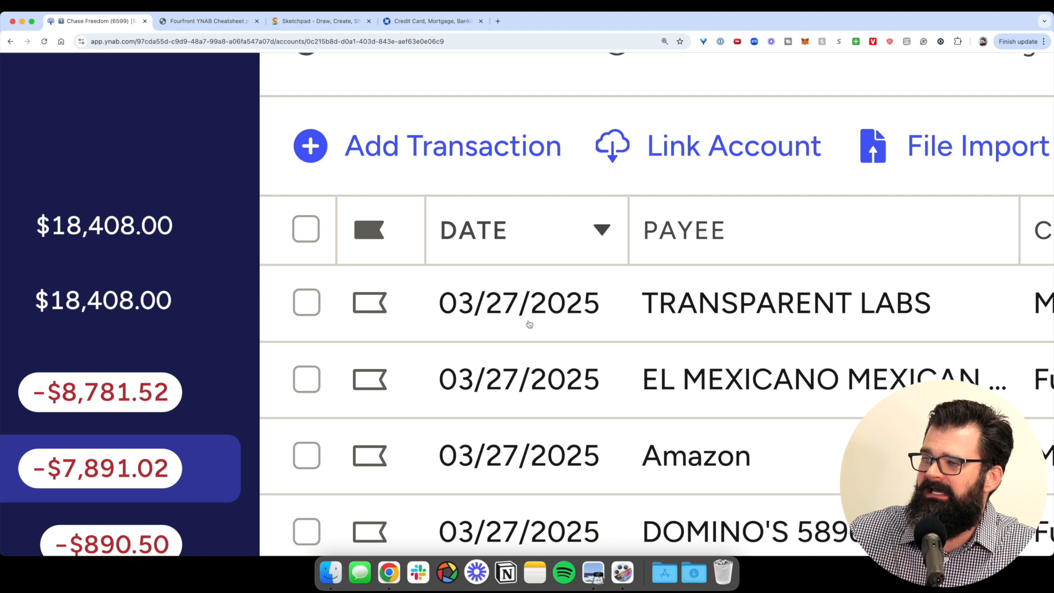
- Reset the browser zoom to normal and open the Quicksilver CC register from the budget
key("super+minus")
key("super+minus")
key("super+minus")
key("super+minus")
key("super+minus")
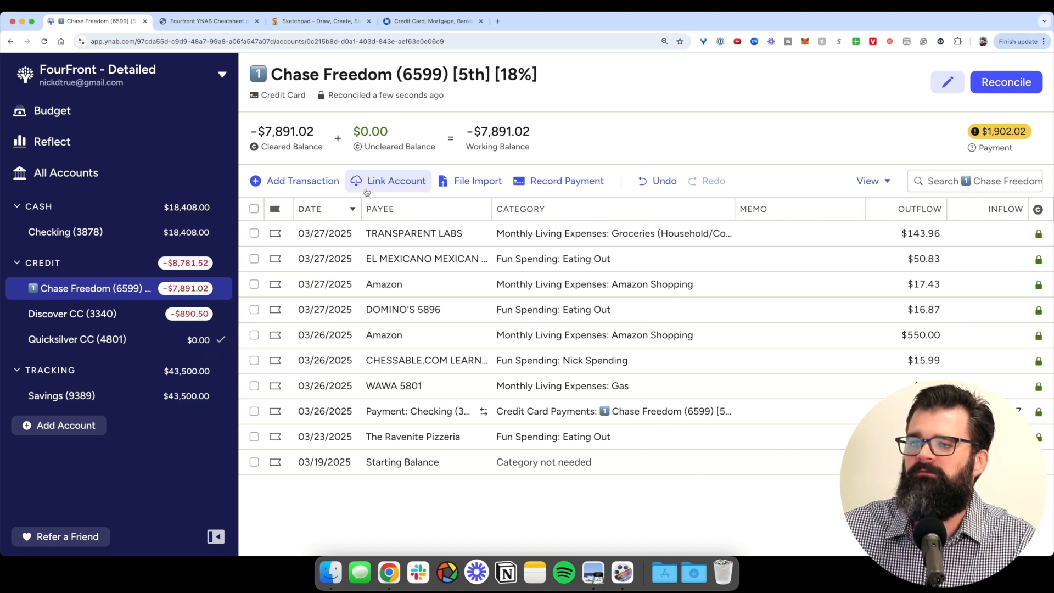
left_click(52, 111)
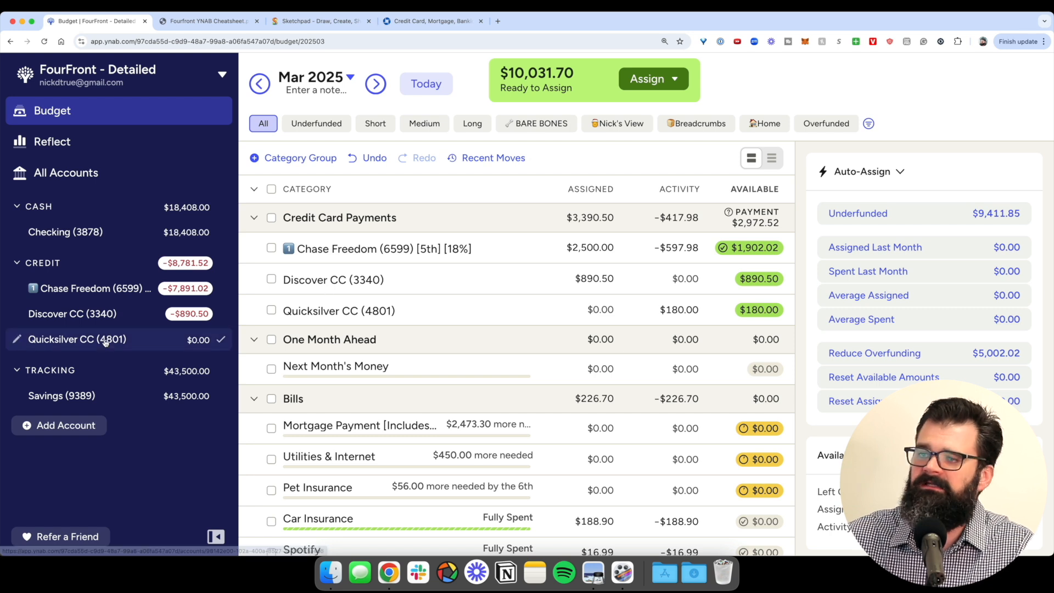
left_click(137, 349)
- Confirm Quicksilver CC (4801) matches the bank at $0.00, then return to the March 2025 budget
left_click(1000, 83)
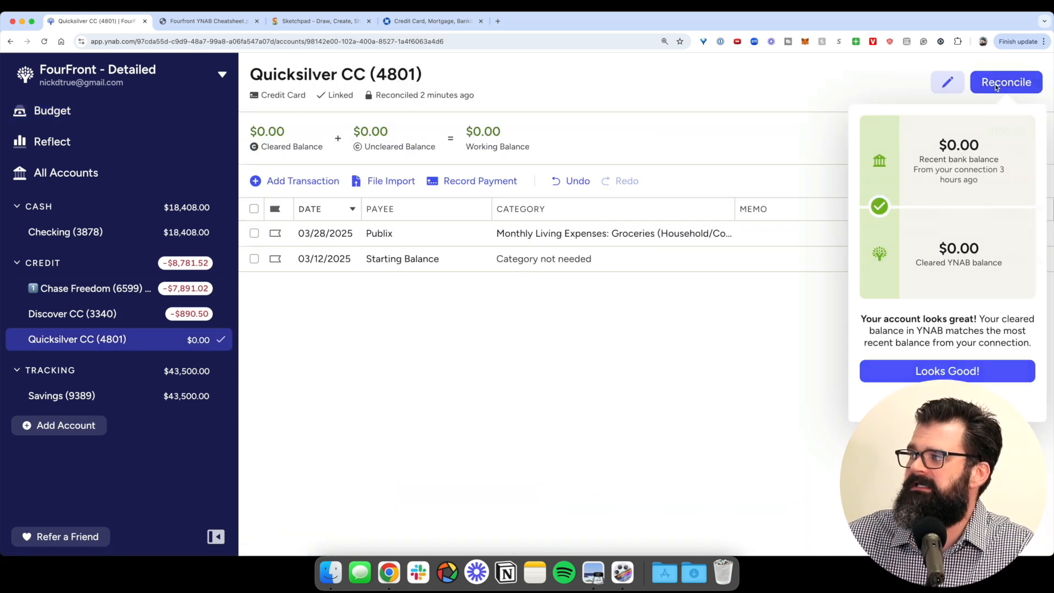
left_click(1009, 86)
left_click(1009, 86)
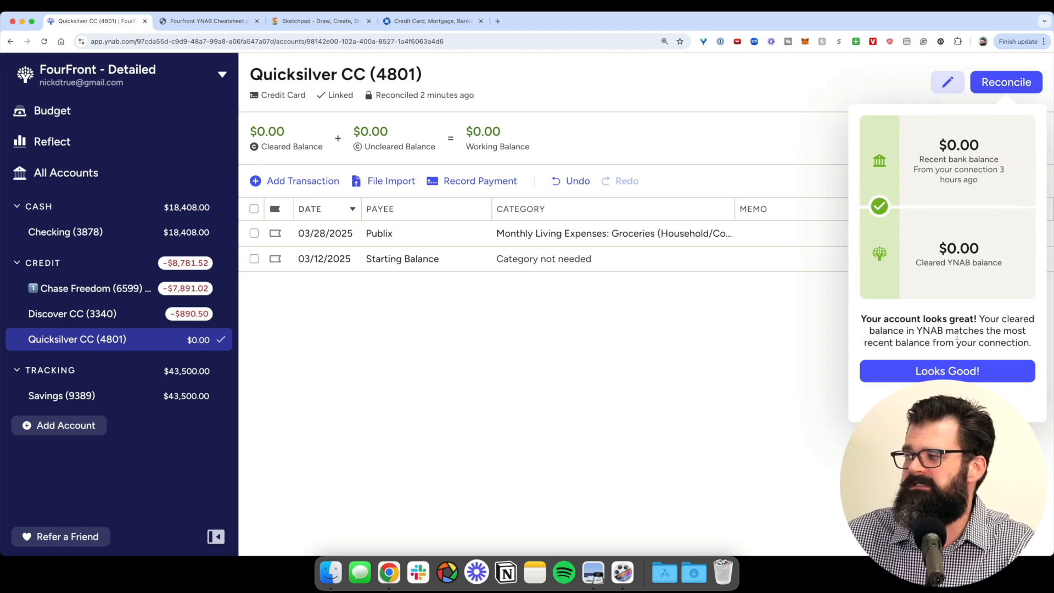
left_click(947, 371)
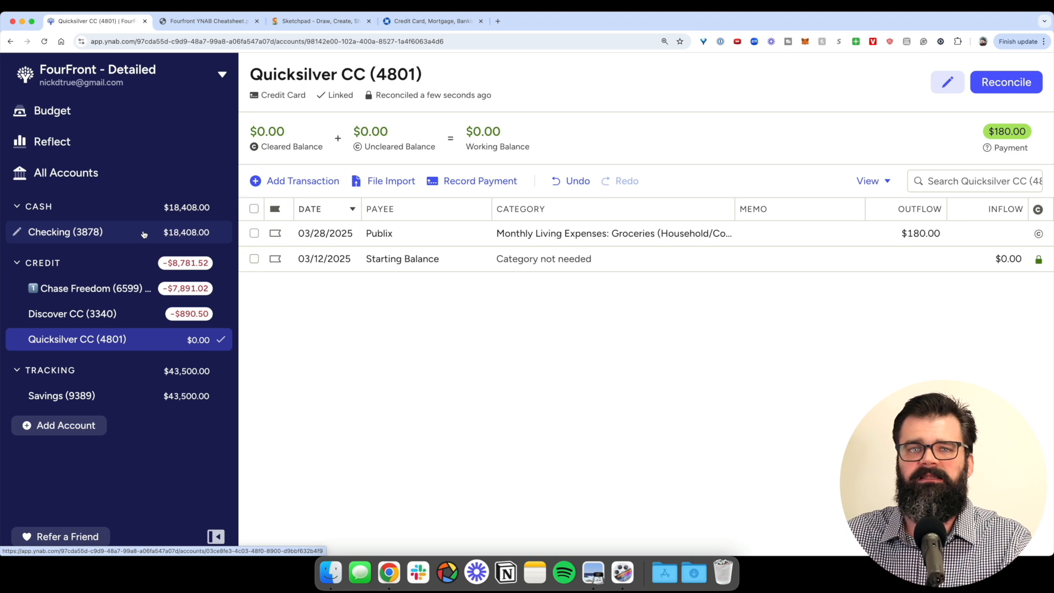
left_click(52, 110)
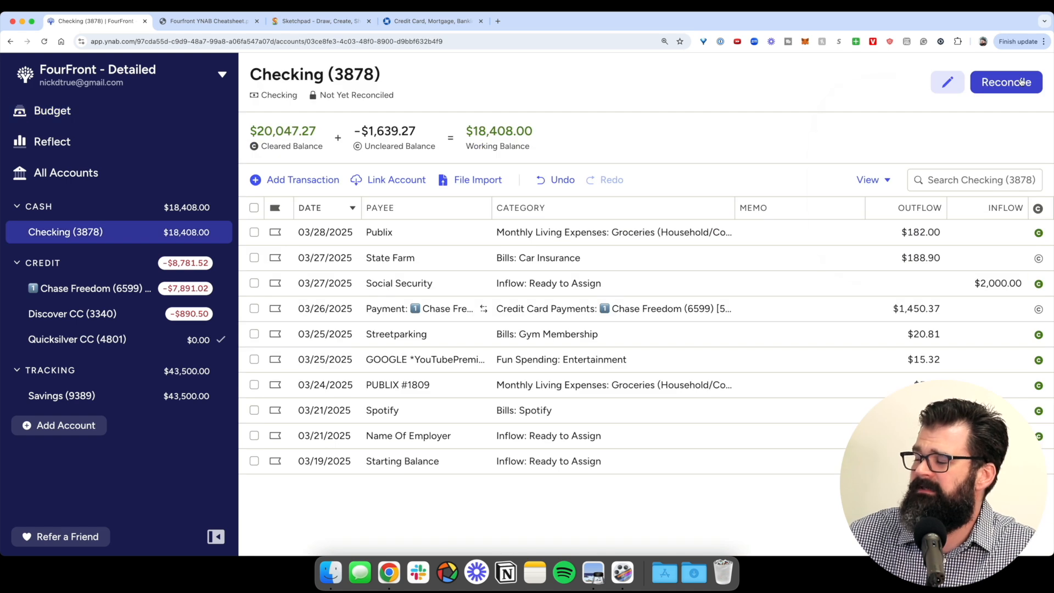
- Reconcile Checking to an $18,950.55 bank balance, creating the $1,096.72 adjustment
left_click(1006, 81)
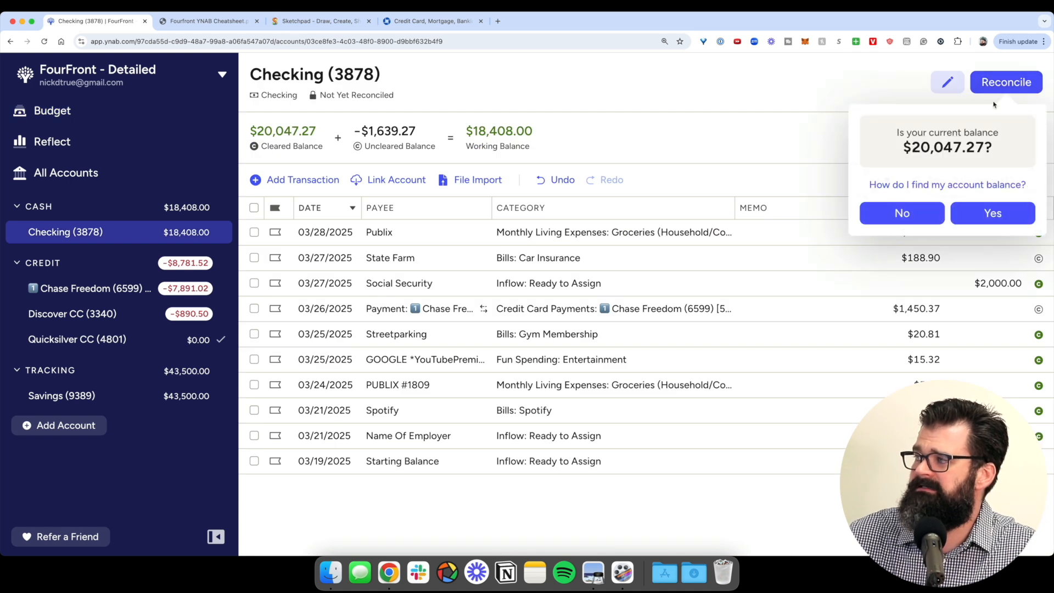
left_click(909, 214)
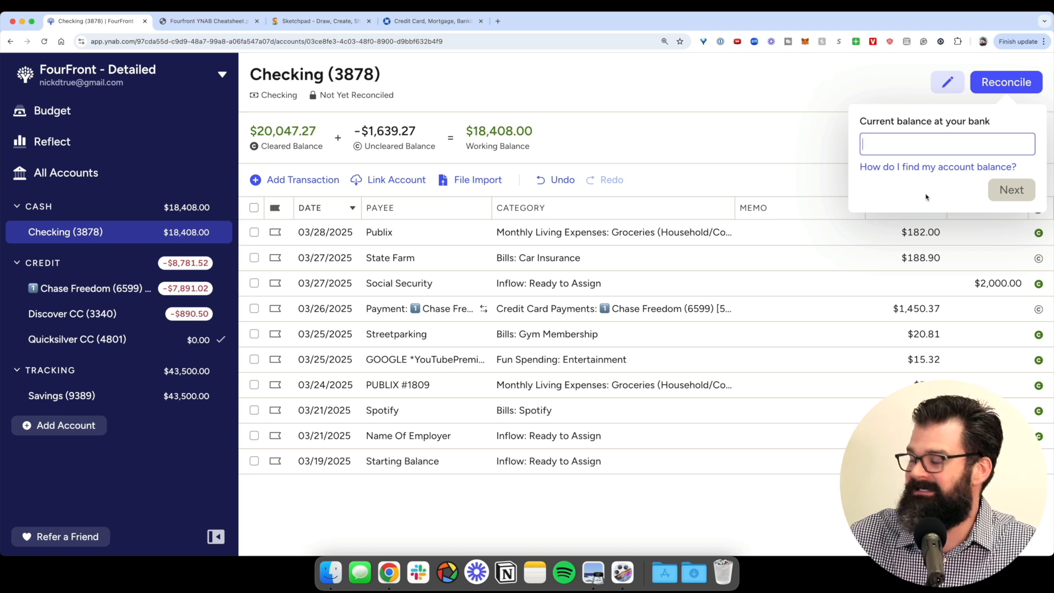
type("1895")
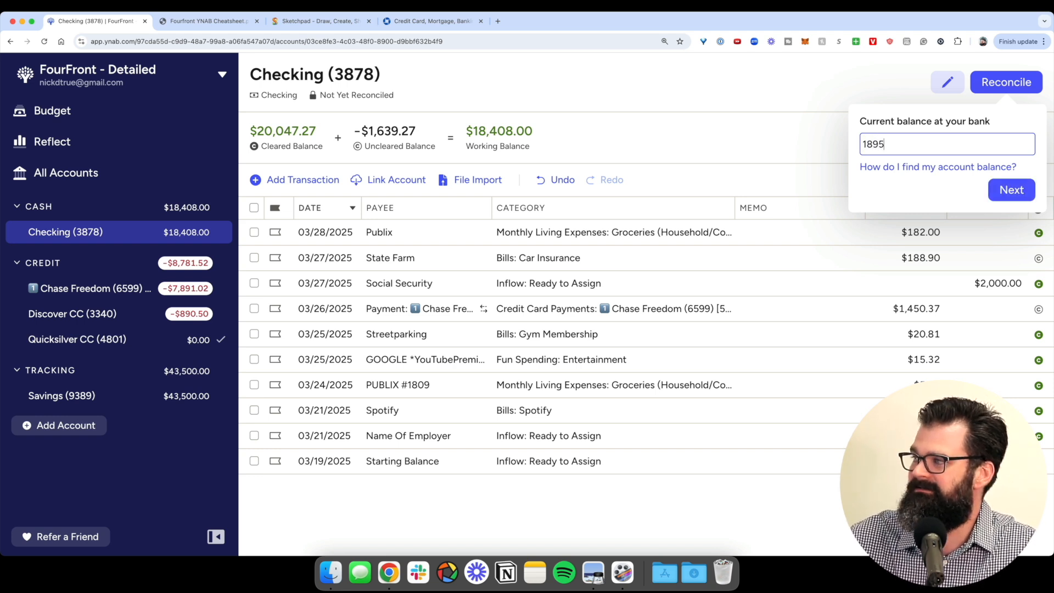
type("0.55")
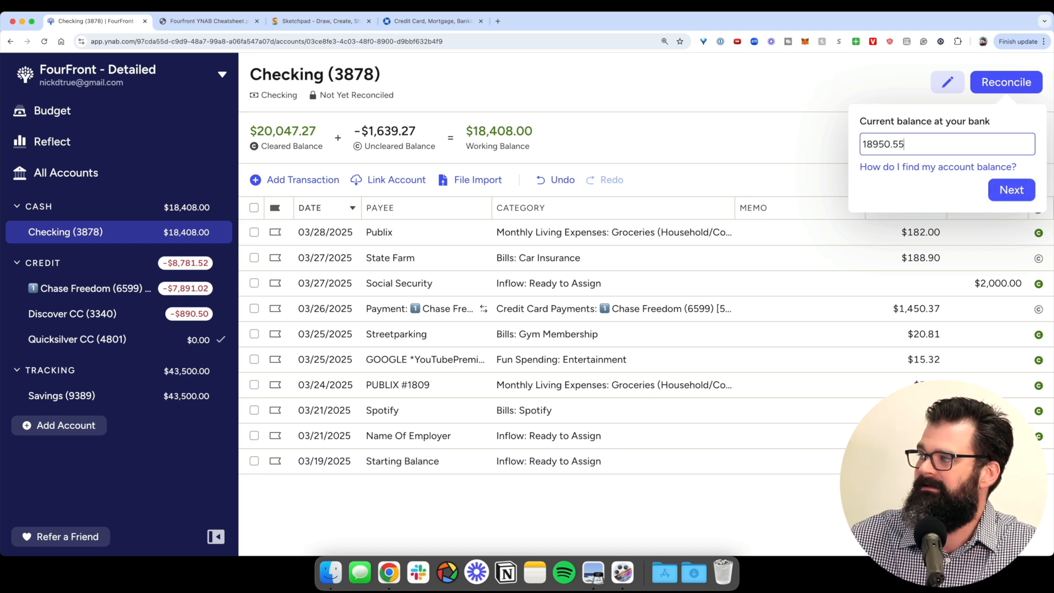
left_click(1022, 190)
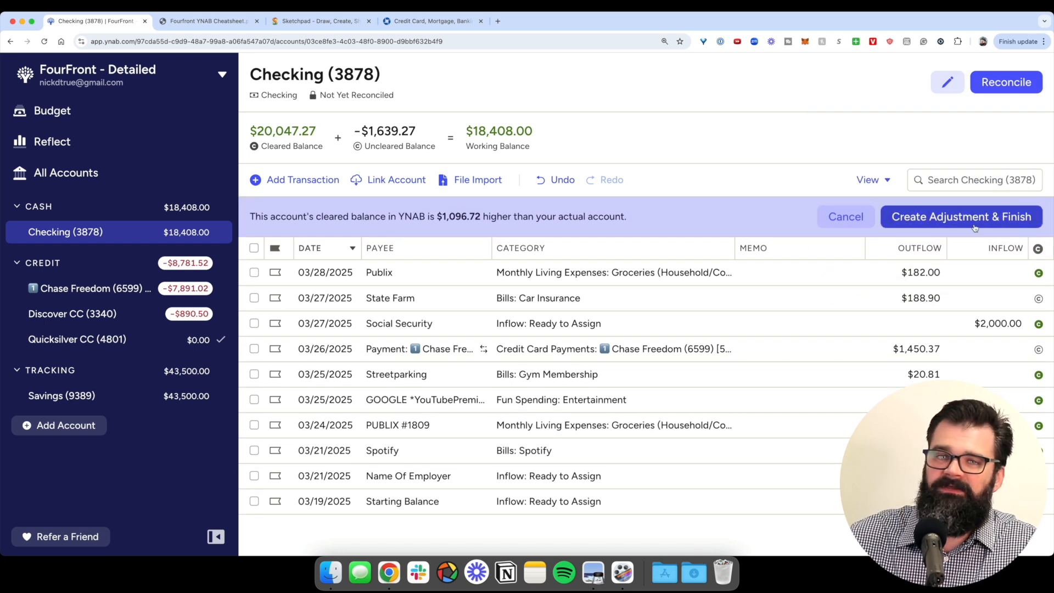
left_click(964, 224)
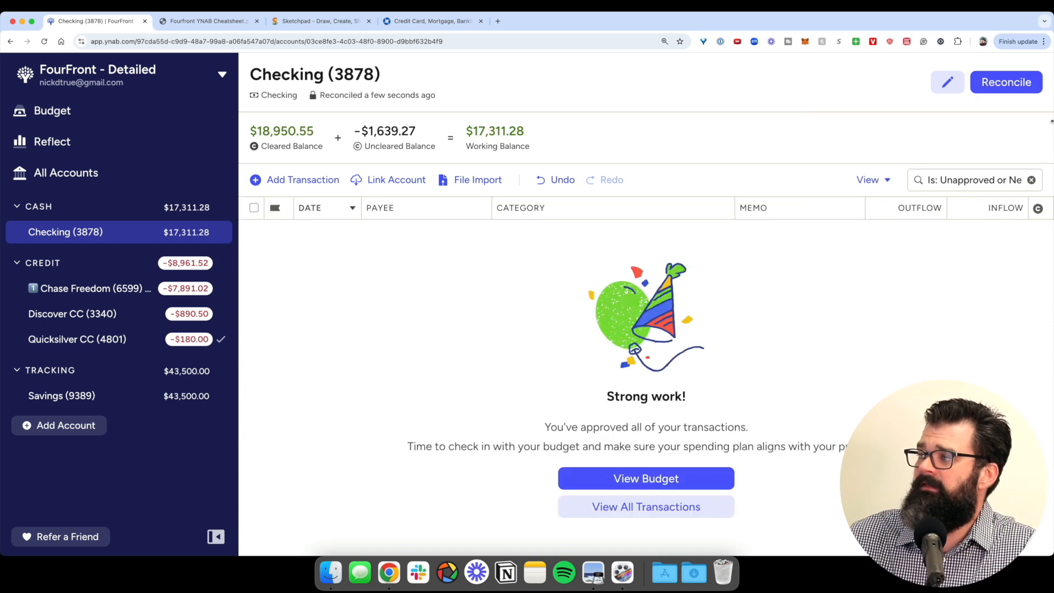
- Show all Checking transactions and select the reconciliation balance adjustment
left_click(1032, 180)
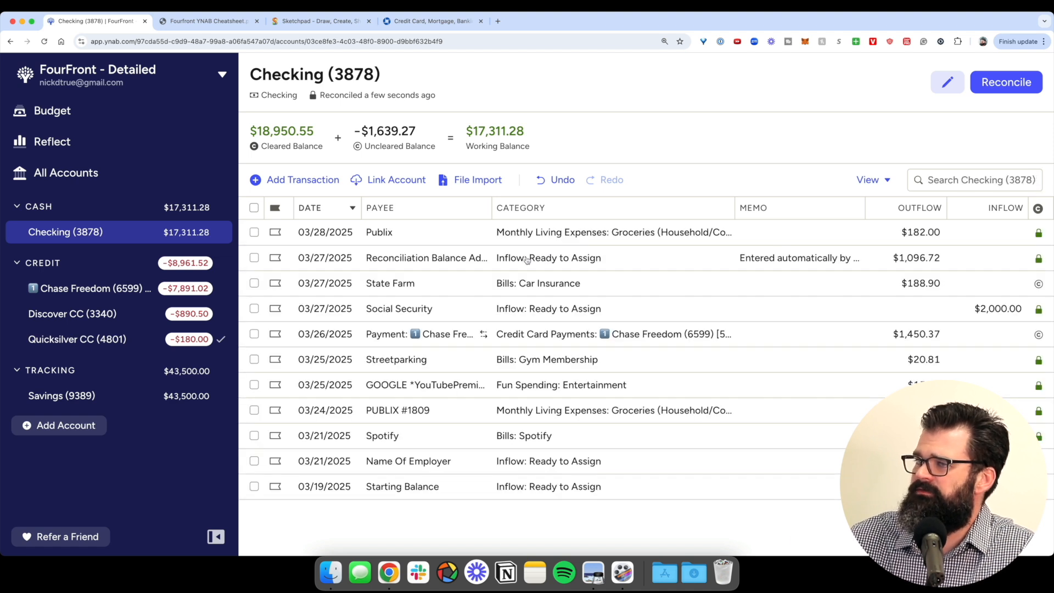
left_click(428, 260)
scroll(331, 265, "up", 5)
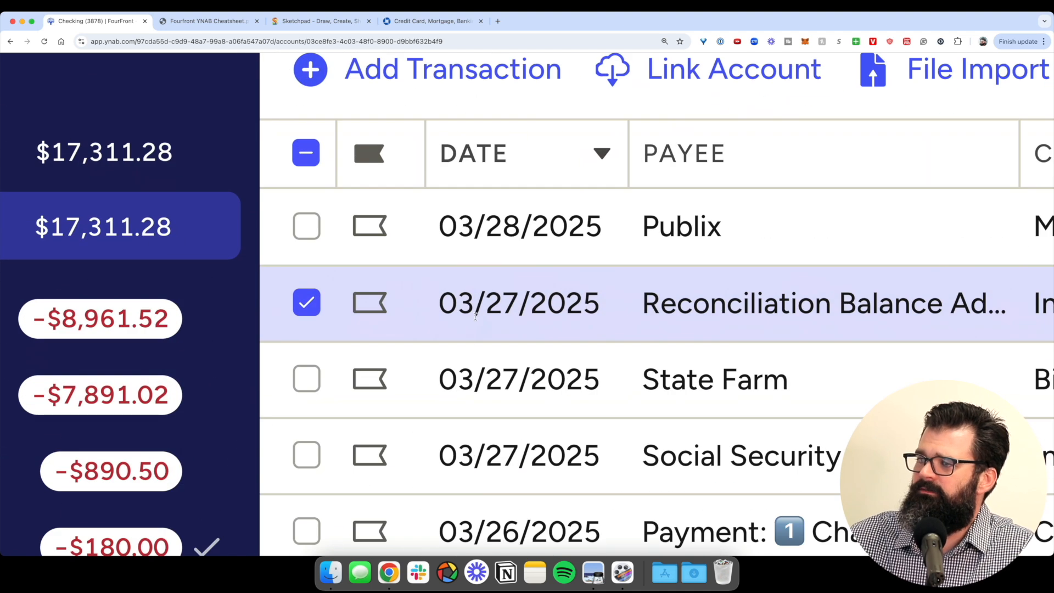
scroll(468, 320, "right", 4)
scroll(619, 309, "down", 5)
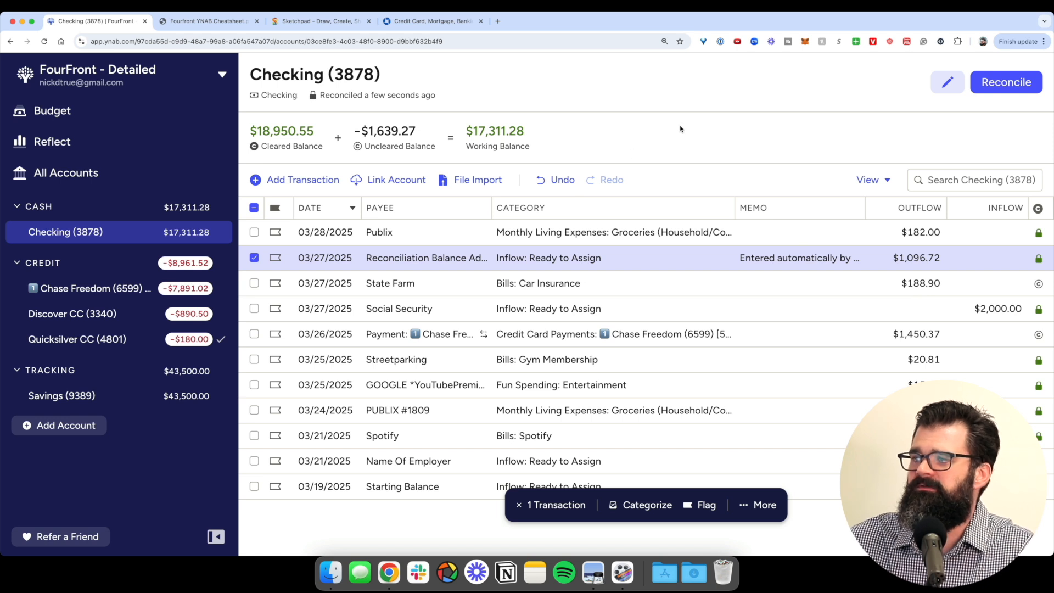
- Return to the March 2025 budget, then switch to the Fourfront cheatsheet PDF
left_click(143, 112)
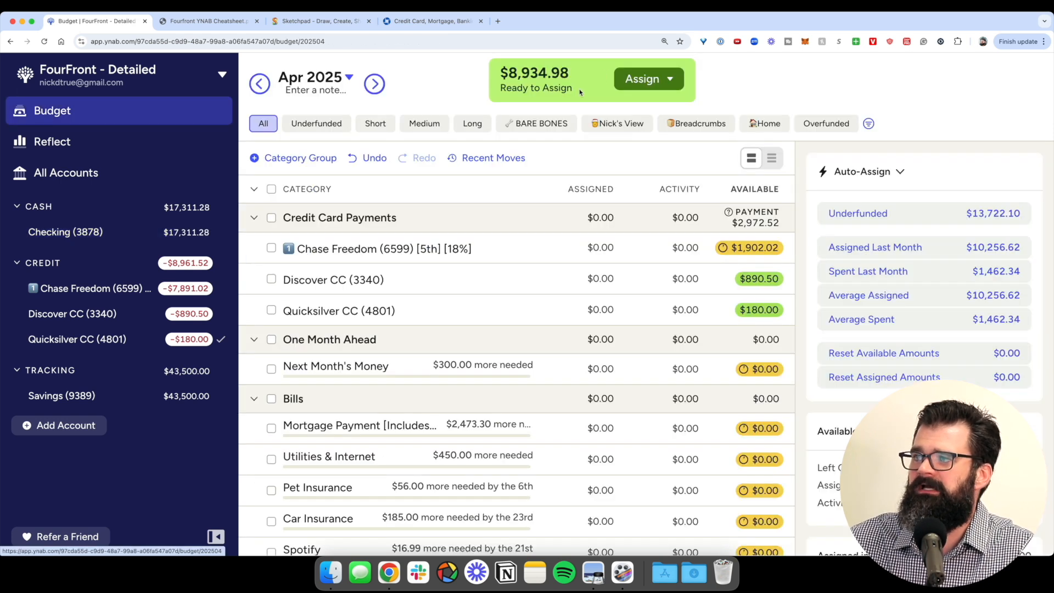
left_click(268, 87)
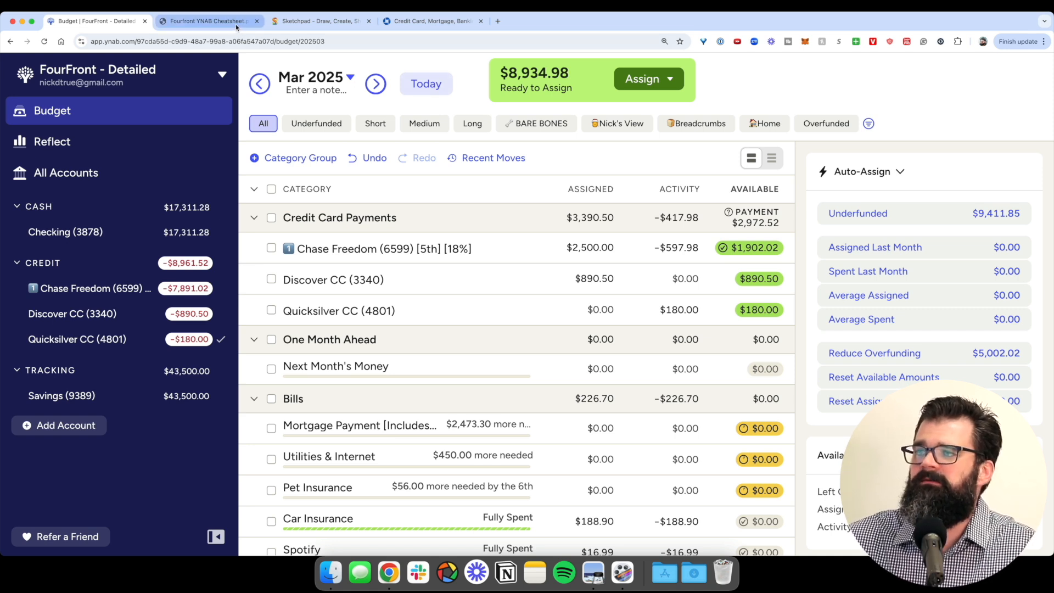
left_click(208, 22)
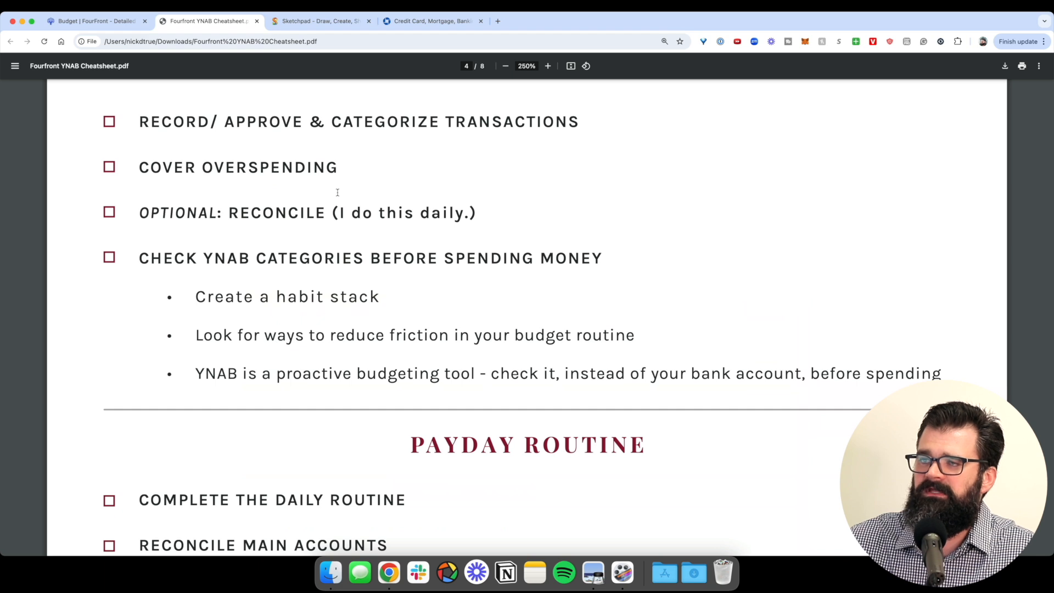
scroll(337, 192, "up", 2)
left_click_drag(140, 176, 616, 182)
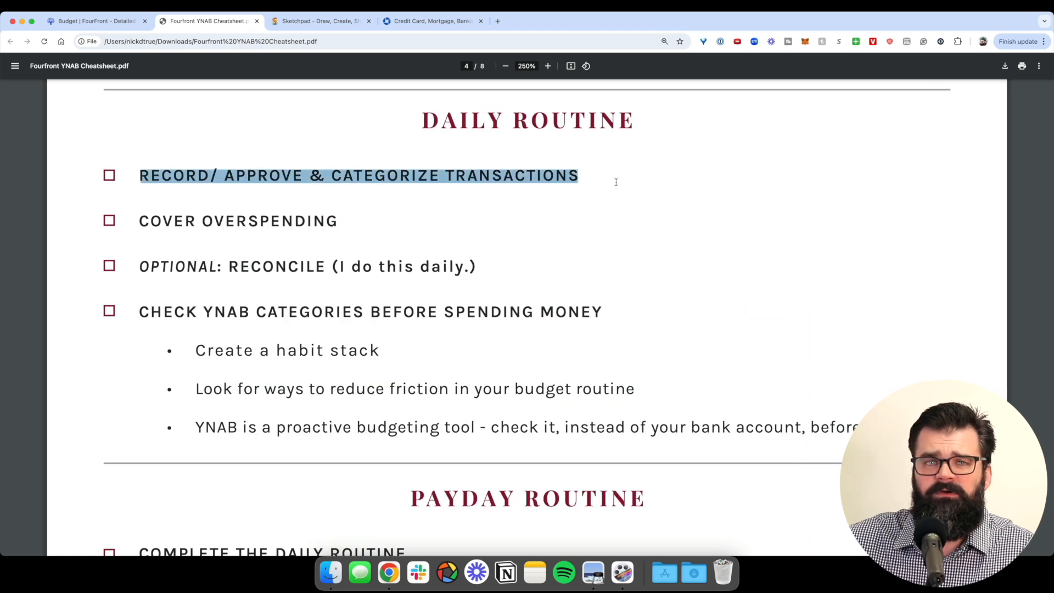
left_click_drag(172, 235, 365, 228)
left_click_drag(176, 267, 480, 266)
left_click_drag(312, 310, 322, 312)
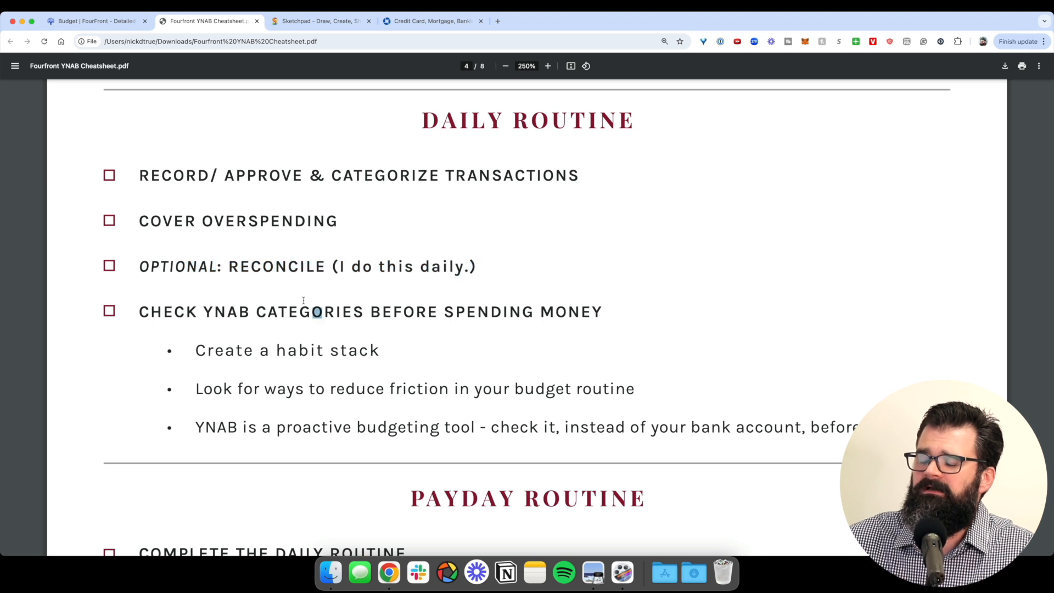
left_click_drag(175, 312, 476, 311)
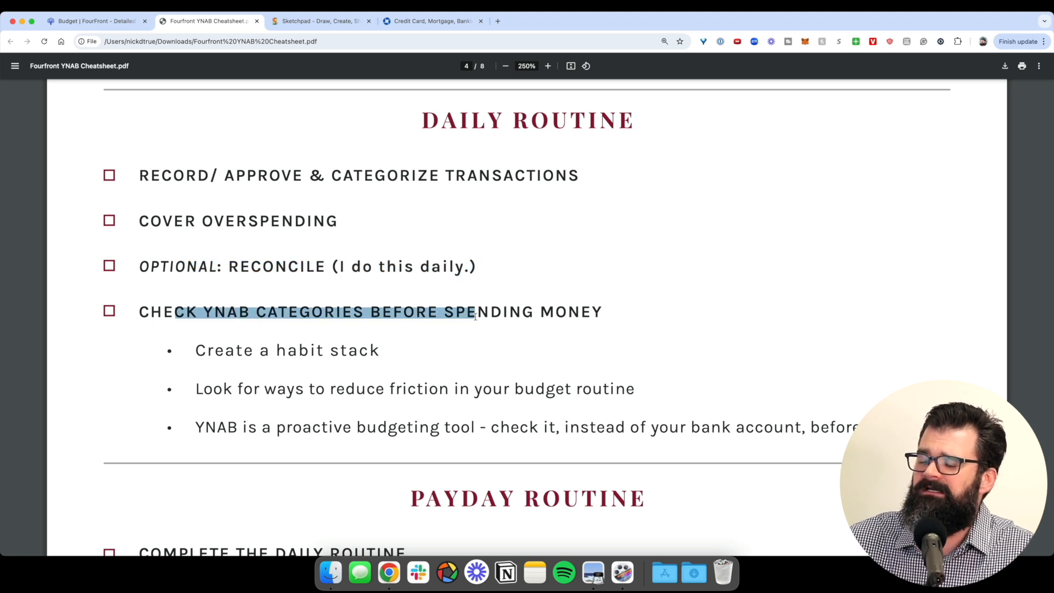
left_click(518, 369)
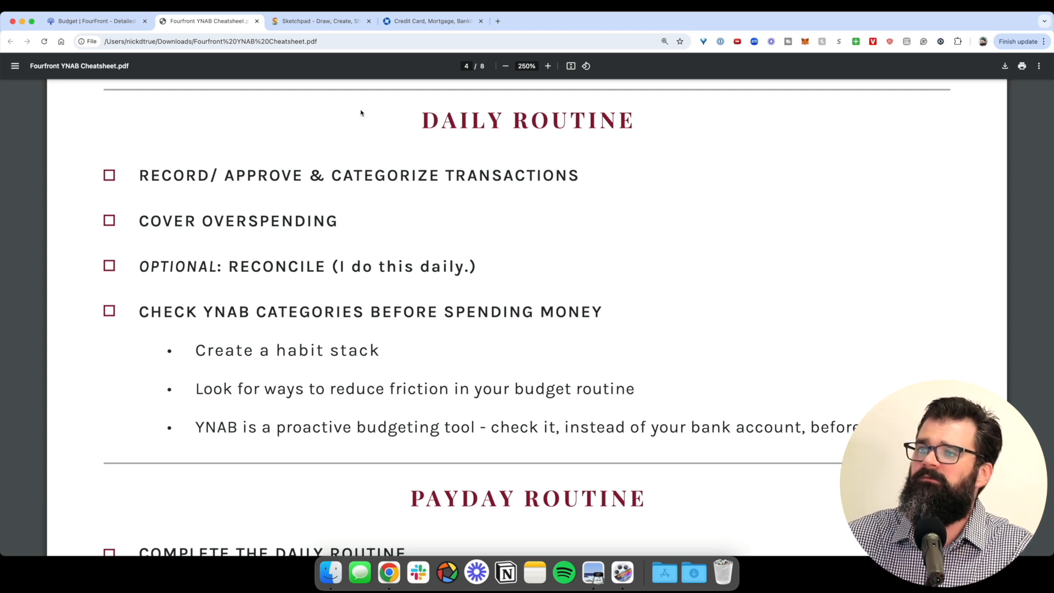
left_click(104, 21)
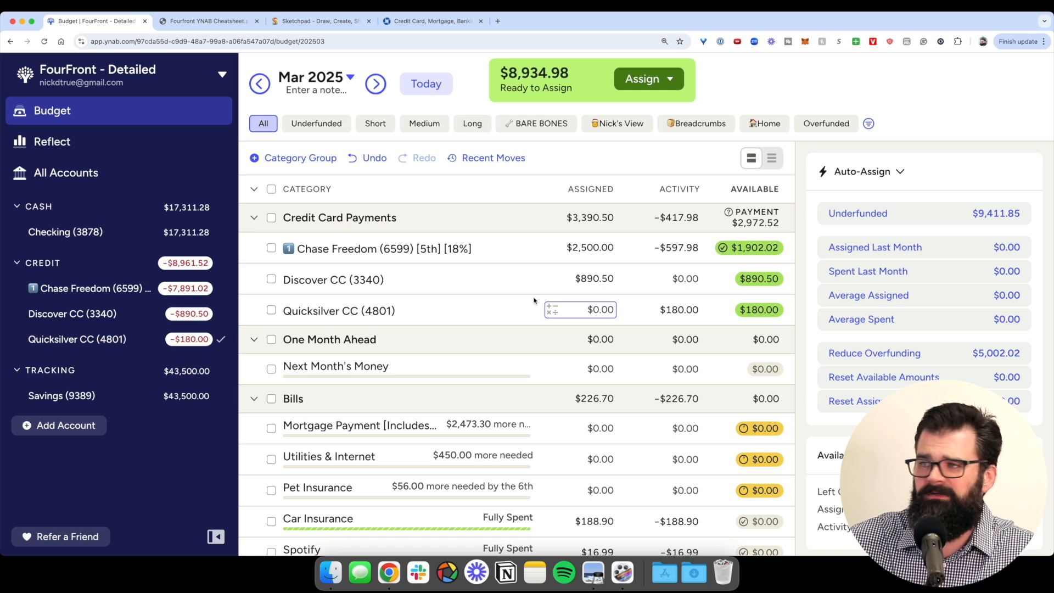
- Move $100 from Clothing (essentials)' $150.00 into Groceries, leaving Clothing with $50.00
scroll(534, 300, "down", 15)
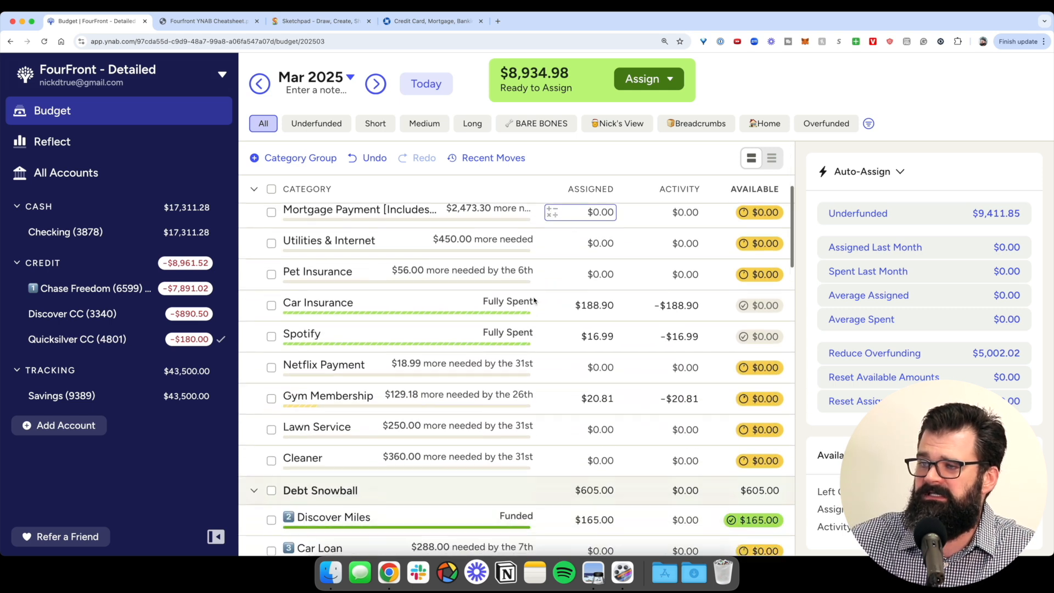
scroll(534, 300, "down", 10)
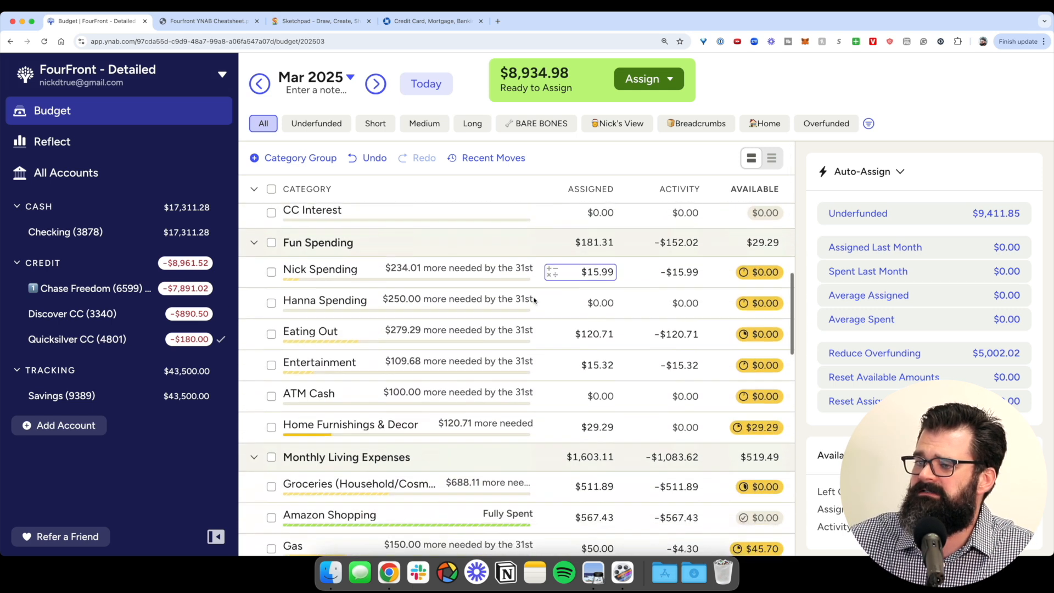
scroll(735, 364, "up", 5)
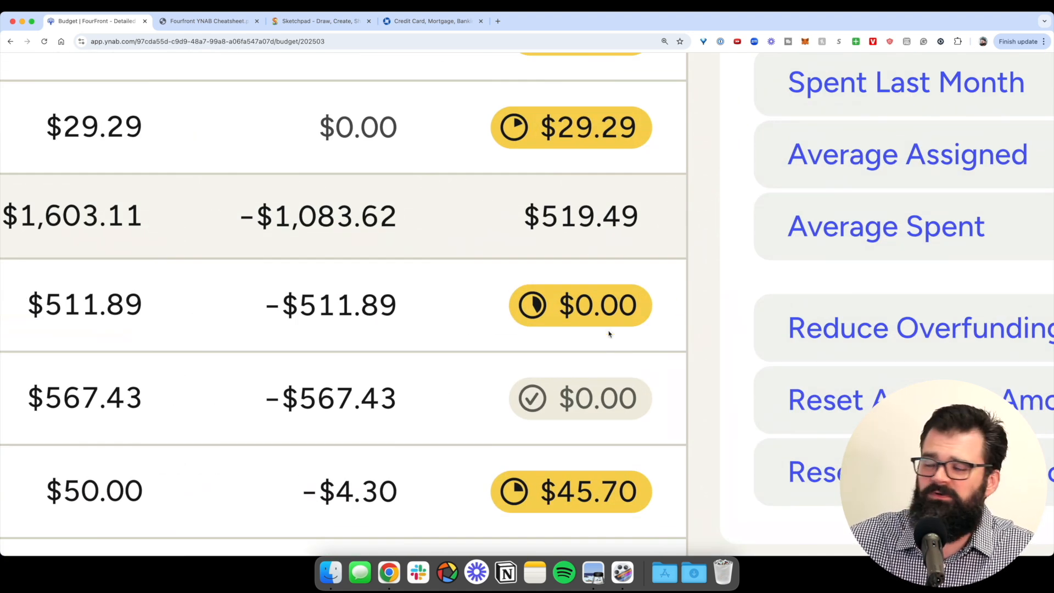
scroll(609, 333, "down", 5)
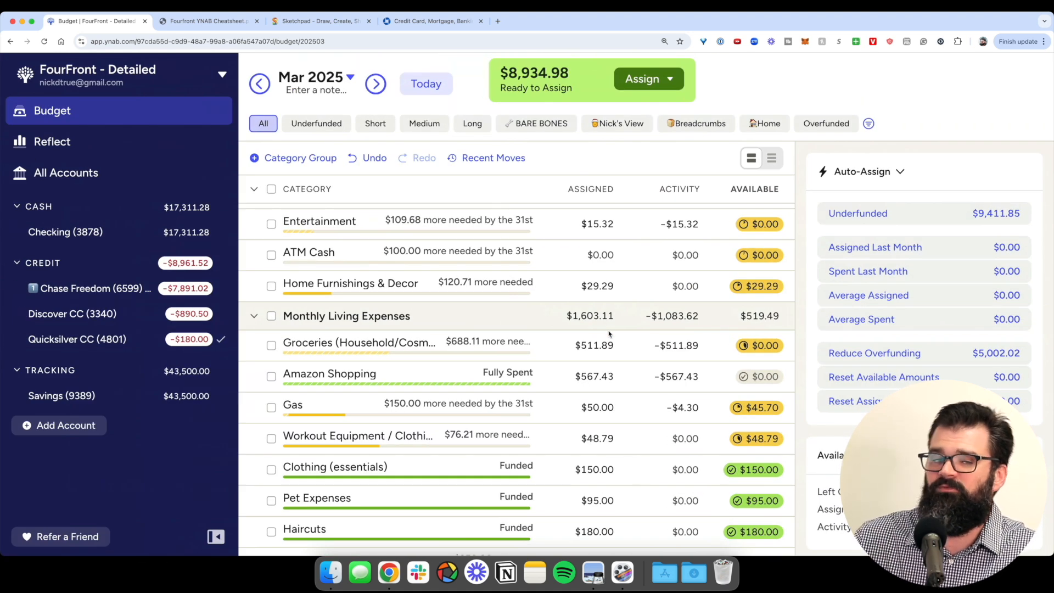
scroll(608, 333, "down", 3)
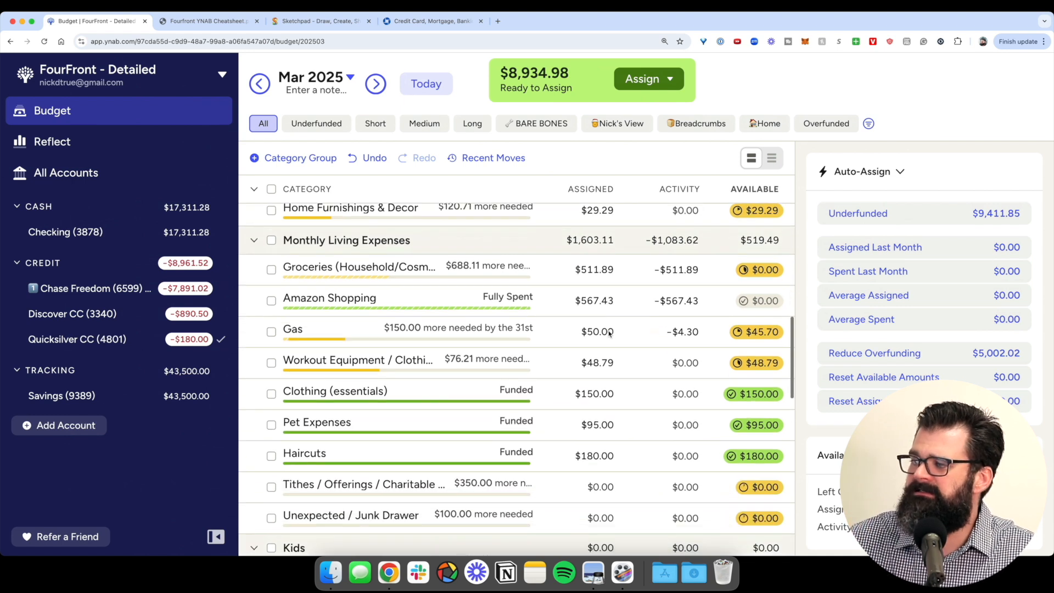
scroll(718, 411, "down", 1)
left_click(755, 368)
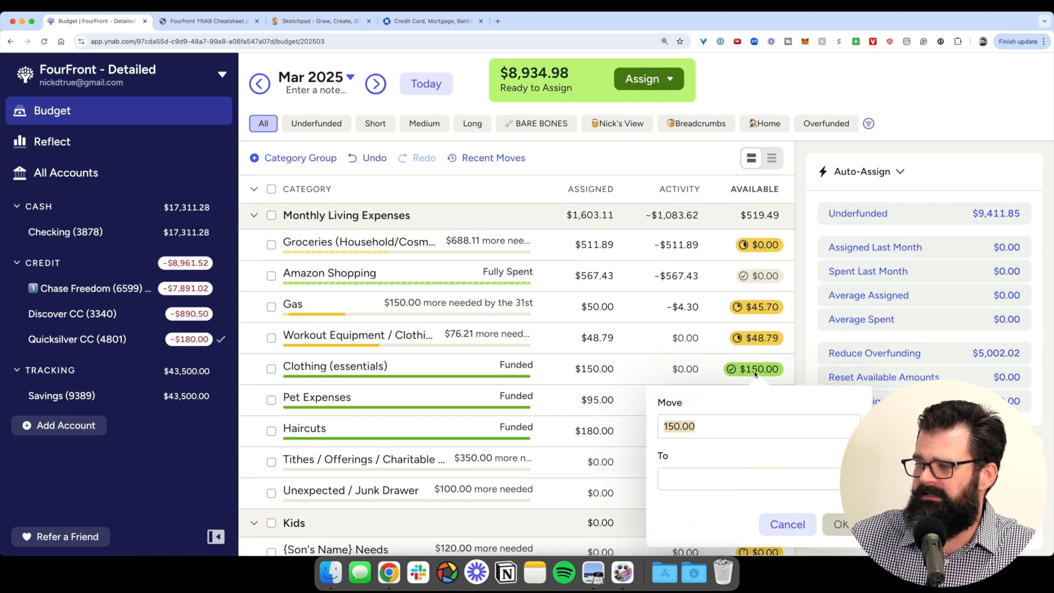
type("100")
key("Tab")
type("groc")
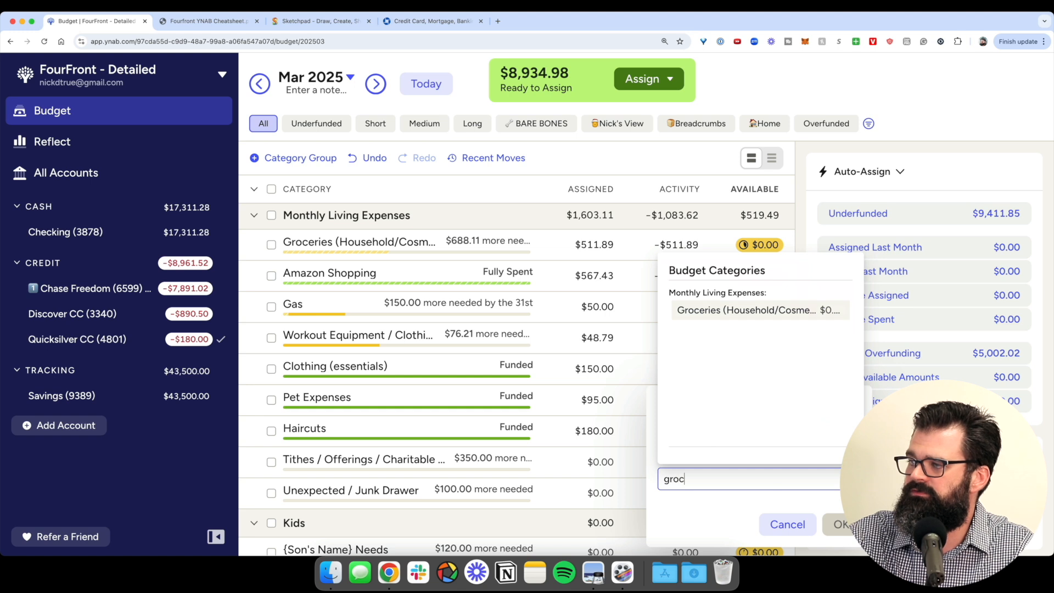
key("Return")
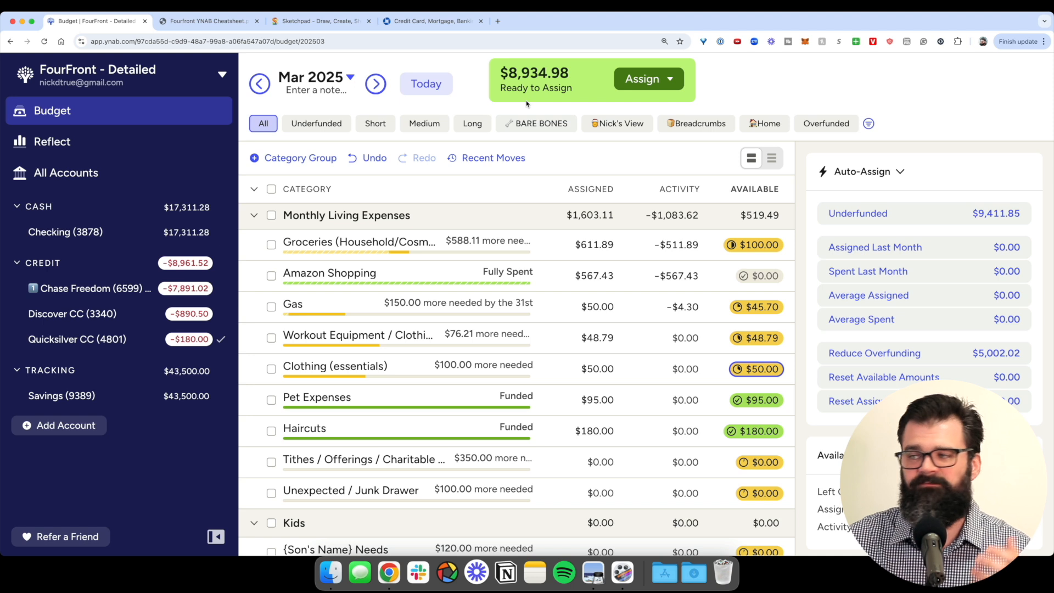
left_click(770, 84)
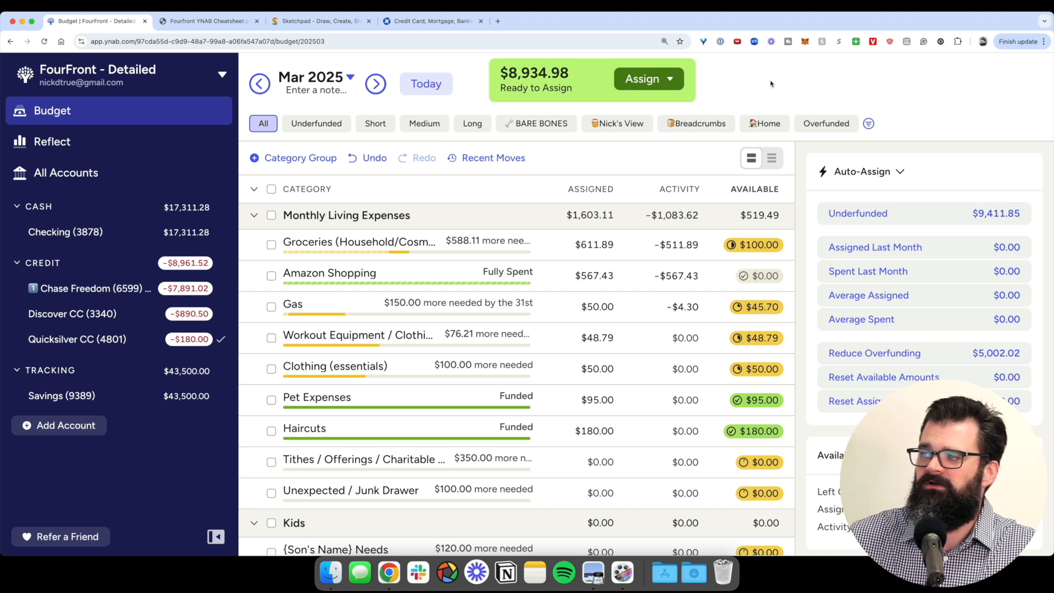
scroll(666, 225, "down", 15)
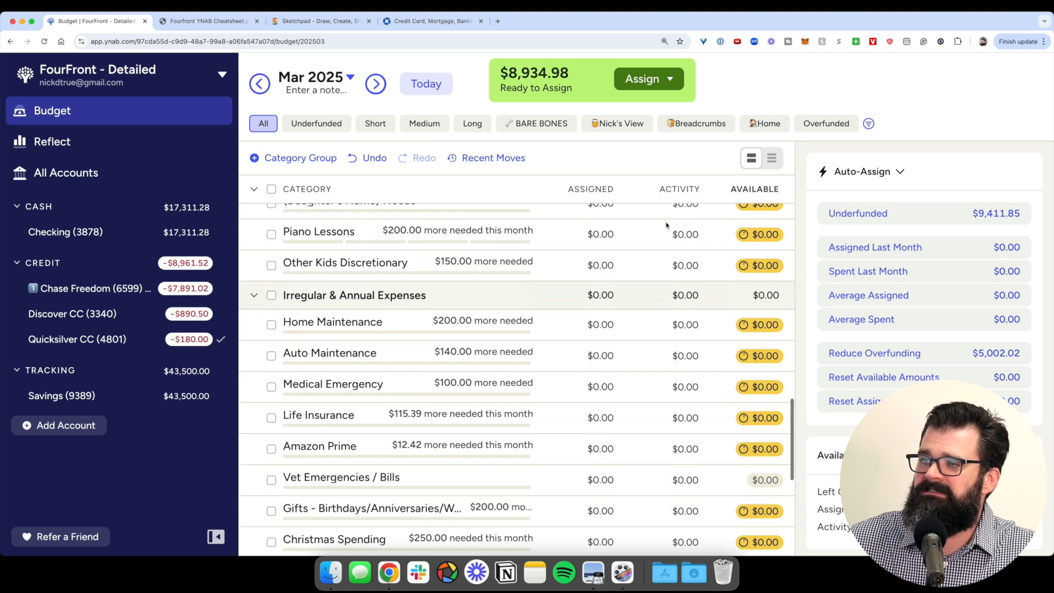
scroll(603, 368, "down", 1)
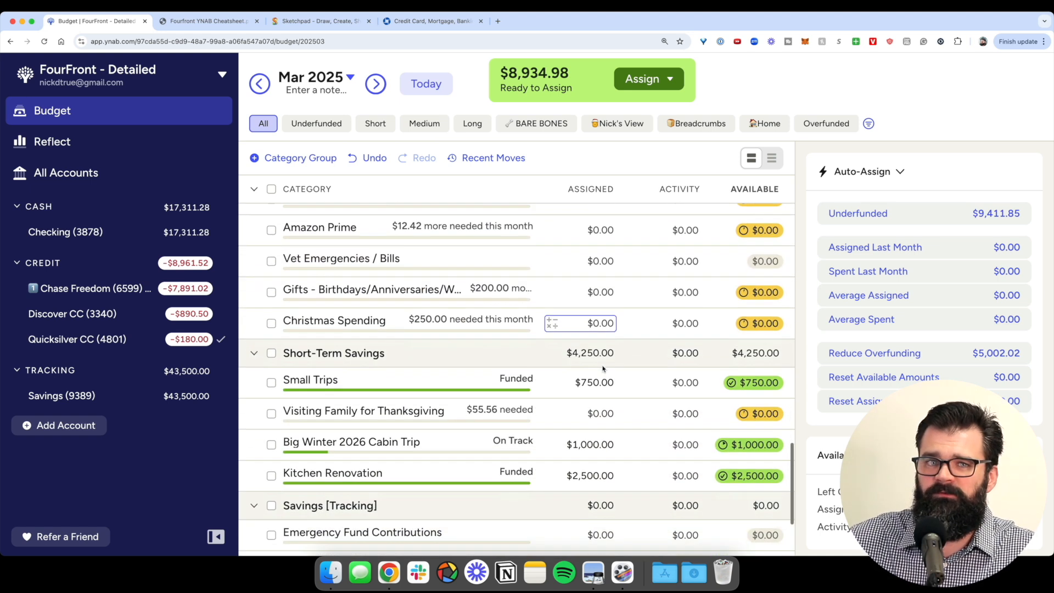
scroll(603, 369, "down", 4)
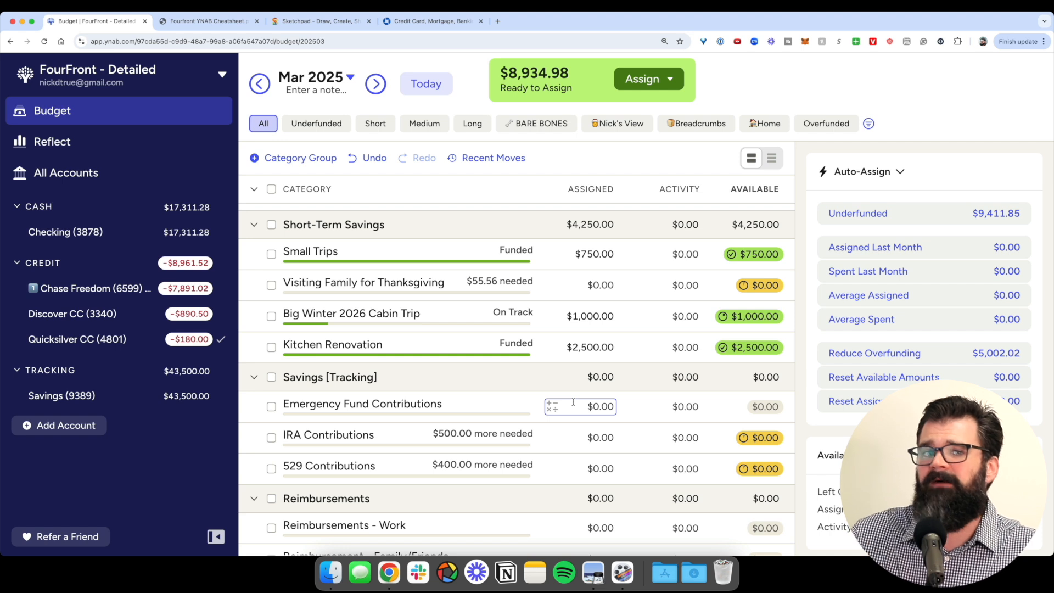
left_click(428, 326)
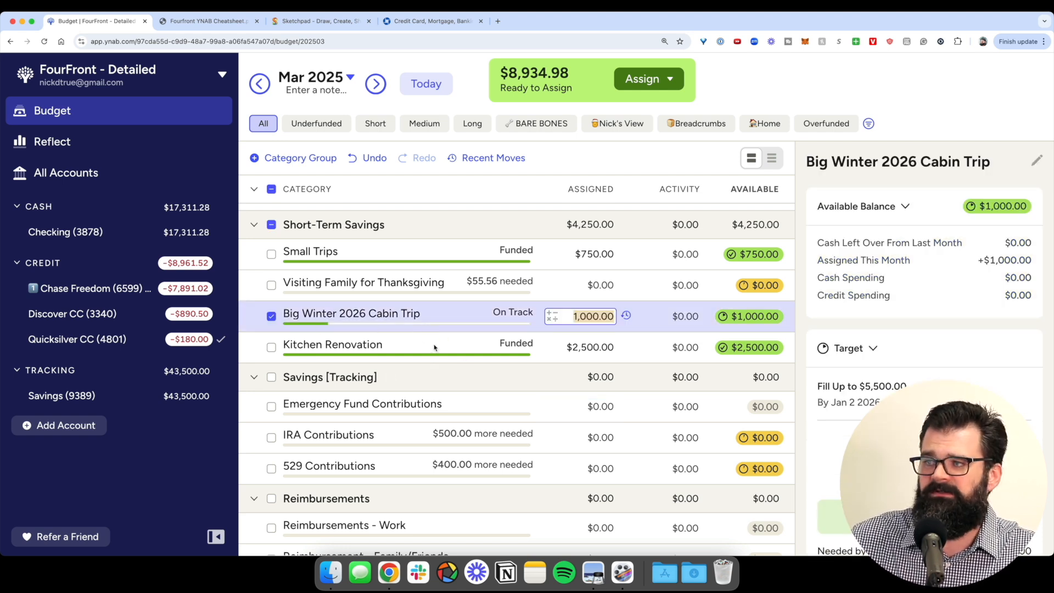
left_click(435, 347)
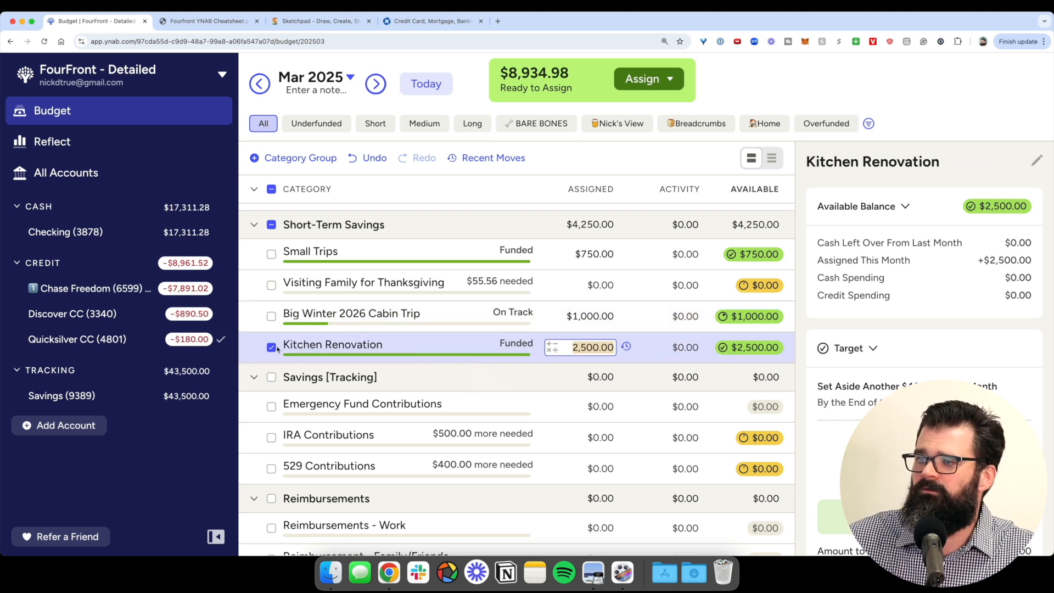
key("Escape")
scroll(444, 381, "up", 6)
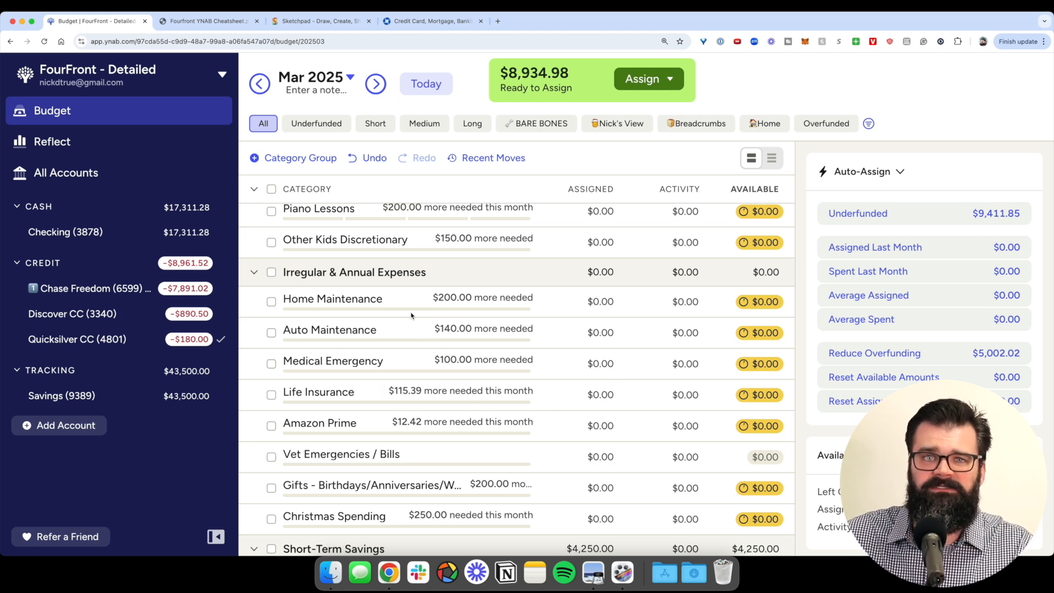
scroll(412, 315, "down", 6)
left_click(685, 334)
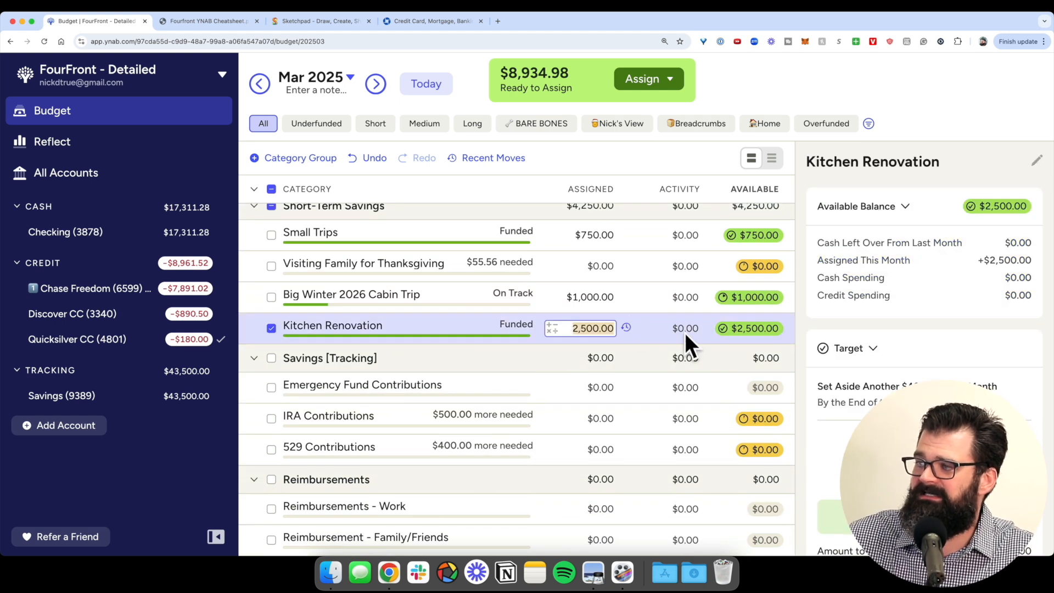
left_click(273, 330)
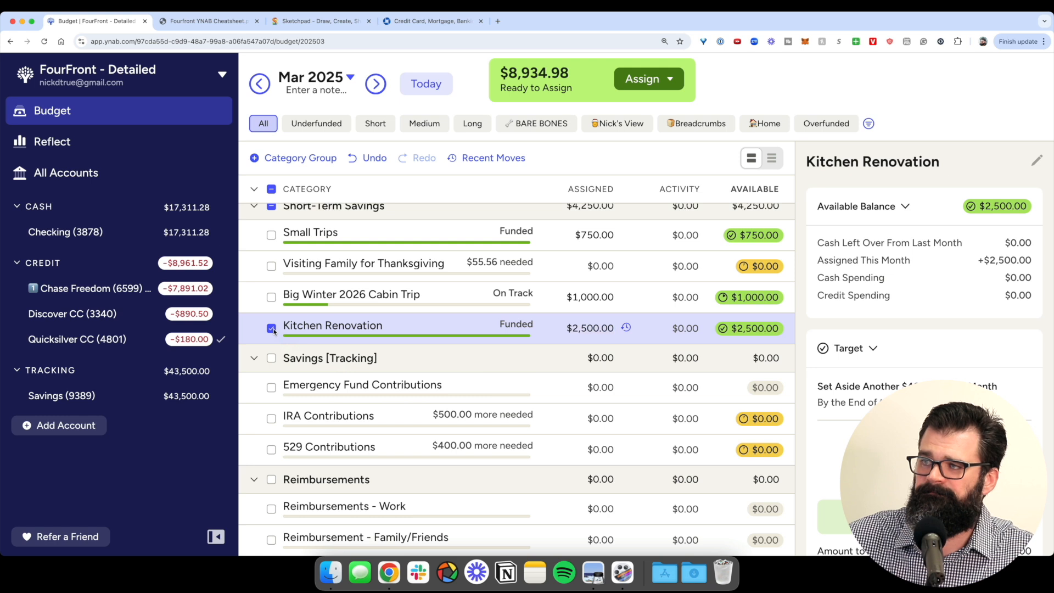
left_click(272, 329)
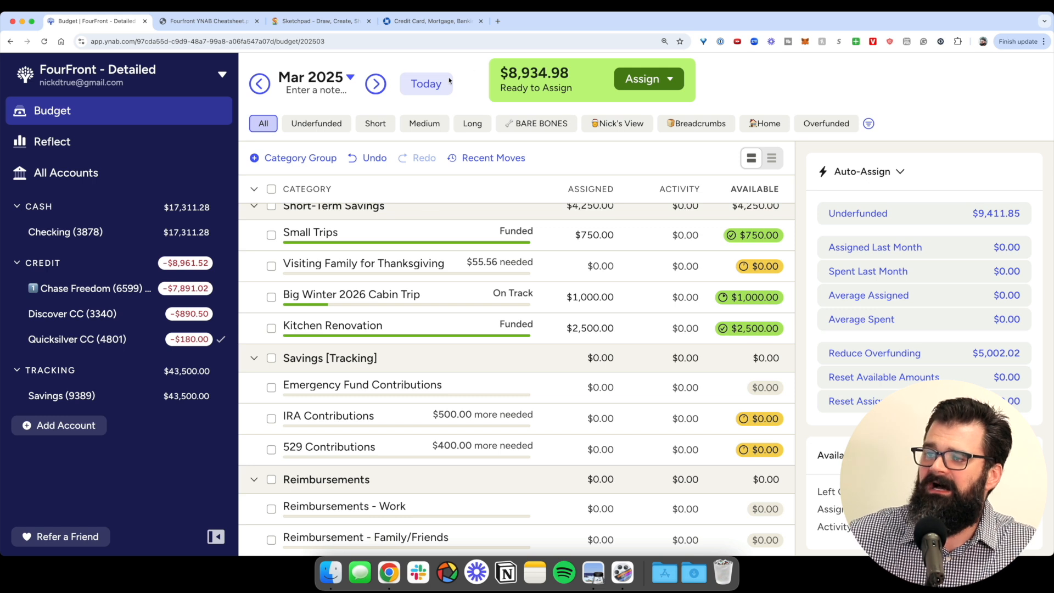
scroll(531, 305, "up", 2)
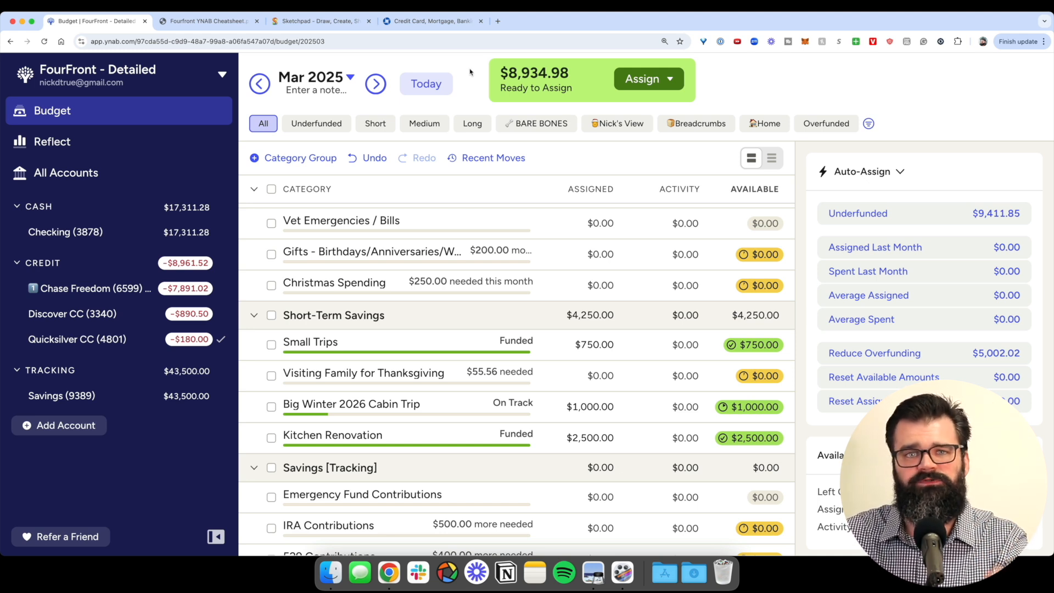
left_click(189, 20)
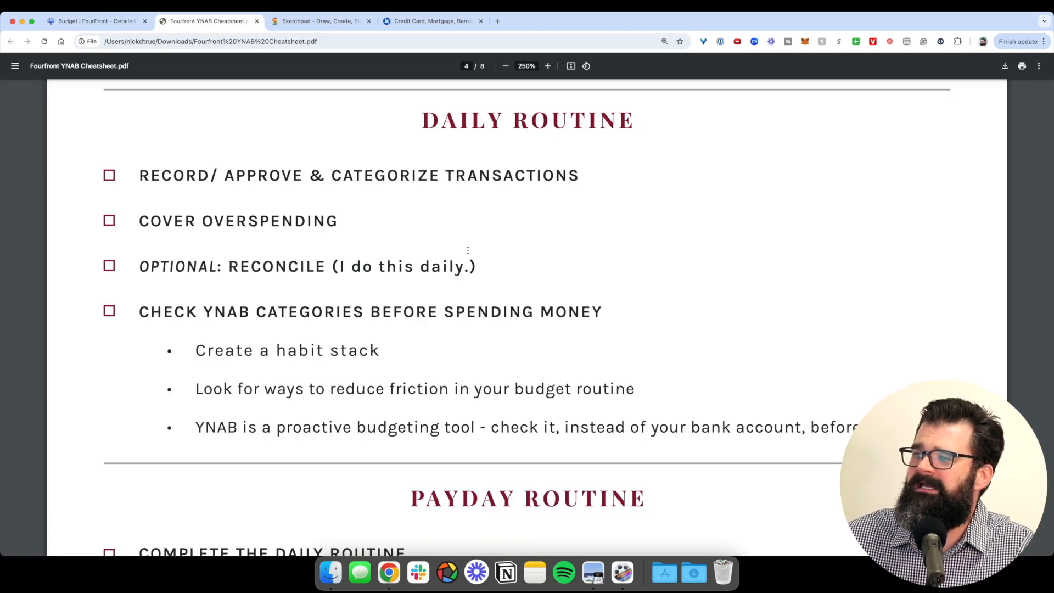
scroll(466, 252, "down", 6)
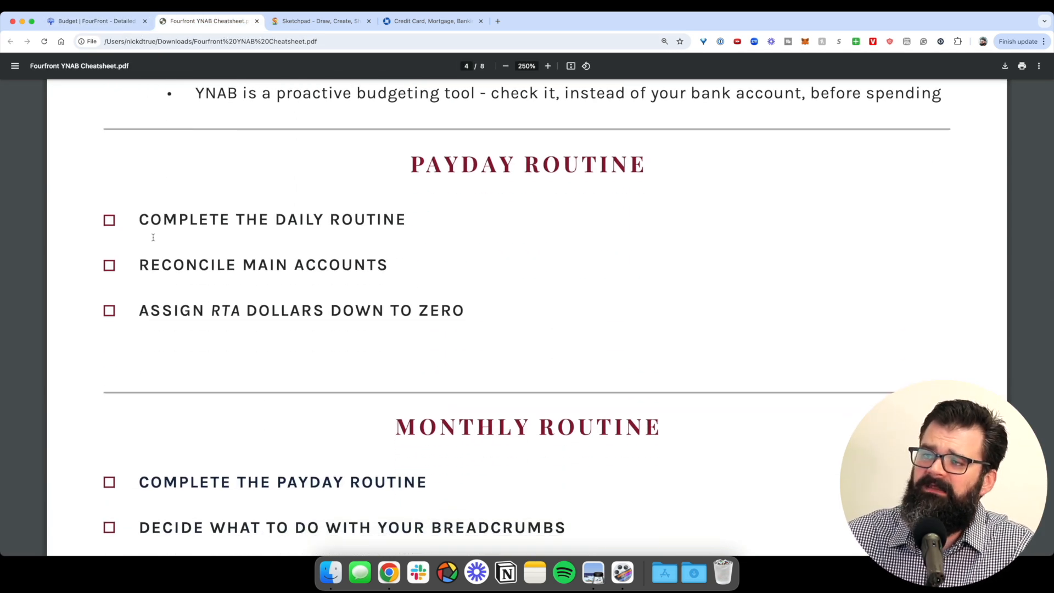
left_click_drag(139, 222, 411, 225)
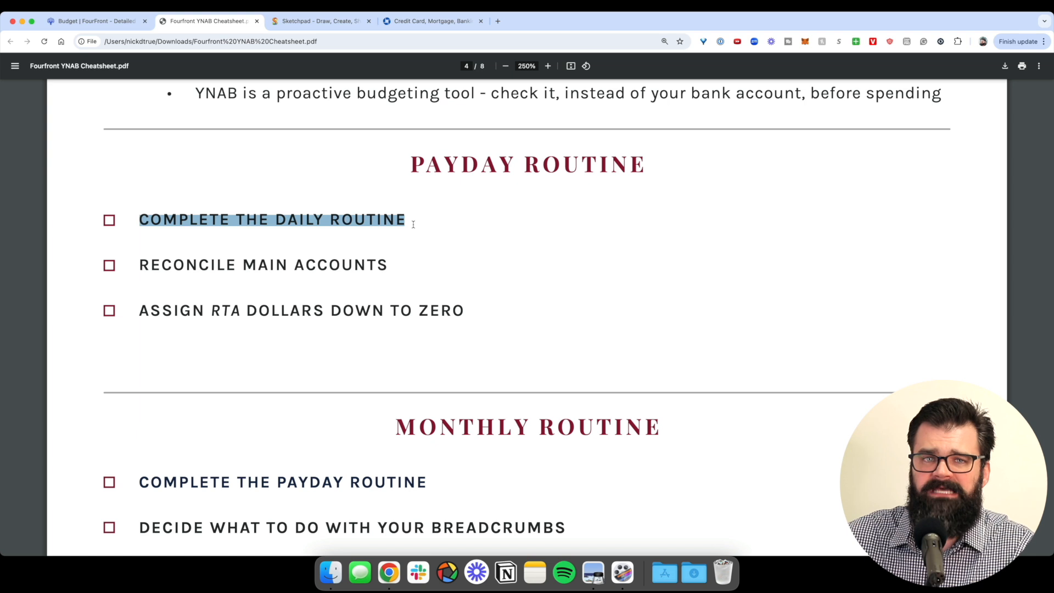
left_click(371, 266)
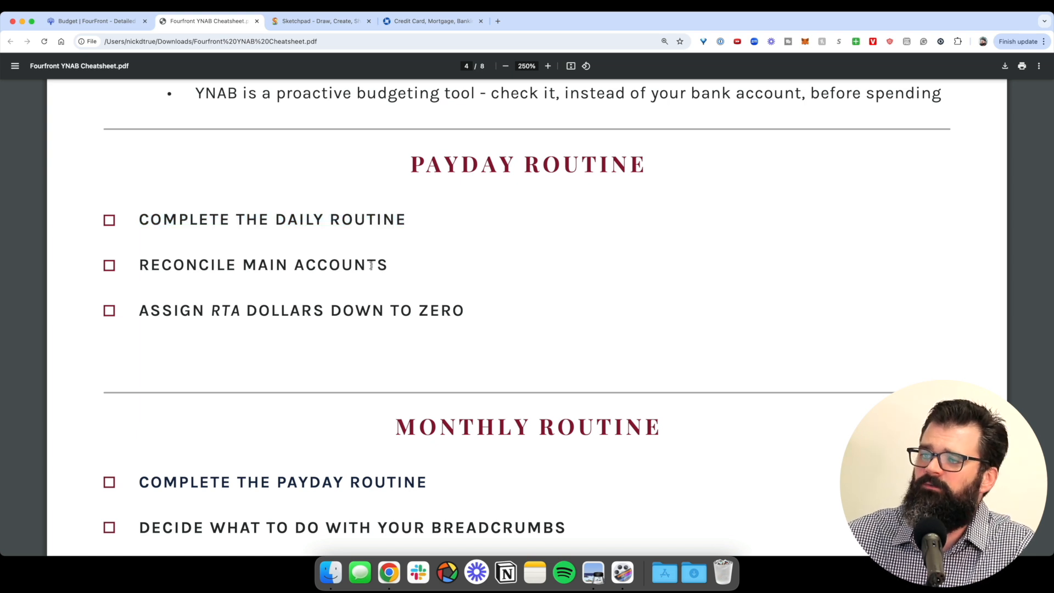
left_click_drag(164, 265, 319, 262)
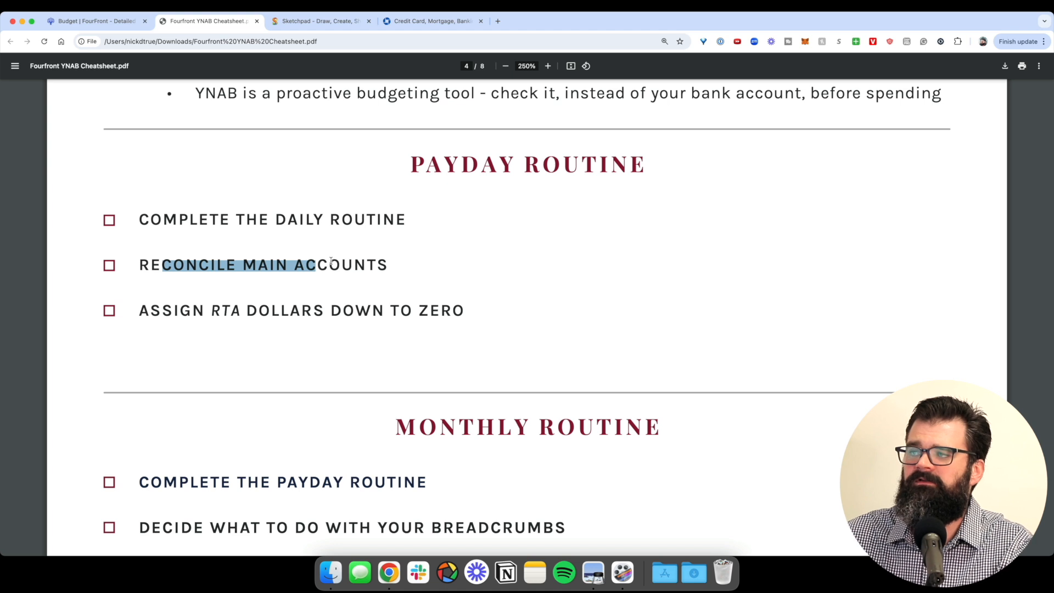
left_click_drag(331, 263, 339, 264)
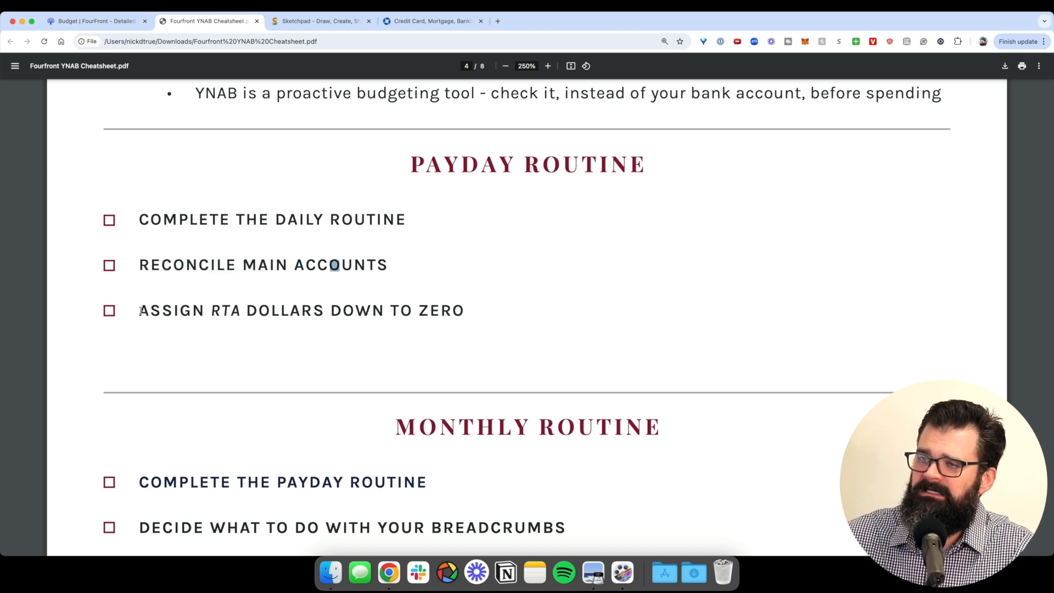
left_click_drag(141, 311, 478, 312)
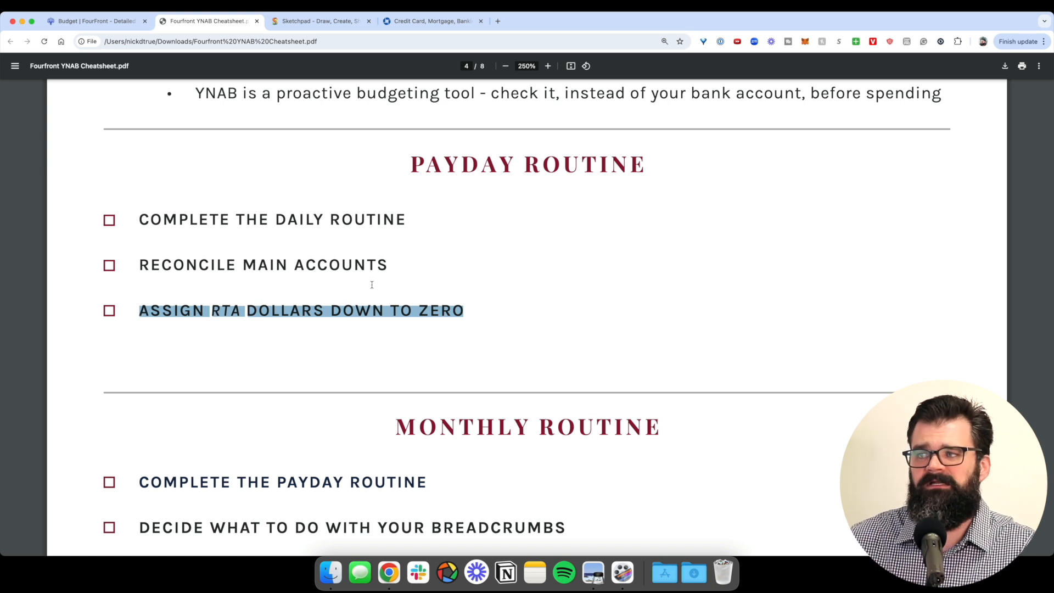
key("ctrl+shift+Tab")
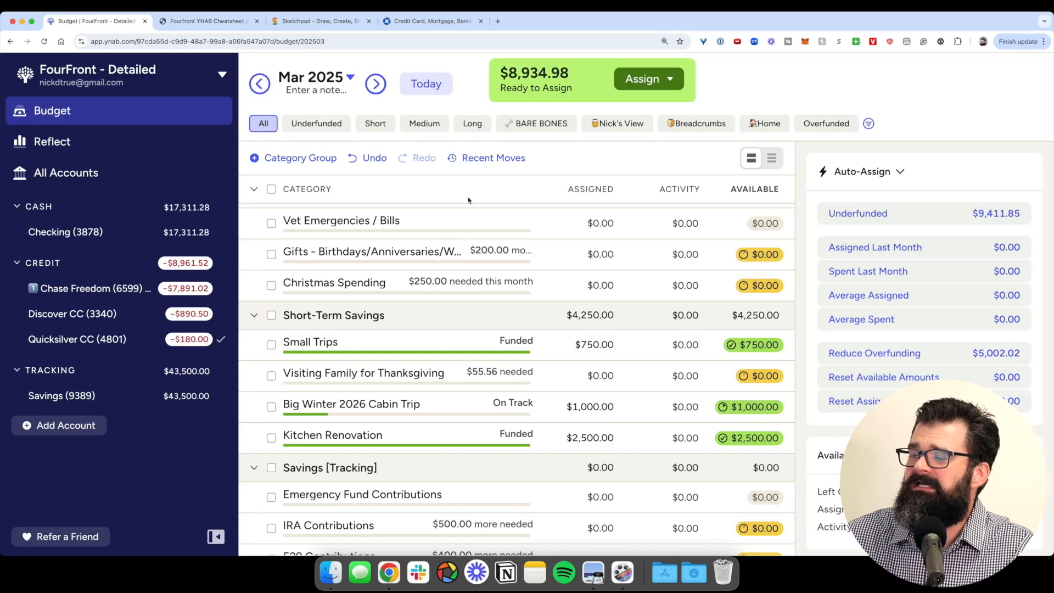
- Assign $56.00 to Pet Insurance for March 2025
scroll(516, 347, "up", 2)
scroll(520, 348, "up", 10)
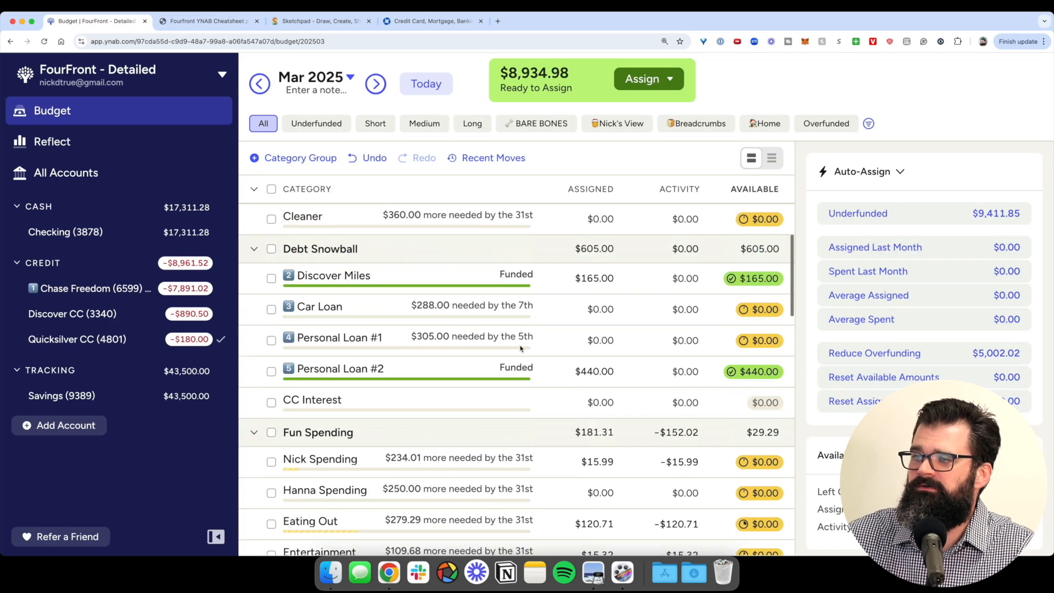
scroll(526, 286, "down", 3)
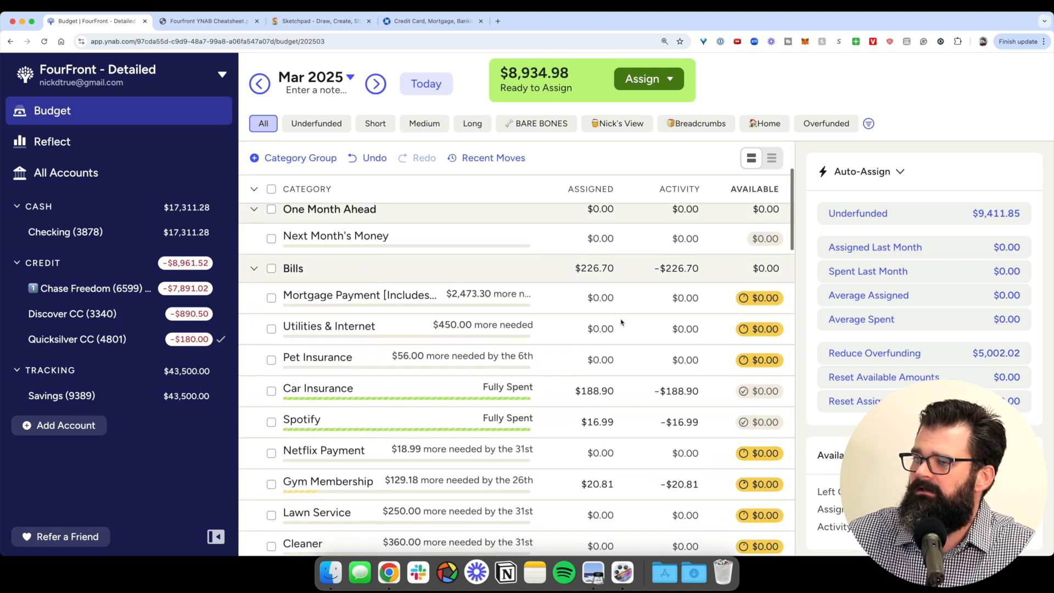
left_click(653, 307)
scroll(631, 329, "down", 3)
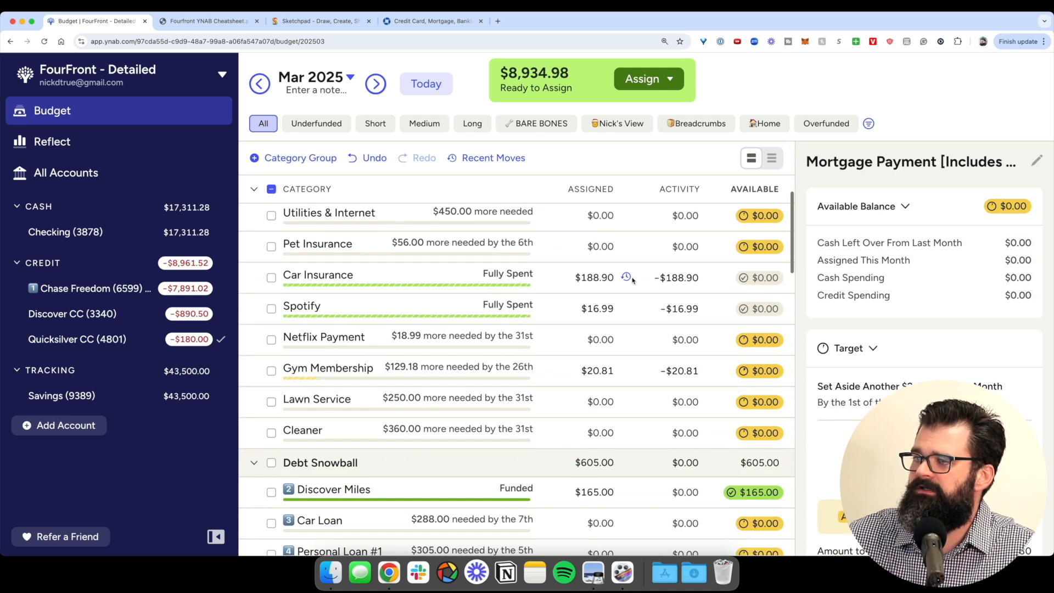
left_click(641, 258)
type("56")
key("Return")
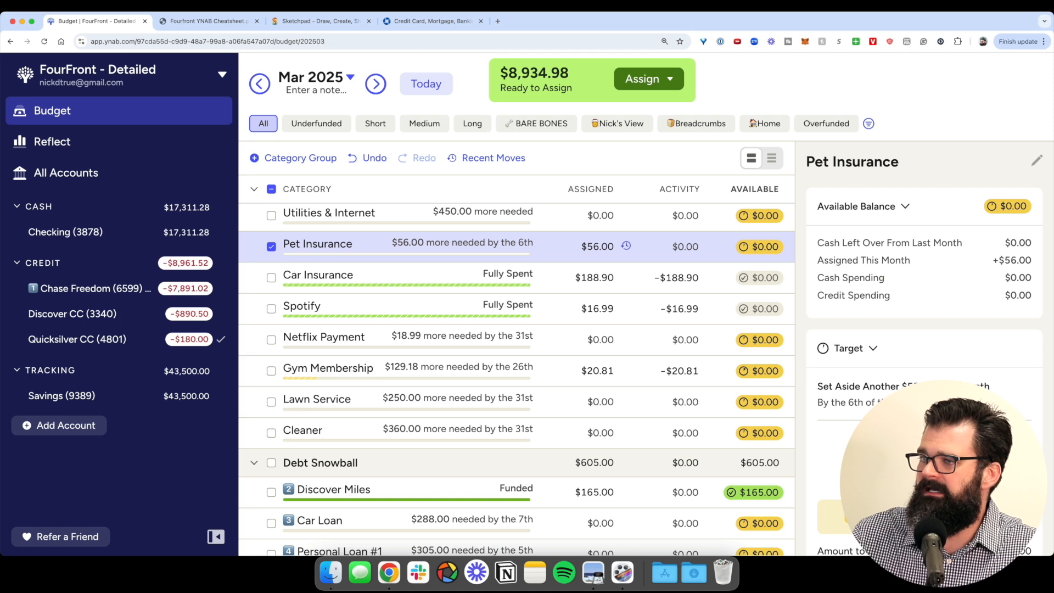
- Assign $18.99 to Netflix Payment, leaving $8,859.99 Ready to Assign
left_click(666, 343)
type("18.99")
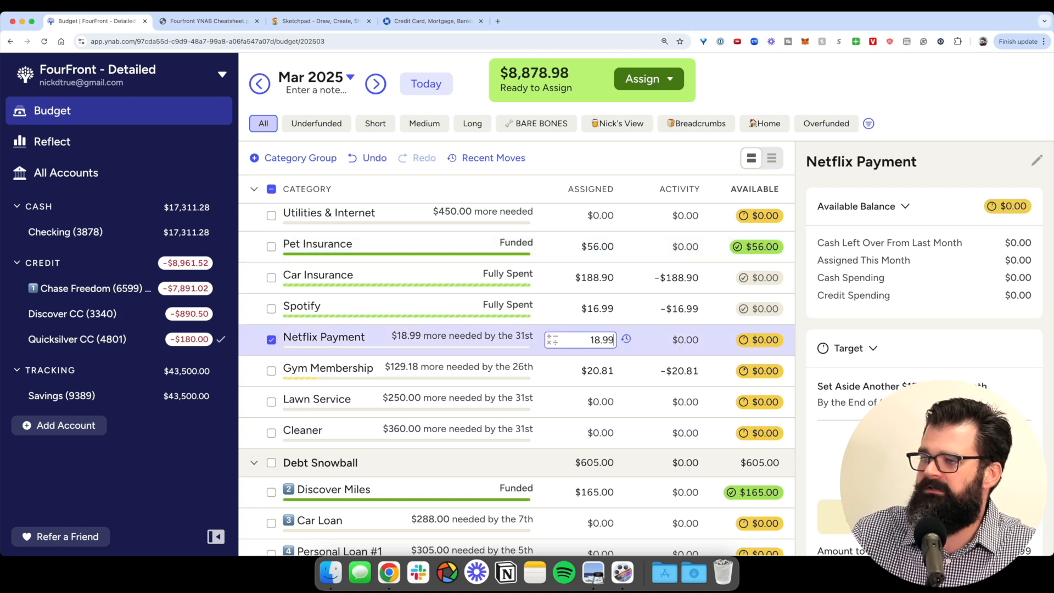
key("Return")
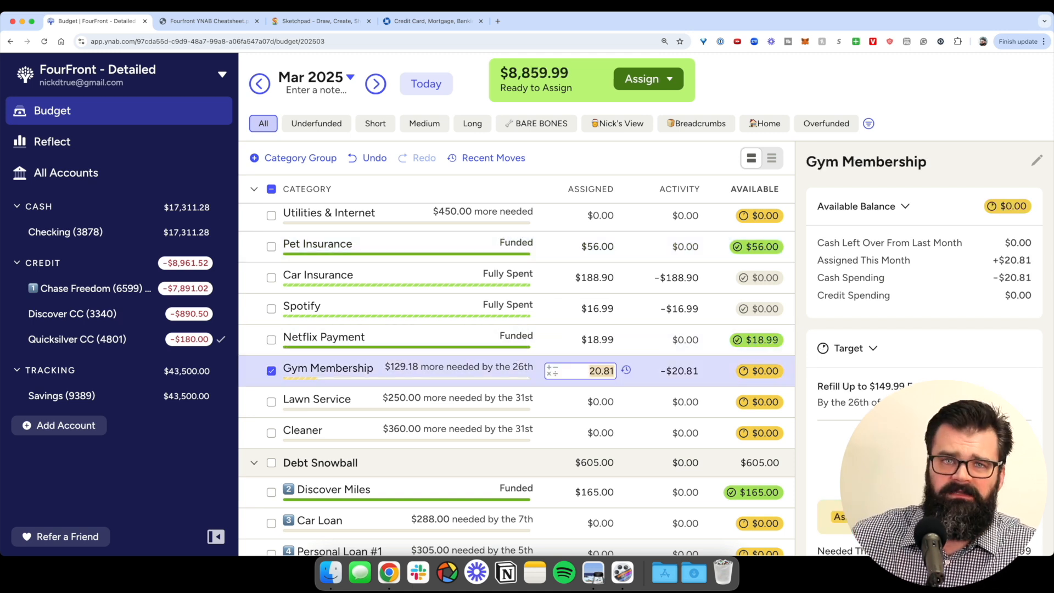
left_click(274, 191)
scroll(274, 219, "up", 3)
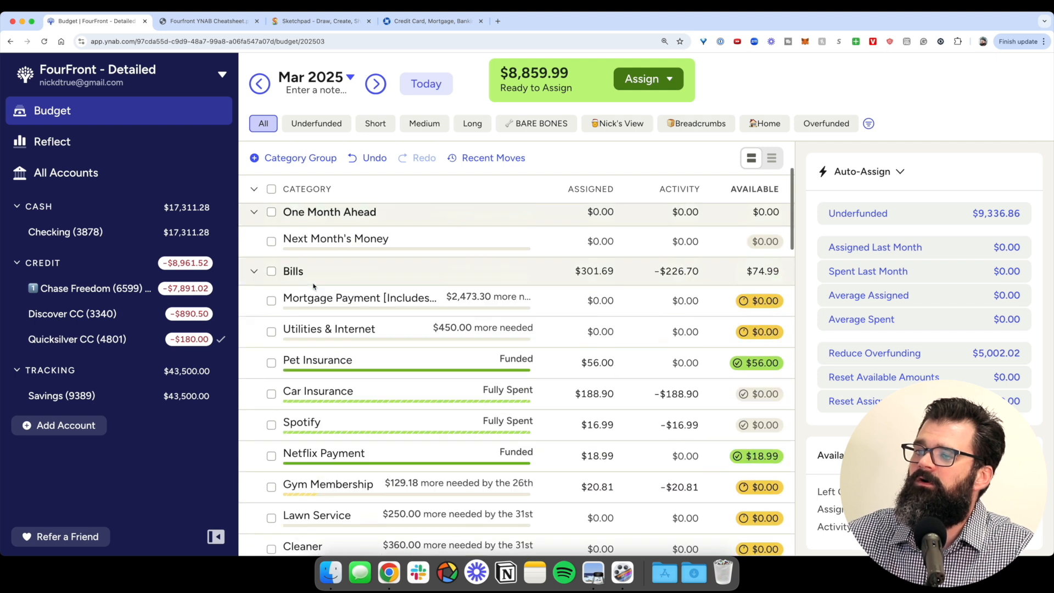
scroll(265, 269, "down", 10)
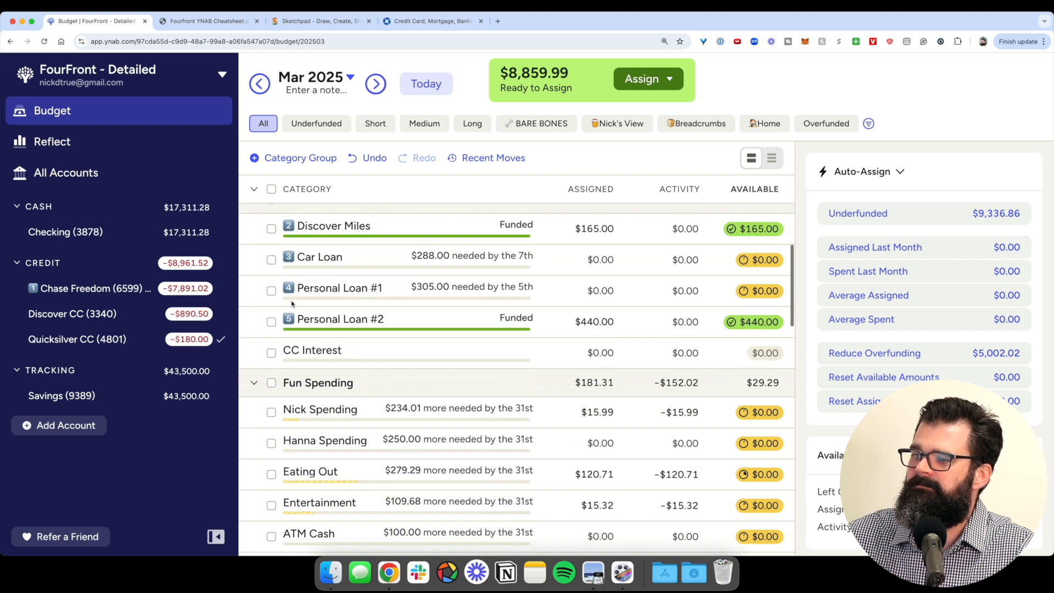
left_click(271, 231)
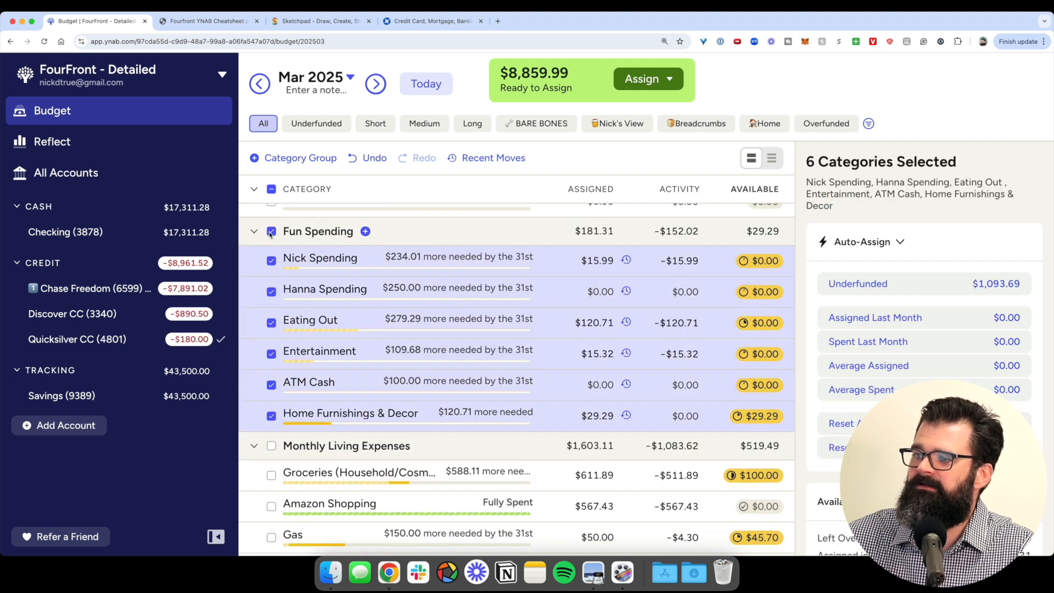
left_click(271, 445)
scroll(274, 449, "down", 3)
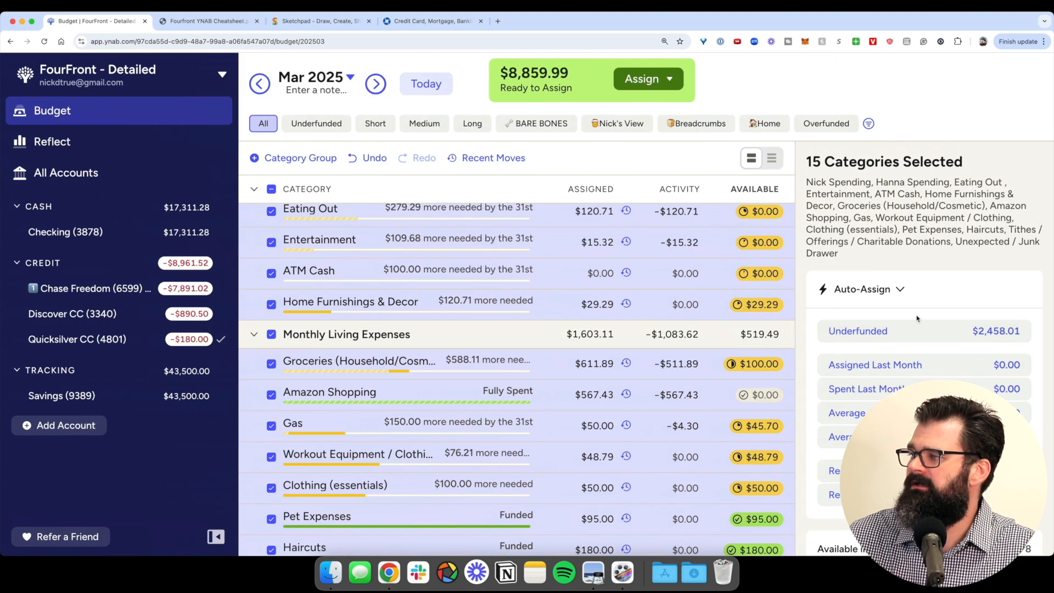
left_click(888, 286)
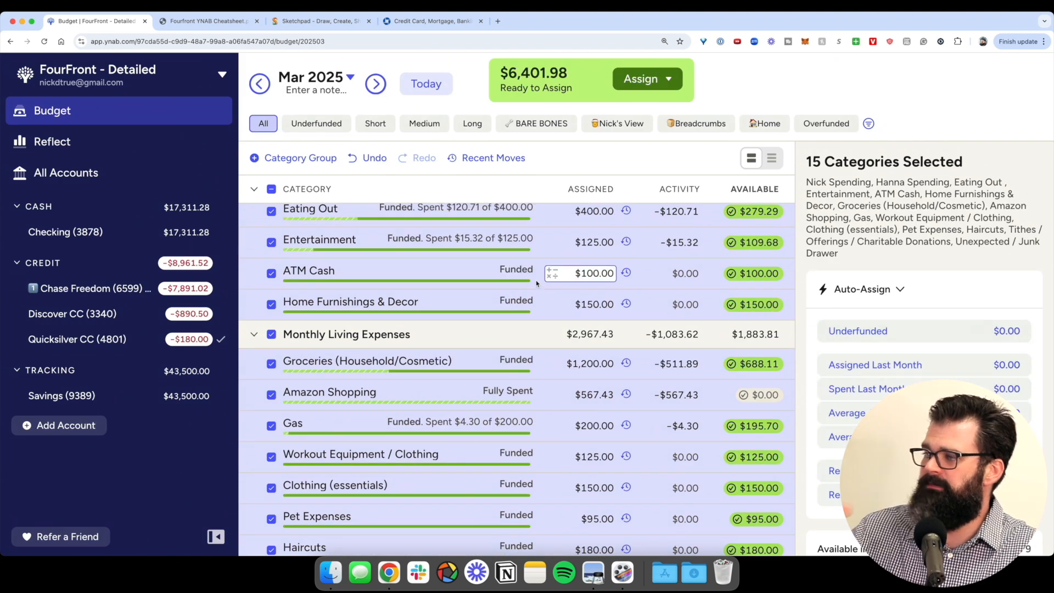
scroll(536, 280, "down", 5)
scroll(536, 280, "up", 8)
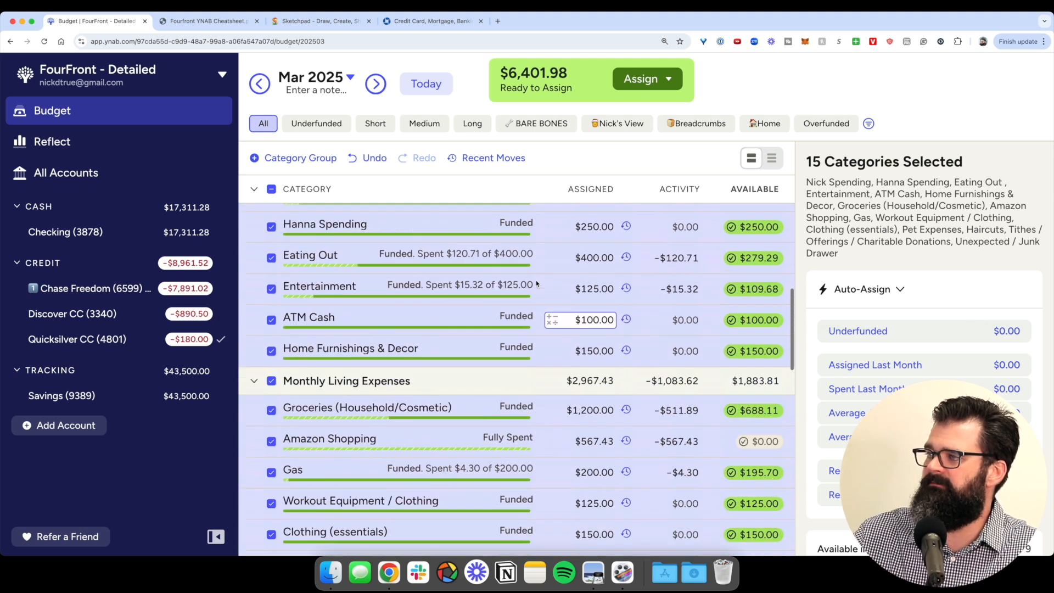
left_click(374, 158)
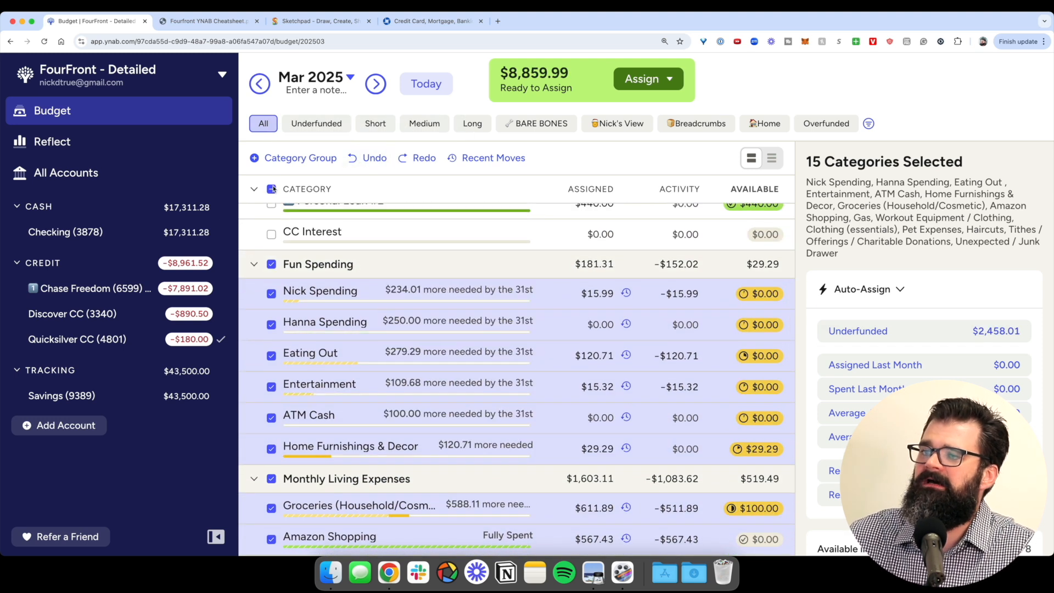
left_click(272, 189)
scroll(285, 214, "up", 5)
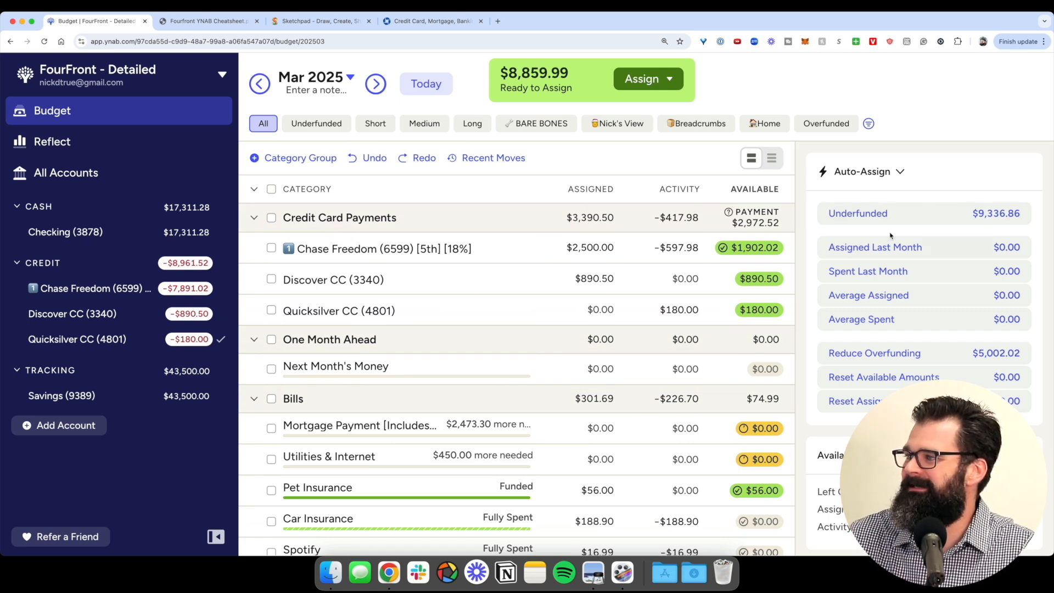
left_click(253, 189)
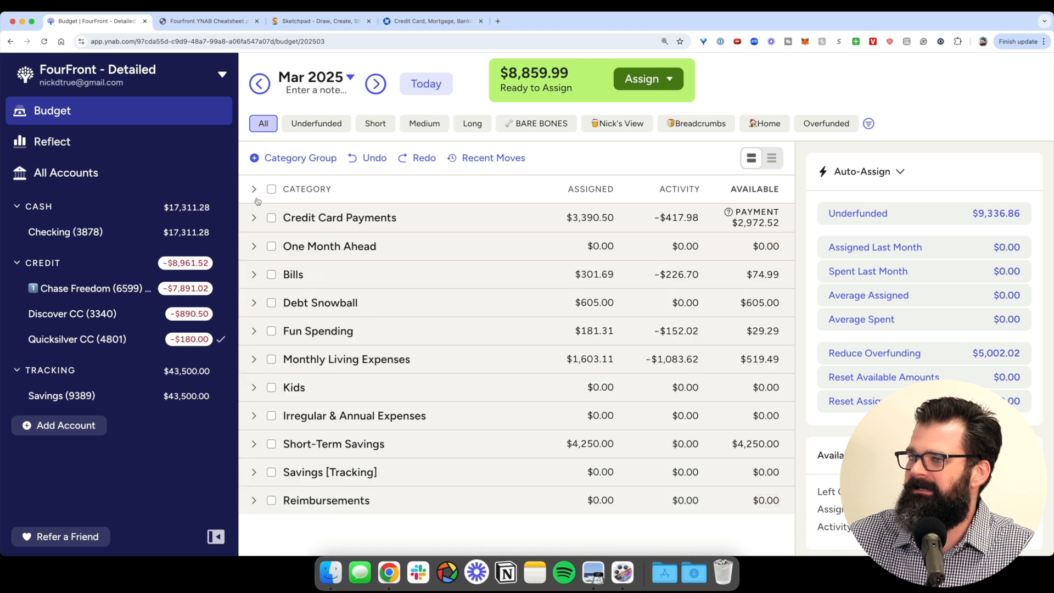
- Select the groups from Debt Snowball to Savings [Tracking] and auto-assign their underfunded amounts
left_click(272, 444)
left_click(271, 415)
left_click(271, 472)
left_click(271, 388)
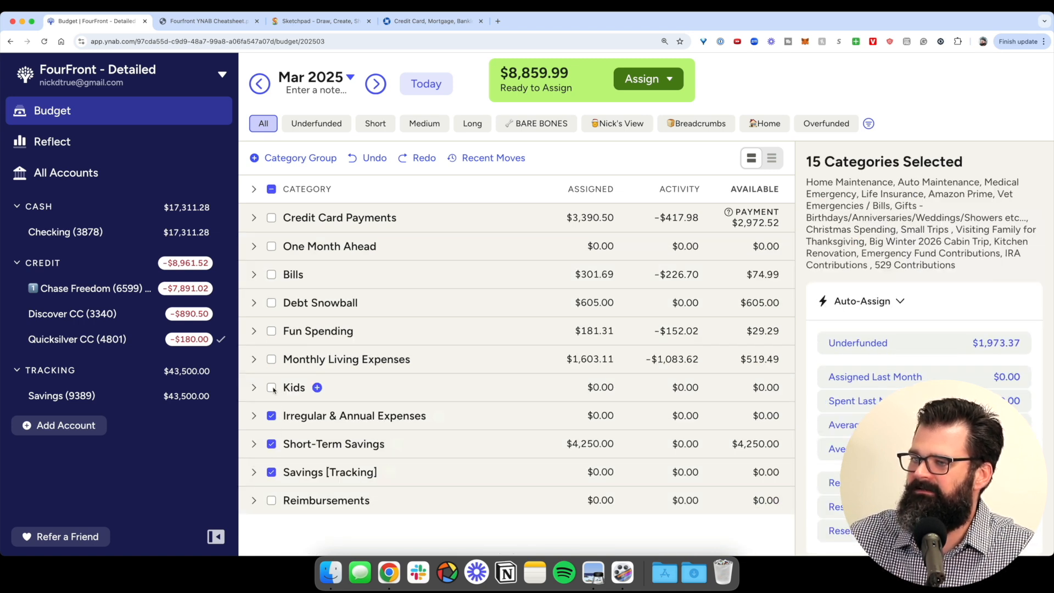
left_click(271, 359)
left_click(271, 331)
left_click(271, 303)
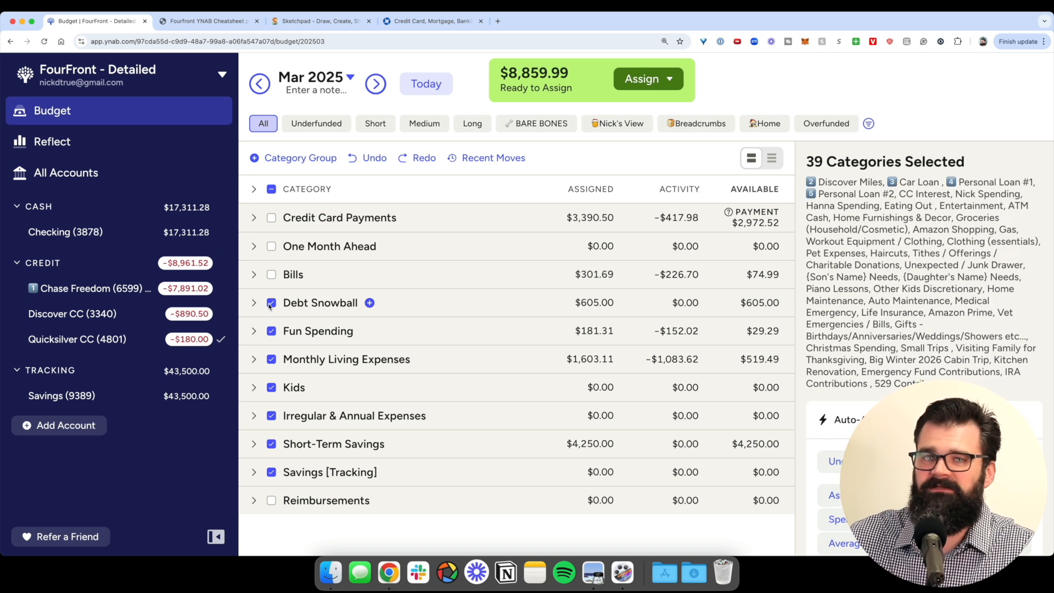
left_click(878, 461)
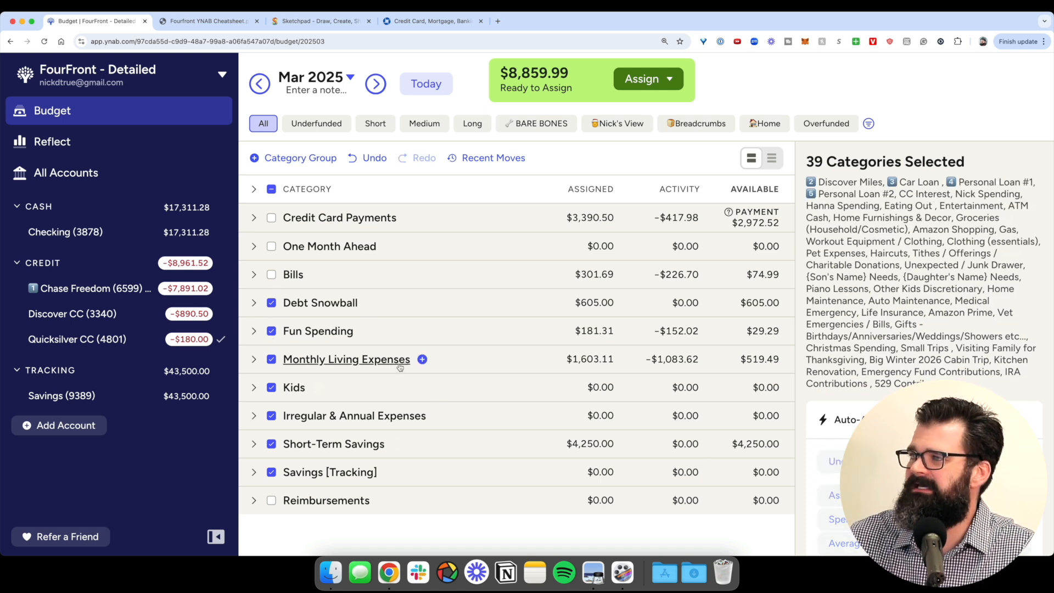
- Clear the selection, expand all category groups and review the newly funded categories
left_click(271, 190)
left_click(253, 189)
scroll(423, 336, "down", 3)
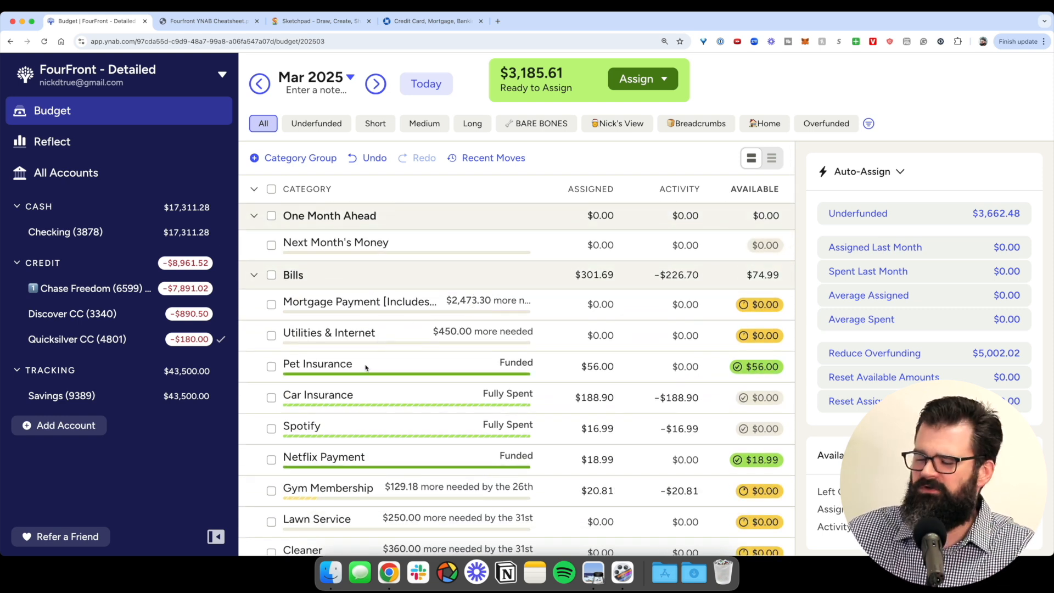
scroll(555, 373, "down", 10)
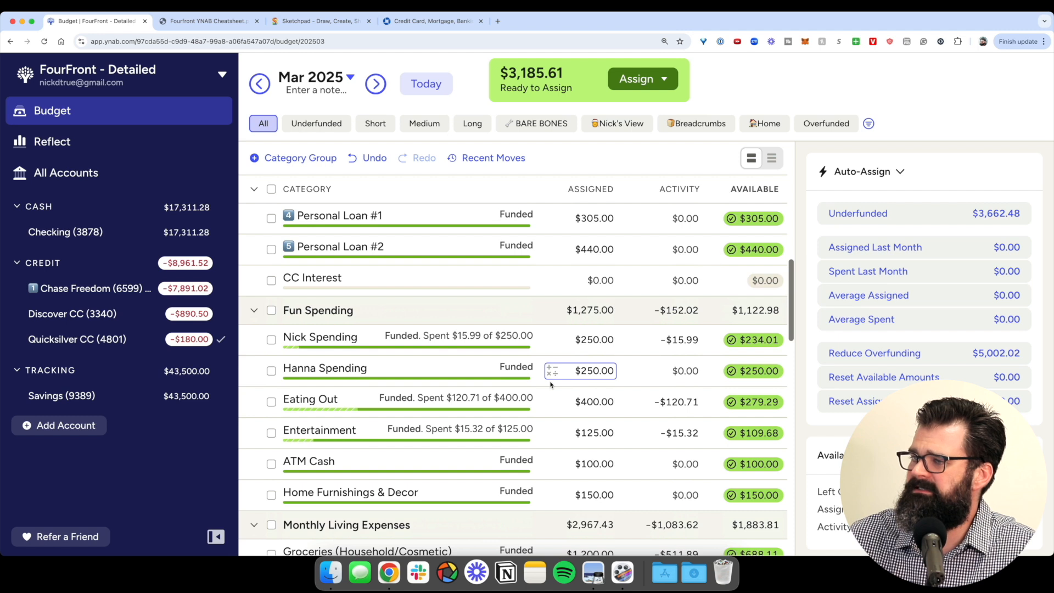
scroll(550, 385, "down", 10)
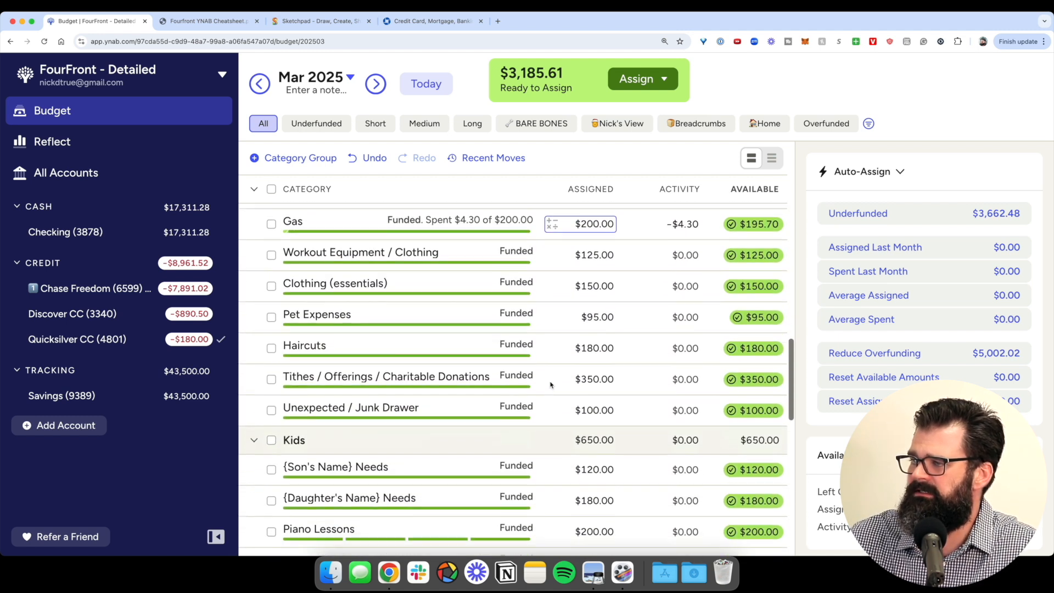
scroll(550, 384, "down", 10)
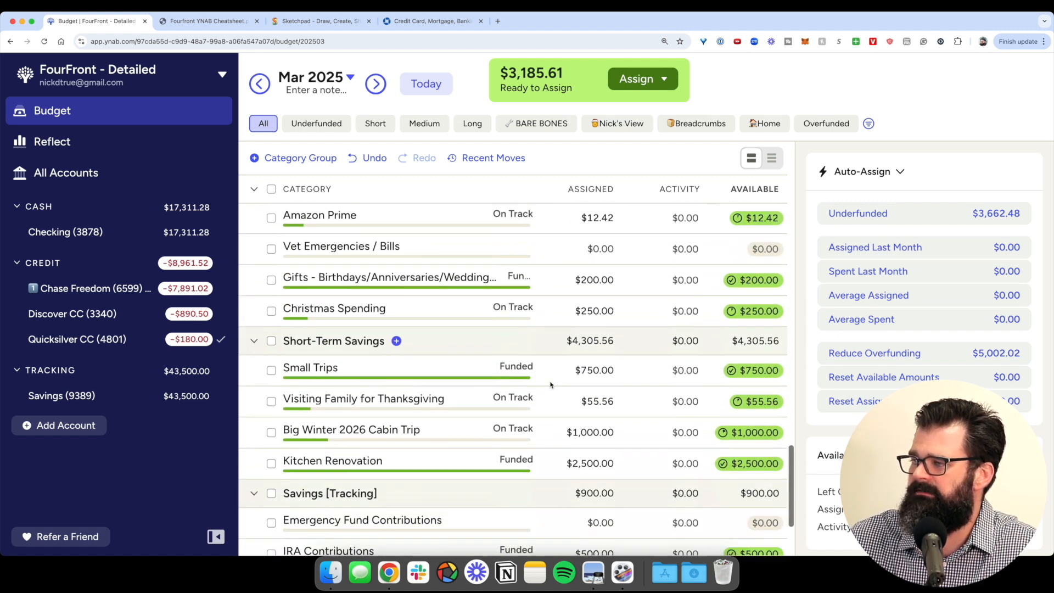
scroll(551, 384, "up", 20)
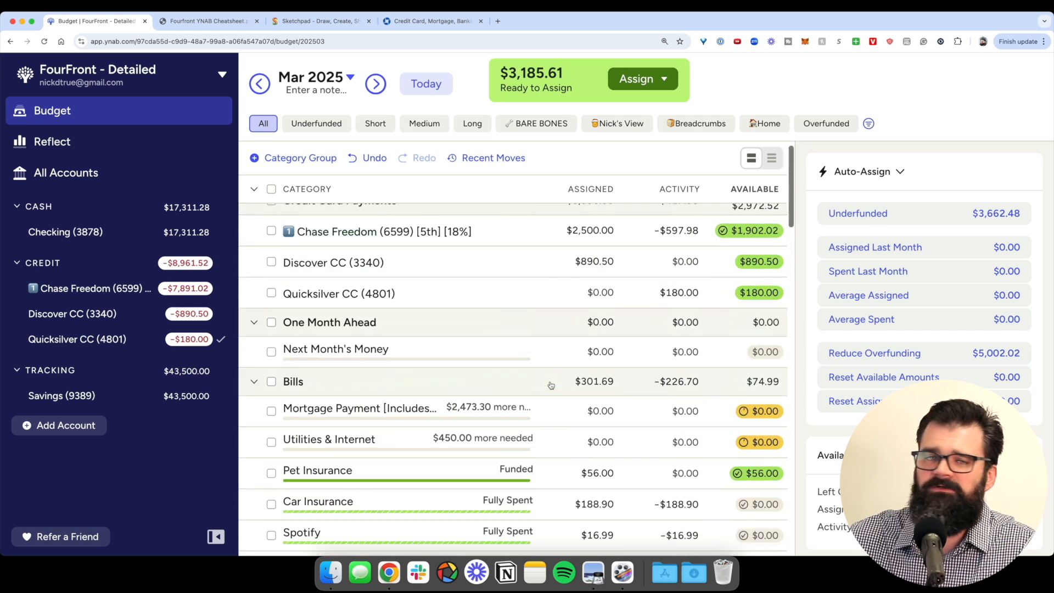
scroll(523, 77, "up", 5)
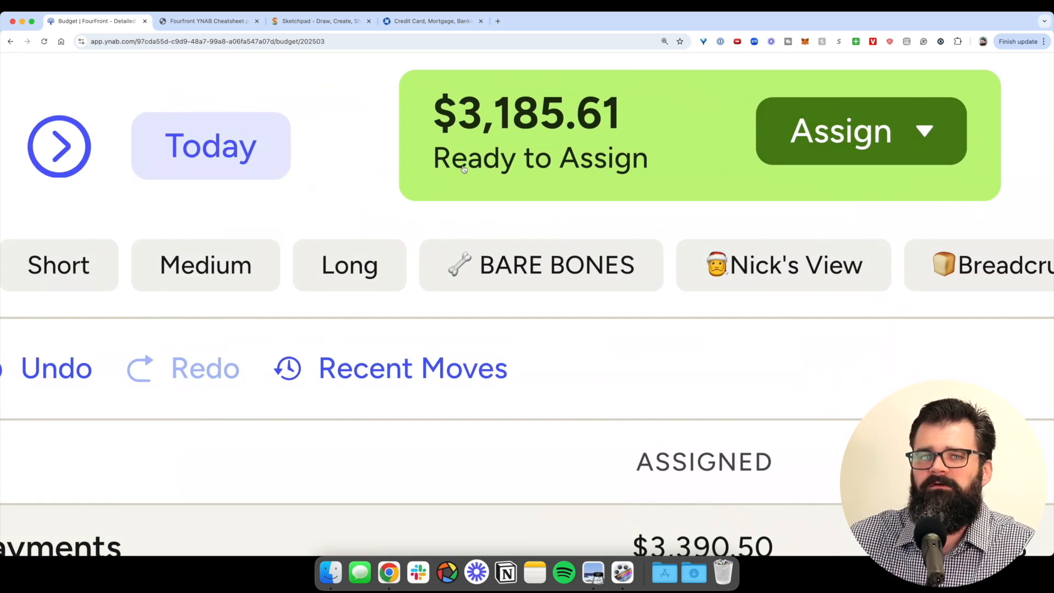
scroll(464, 169, "down", 5)
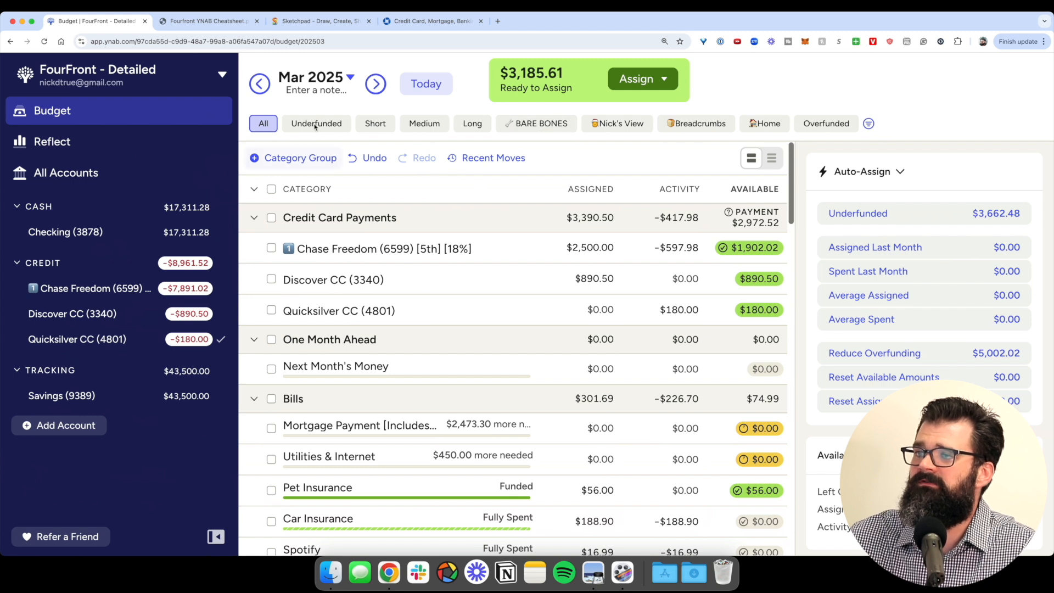
left_click(375, 85)
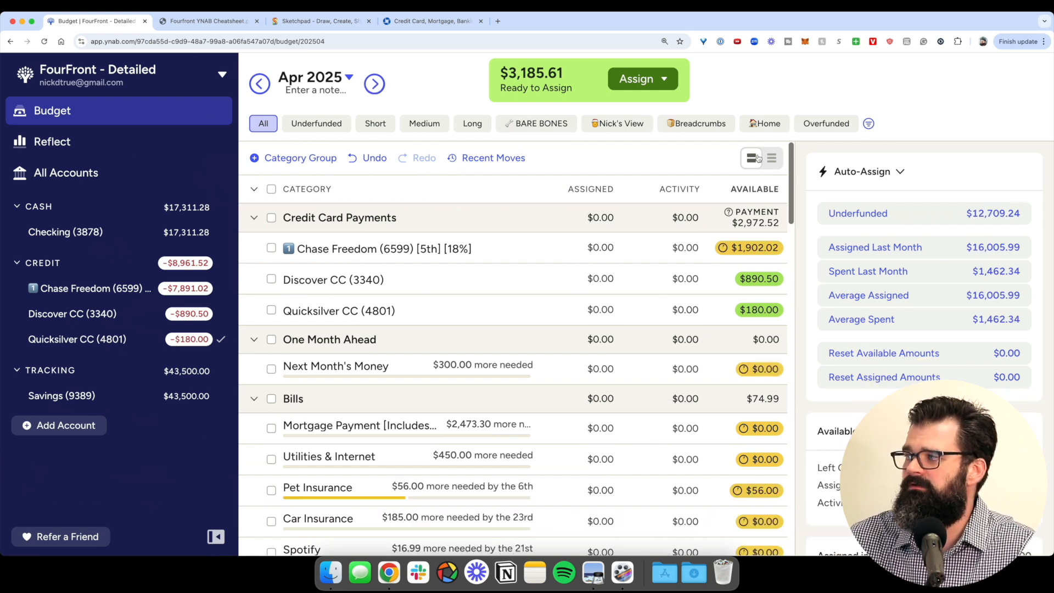
left_click(886, 217)
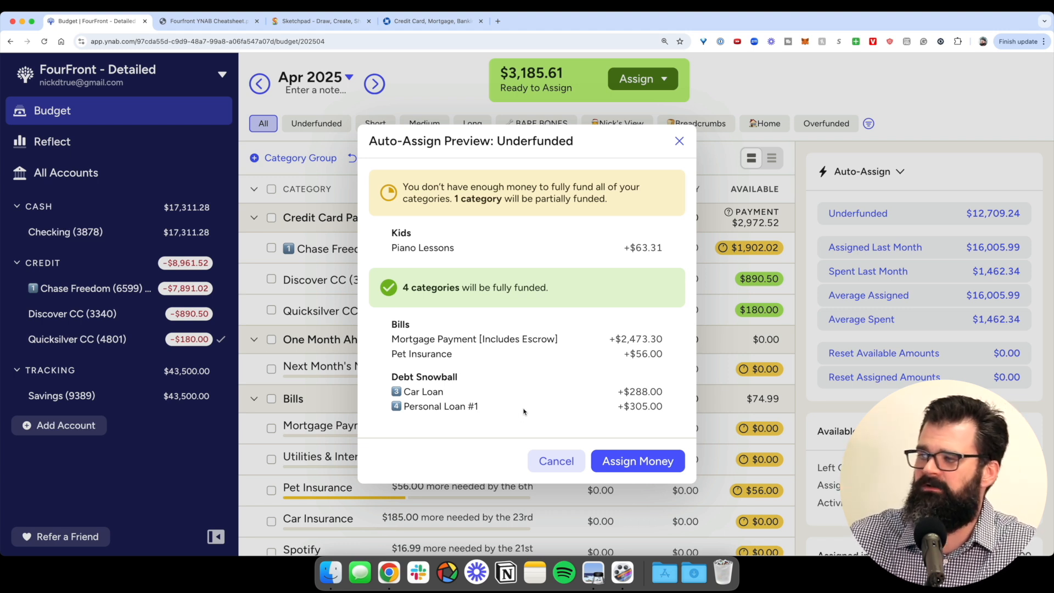
left_click(553, 460)
left_click(261, 83)
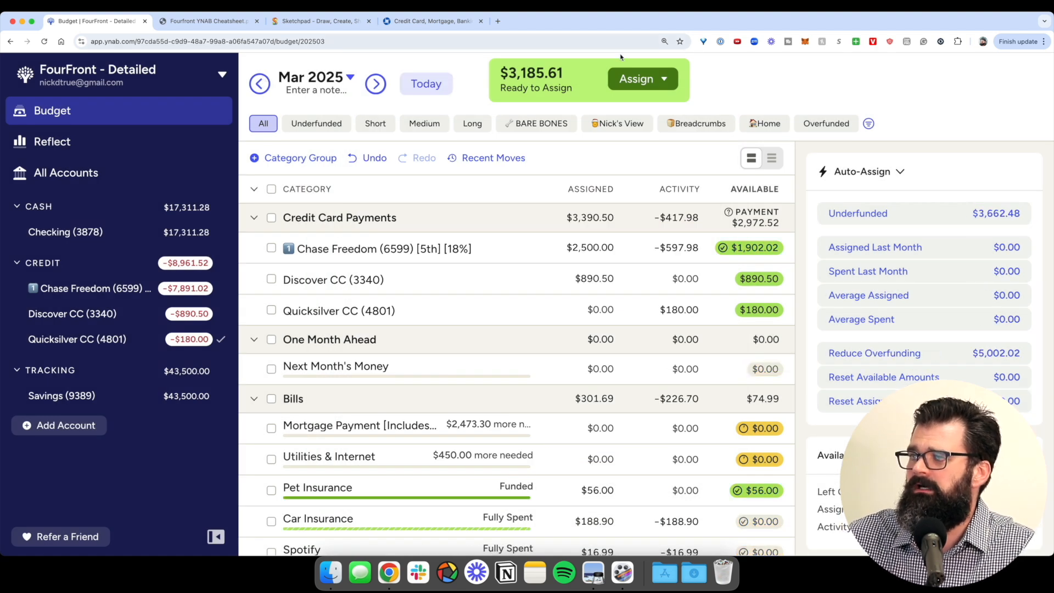
left_click(637, 78)
- Assign the remaining $3,185.61 to Next Month's Money, then return to the cheatsheet PDF
left_click(637, 235)
type("ne")
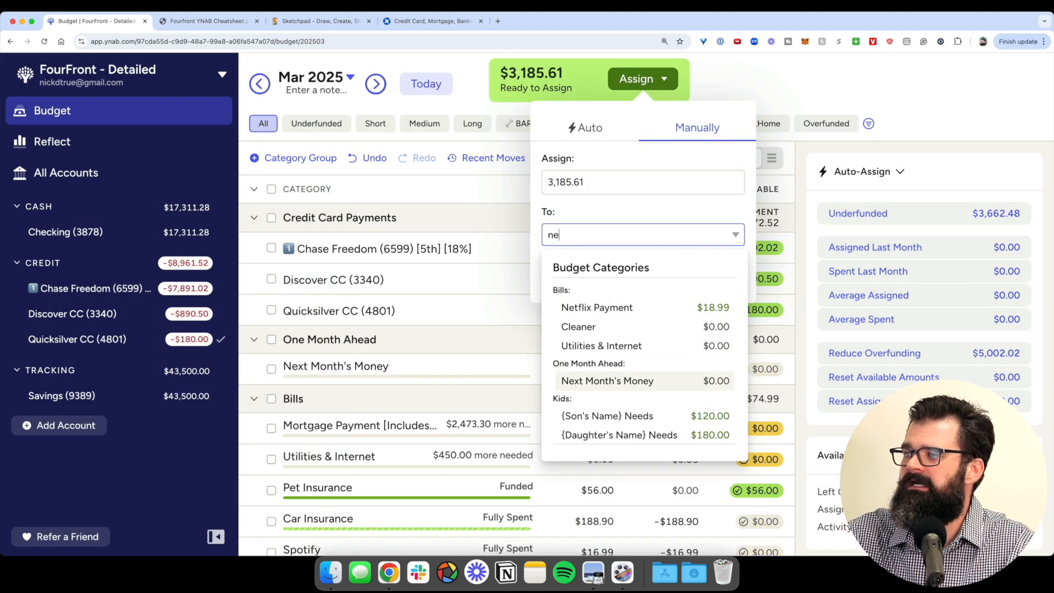
type("xt")
key("Return")
key("Return")
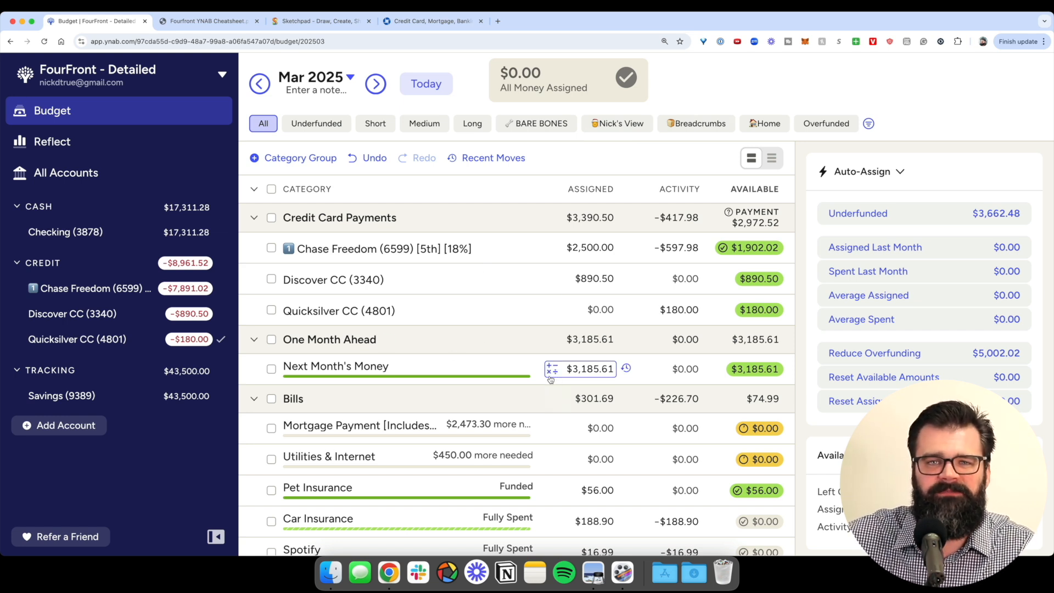
left_click(212, 24)
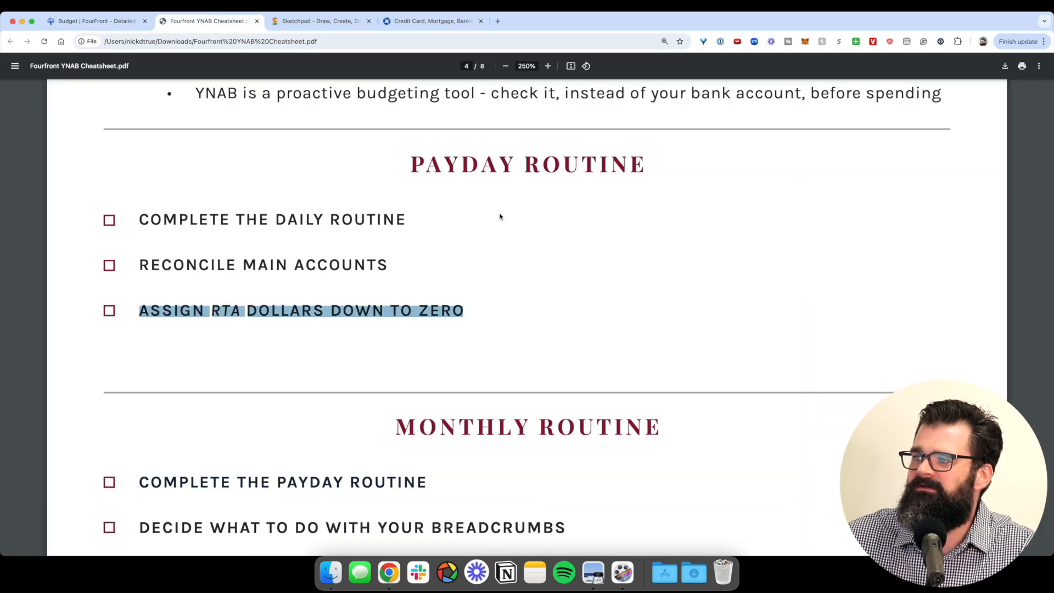
left_click_drag(353, 327, 420, 318)
left_click(420, 317)
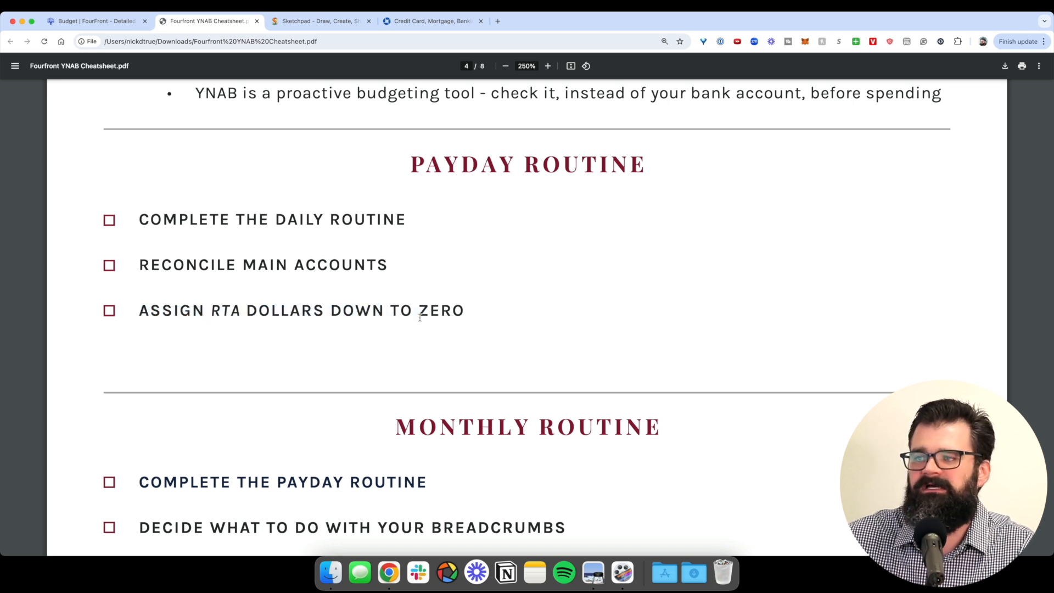
scroll(512, 327, "down", 5)
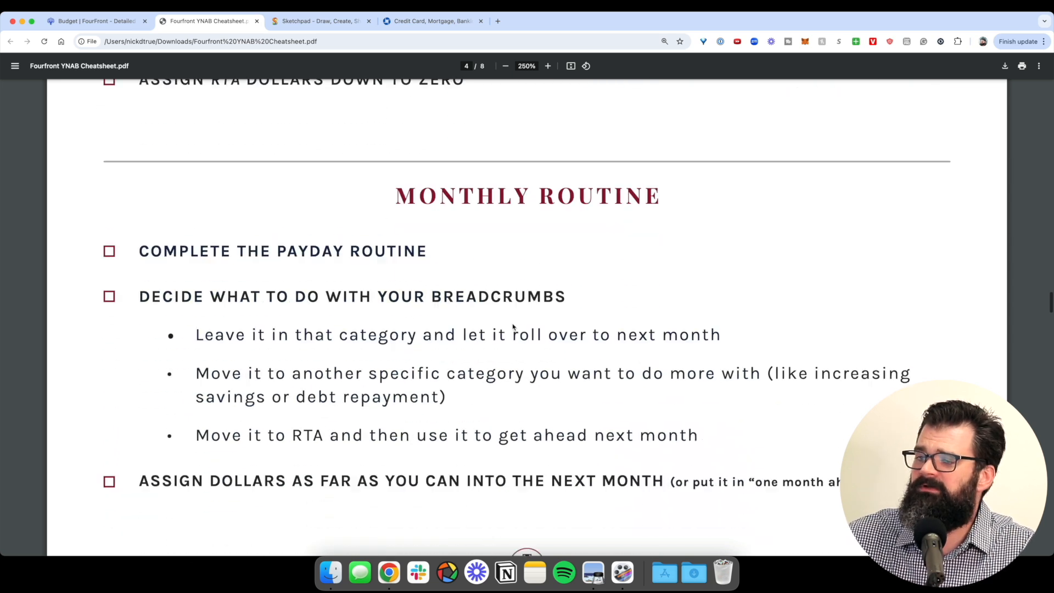
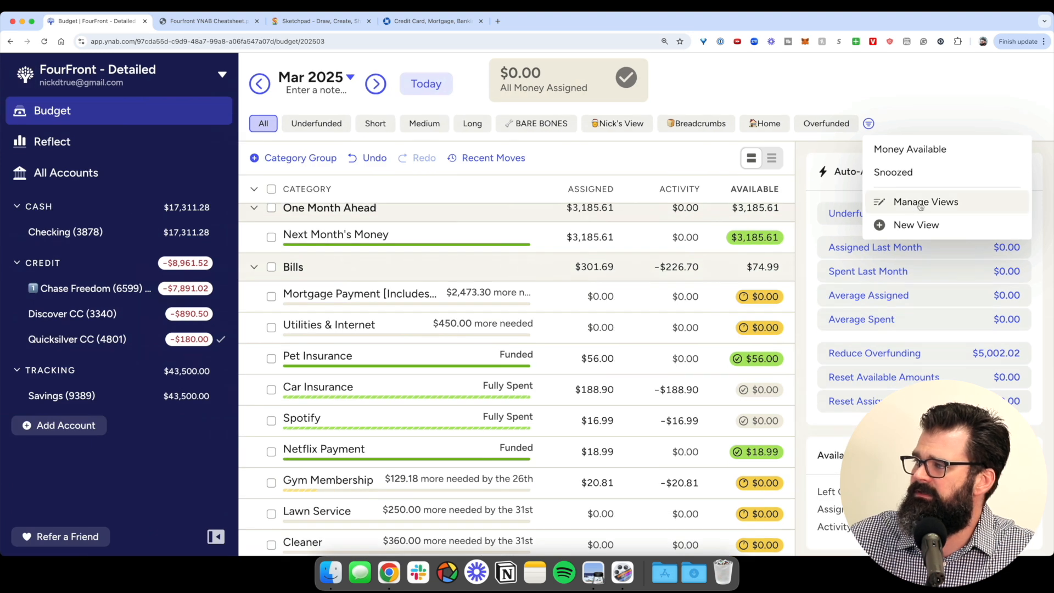
- Cancel the new custom category view without saving, then switch to the Breadcrumbs view
left_click(884, 246)
scroll(531, 346, "down", 6)
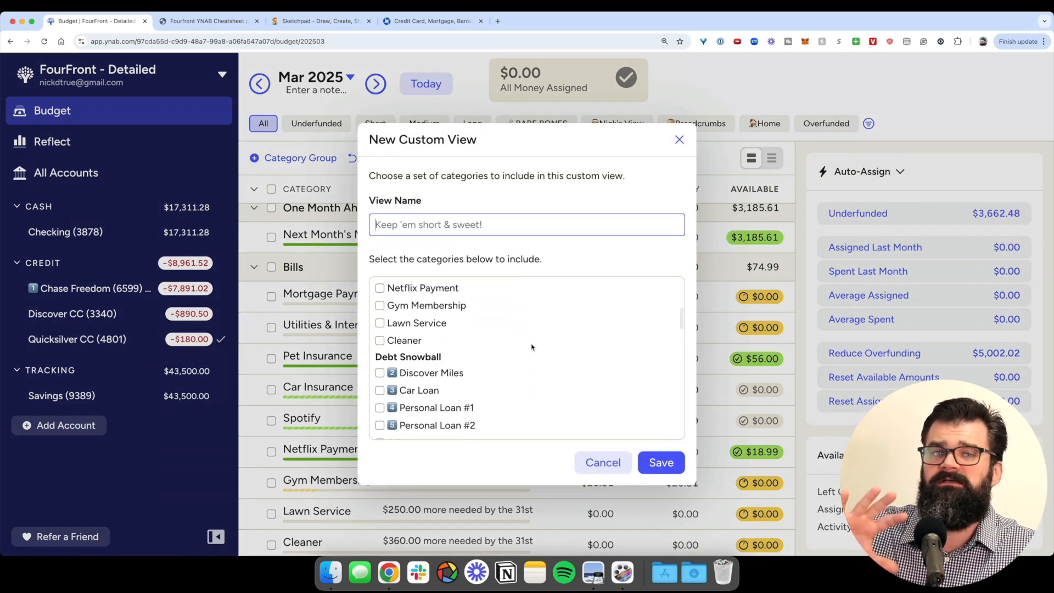
scroll(532, 347, "up", 6)
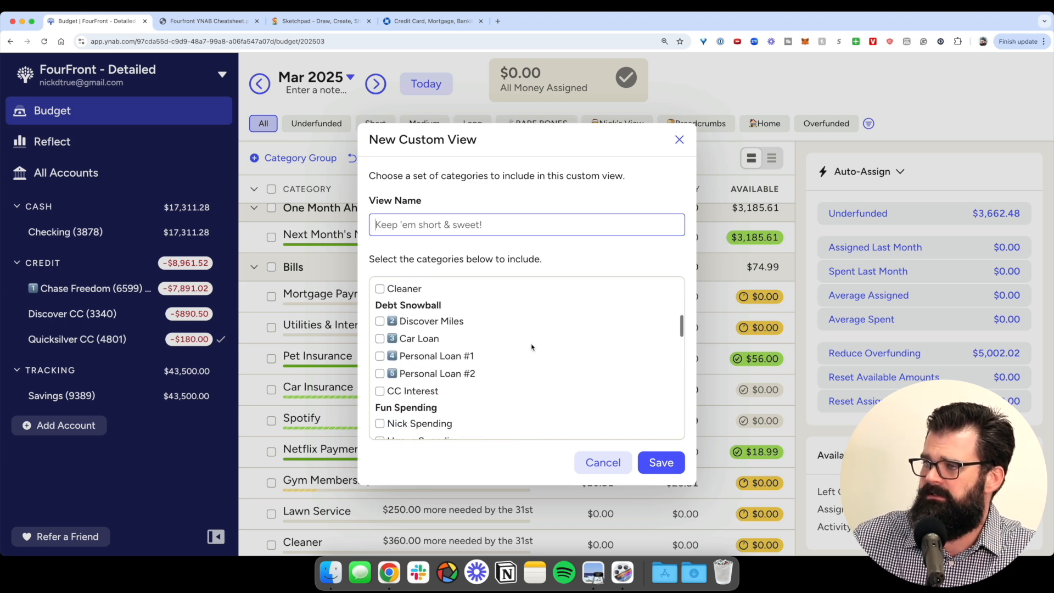
left_click(626, 460)
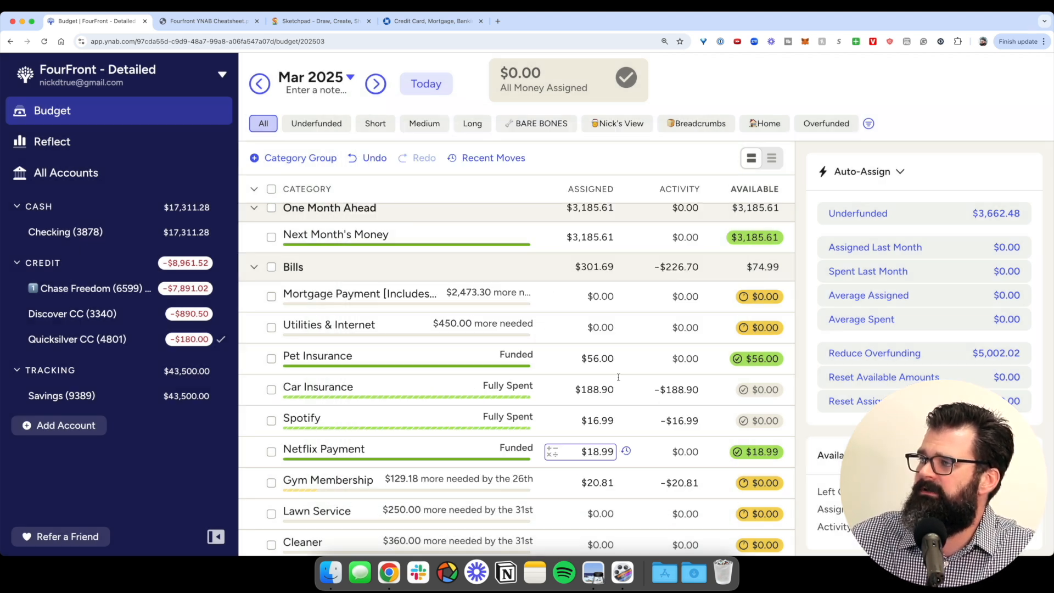
left_click(686, 123)
- Select every Breadcrumbs category from Eating Out through Piano Lessons
scroll(703, 289, "up", 3)
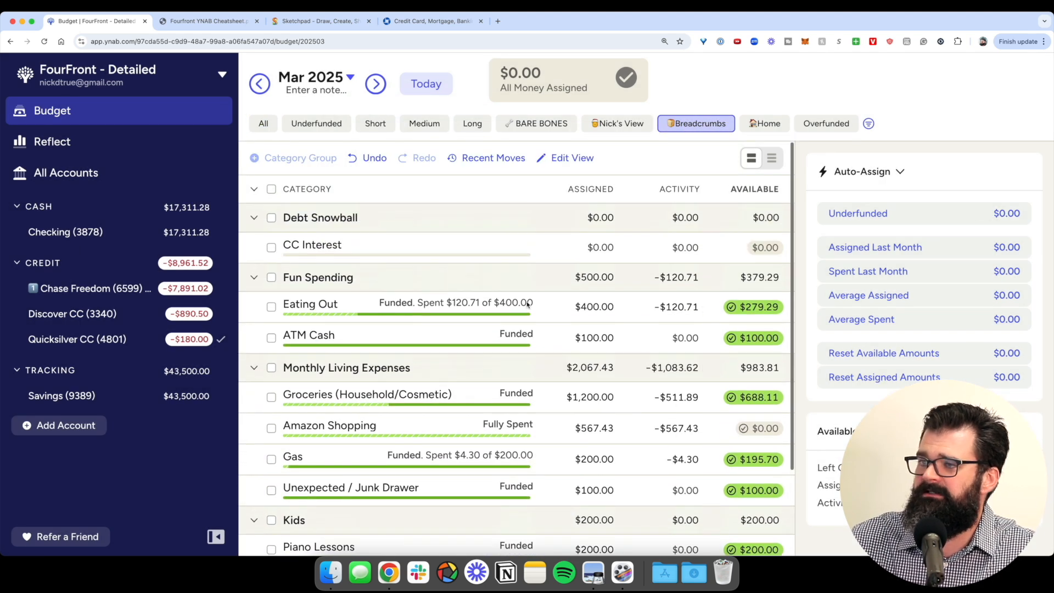
left_click(382, 305)
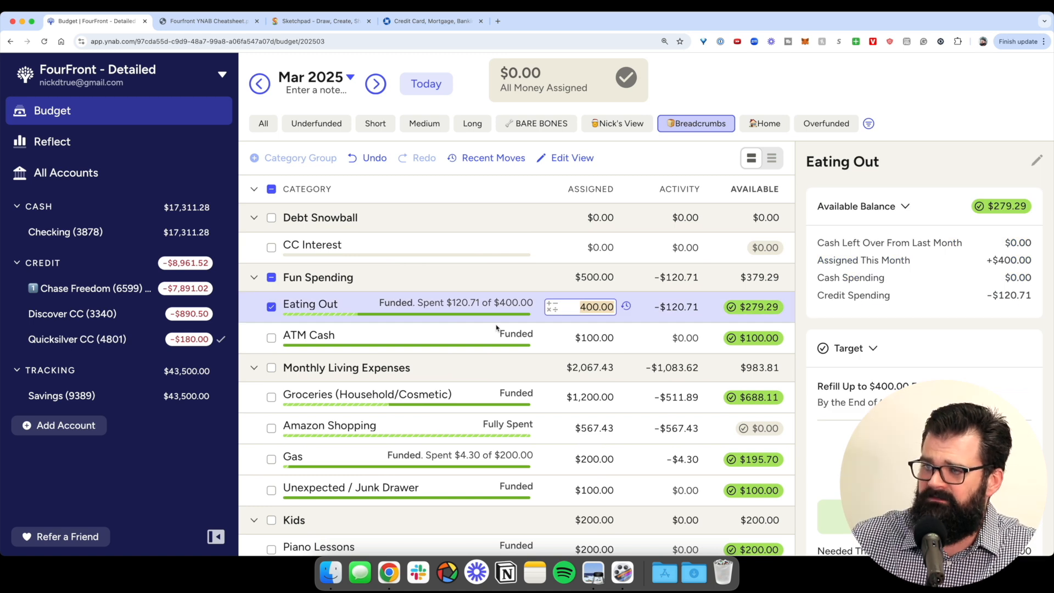
scroll(497, 328, "down", 3)
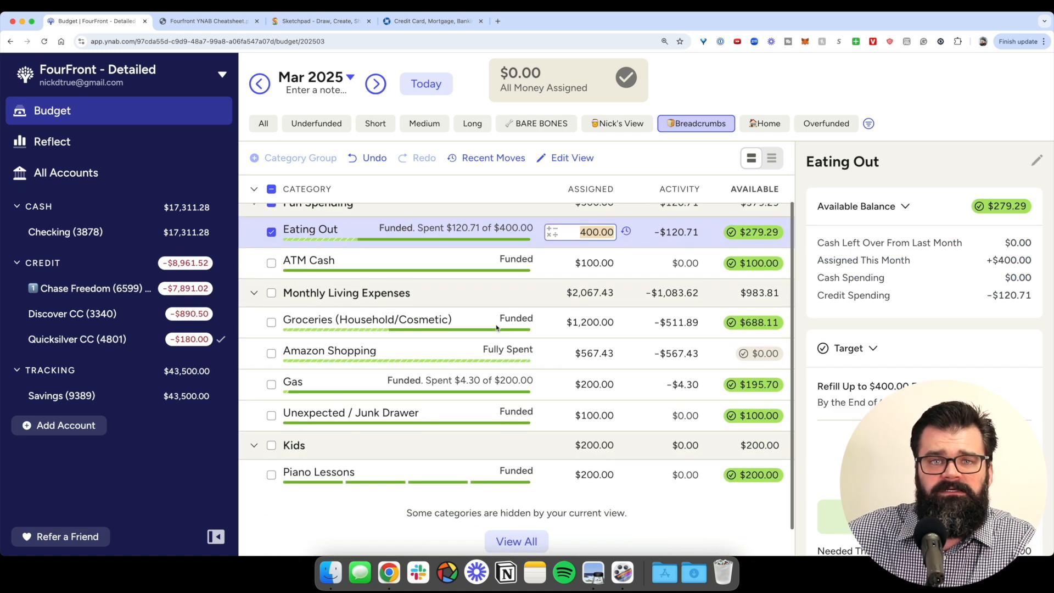
scroll(508, 331, "down", 1)
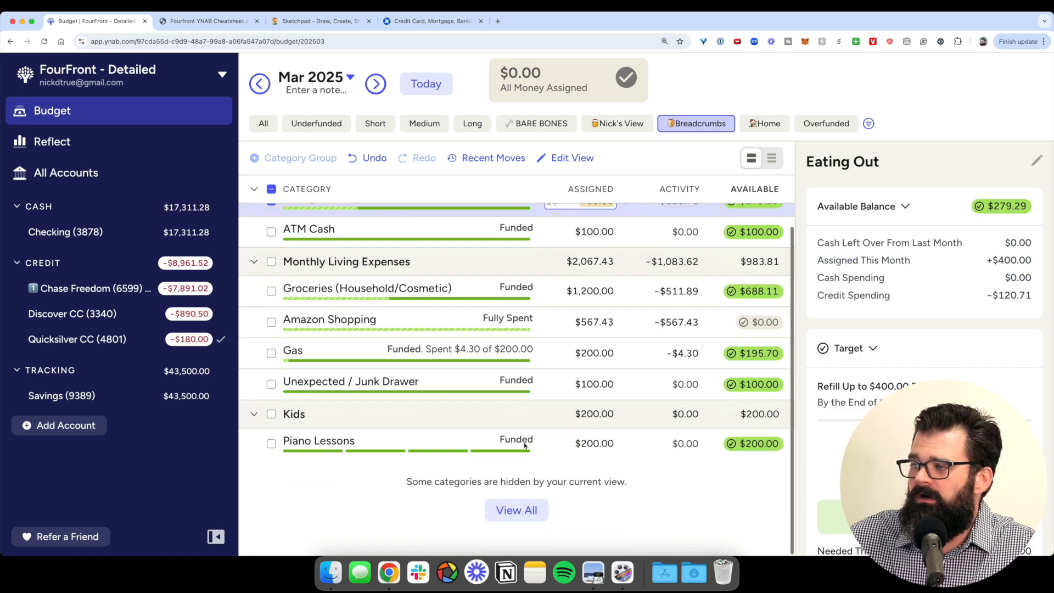
left_click(396, 439, "shift")
scroll(383, 357, "up", 4)
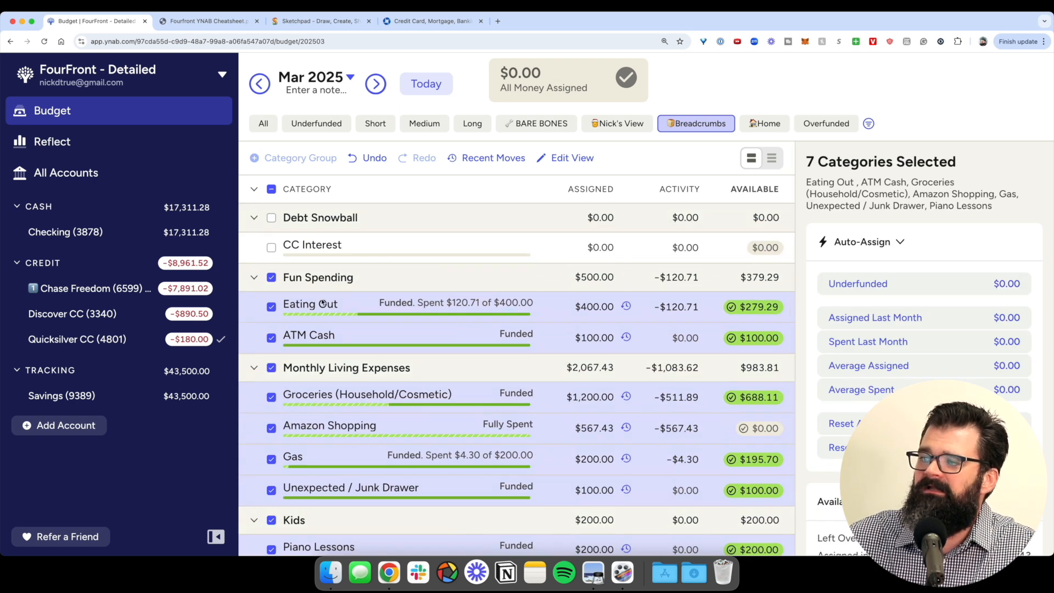
- Move Eating Out's $279.29 and ATM Cash's $100.00 back to Ready to Assign
left_click(762, 312)
key("Tab")
key("Return")
key("Return")
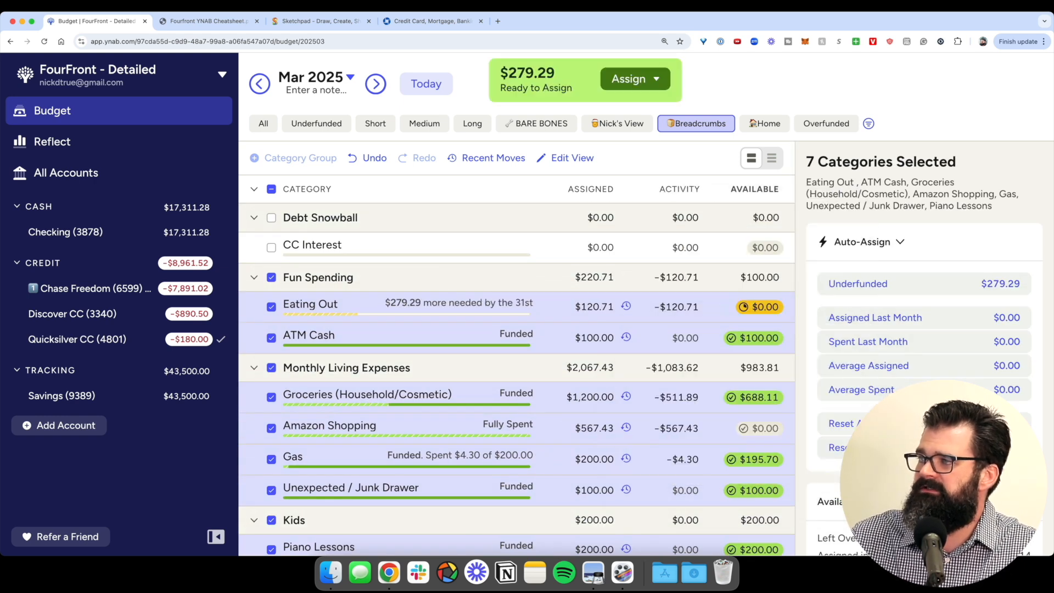
left_click(758, 338)
key("Tab")
key("Return")
key("Return")
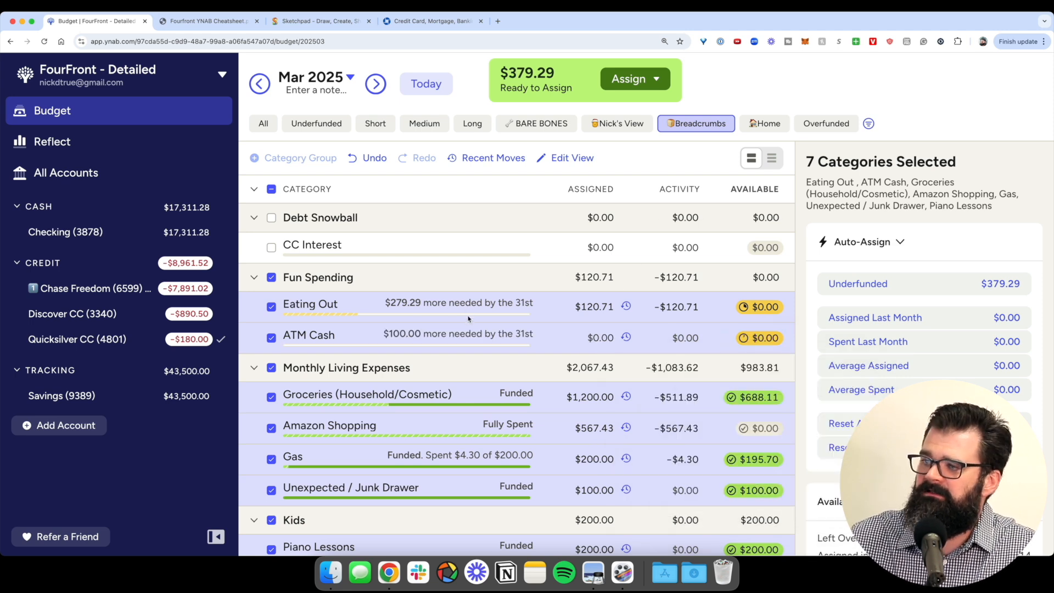
- Reset the selected categories' available amounts to $0.00 and show all categories again
scroll(516, 368, "down", 3)
scroll(758, 339, "up", 5)
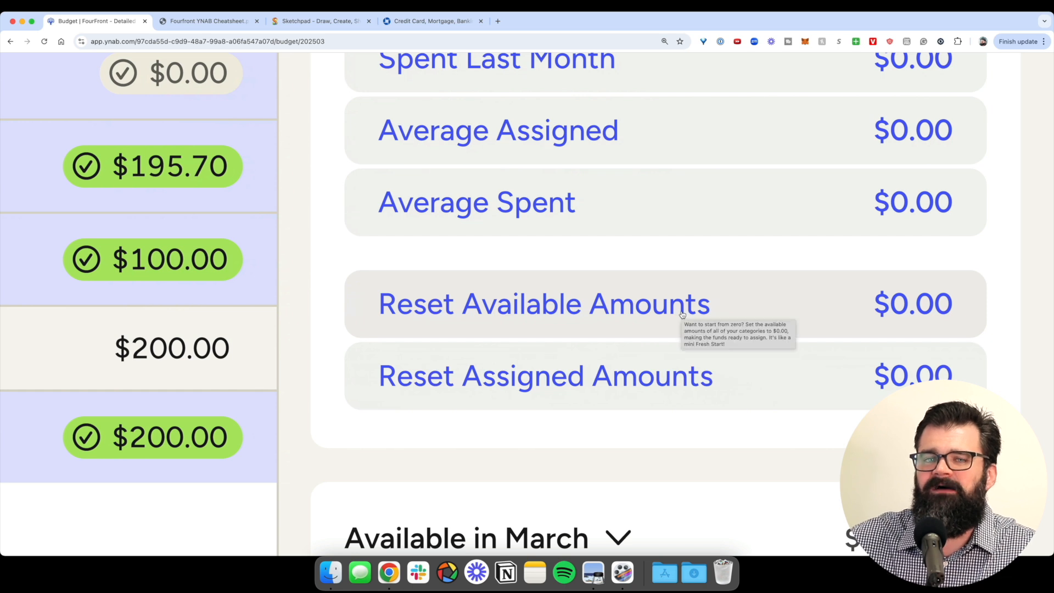
left_click(664, 312)
scroll(664, 311, "down", 5)
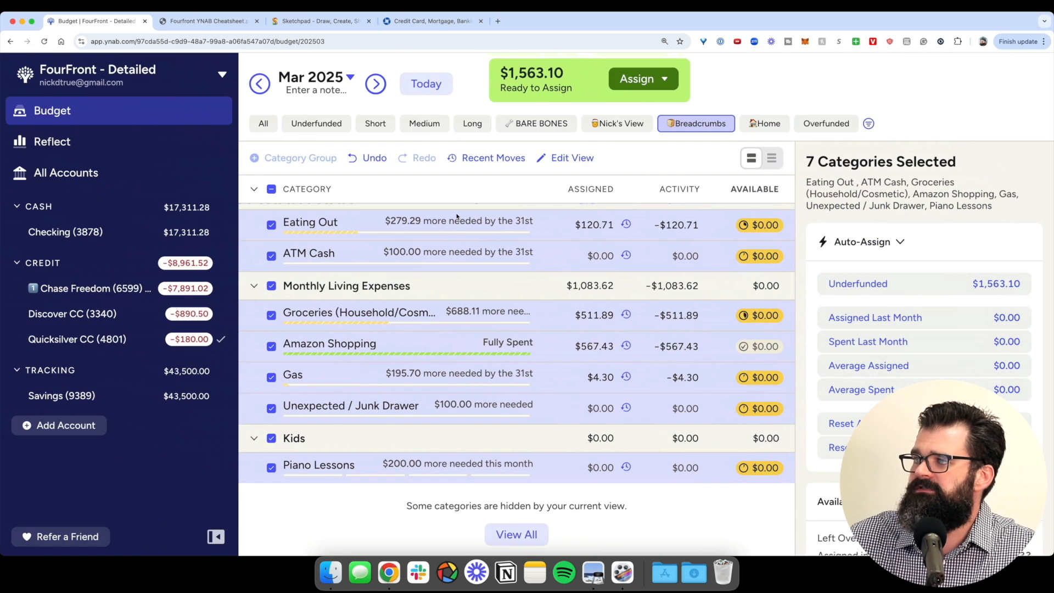
left_click(263, 122)
scroll(516, 70, "up", 5)
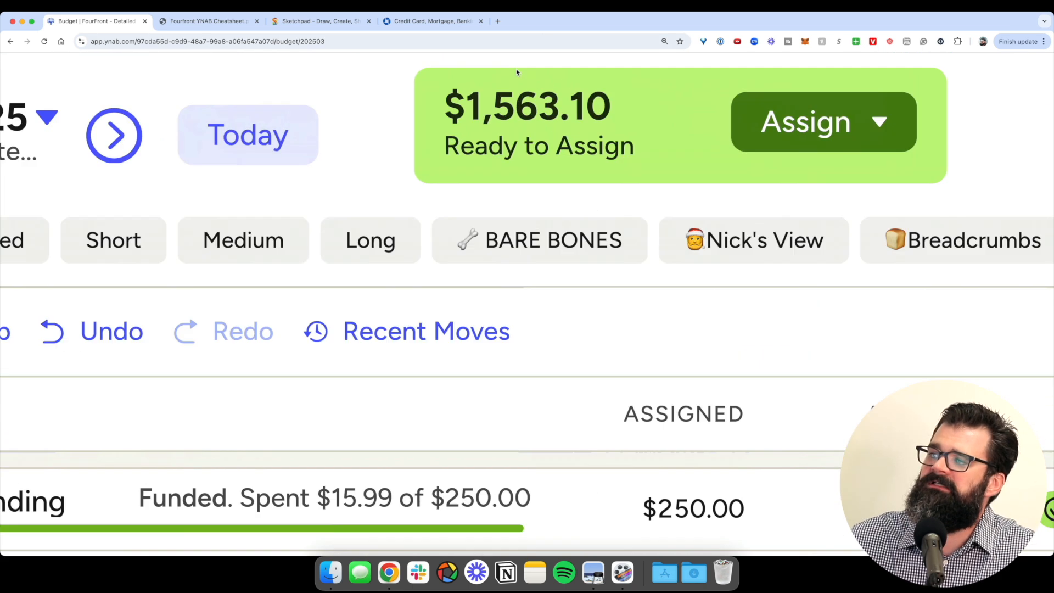
scroll(534, 100, "down", 5)
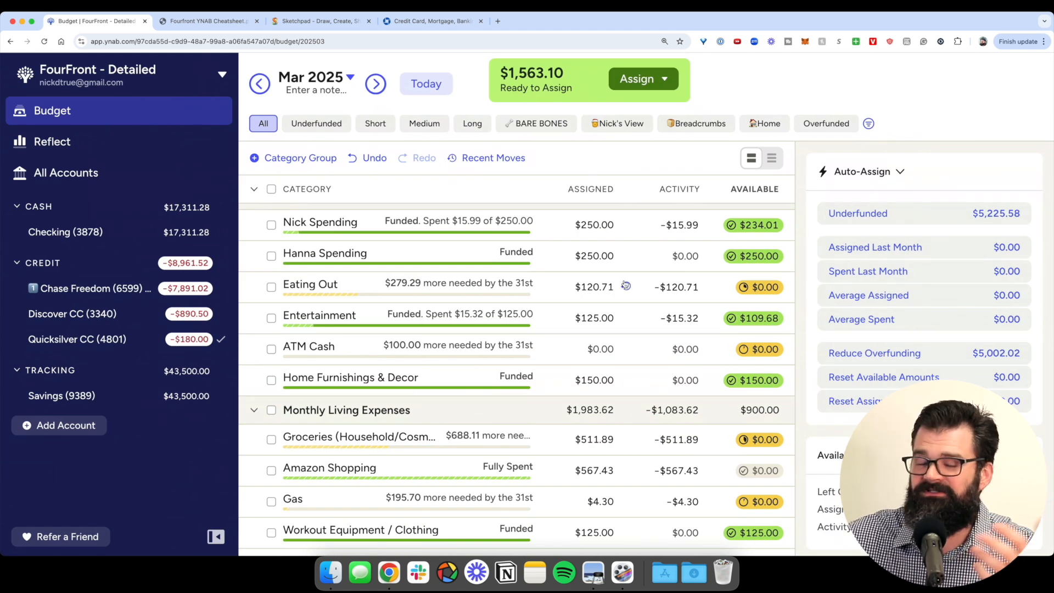
- Assign the $1,563.10 to Kitchen Renovation, bringing it to $4,063.10
scroll(626, 286, "up", 10)
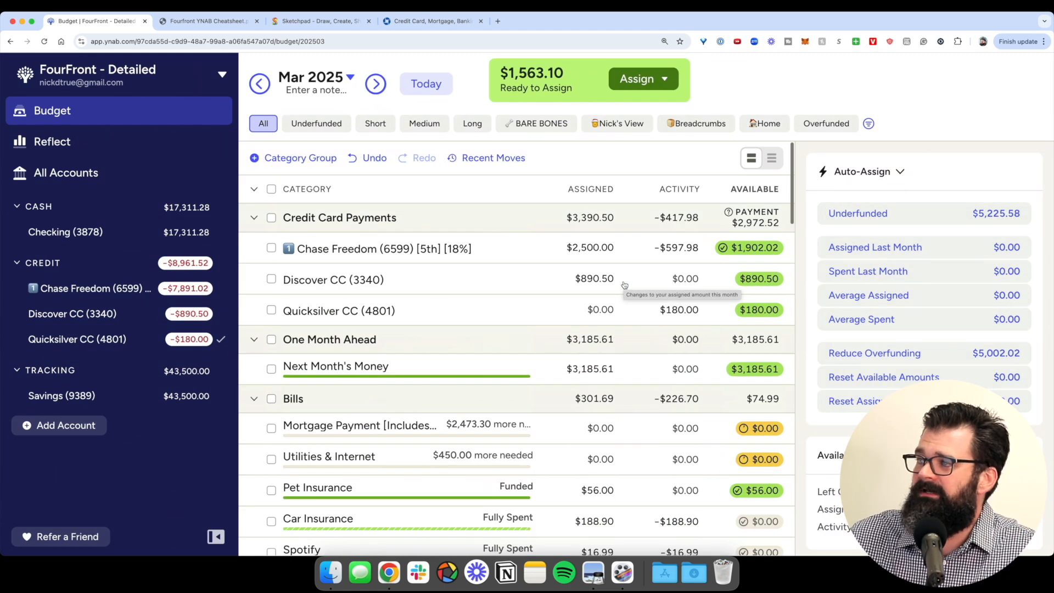
left_click(651, 80)
key("Tab")
type("kitch")
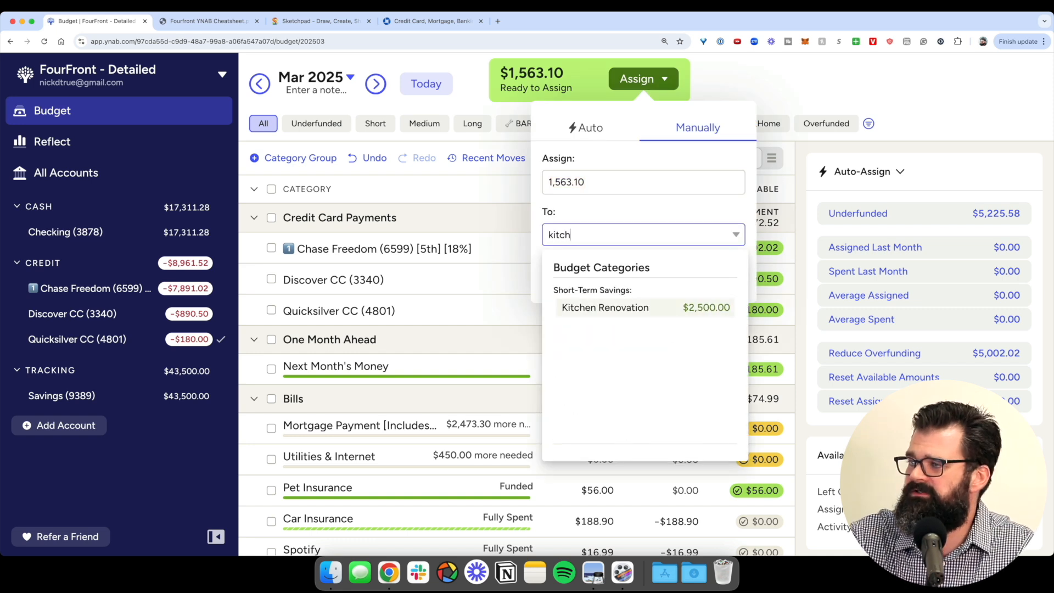
key("Return")
key("Return")
- Review the fully assigned budget, then switch to the YNAB cheatsheet PDF
scroll(649, 214, "down", 15)
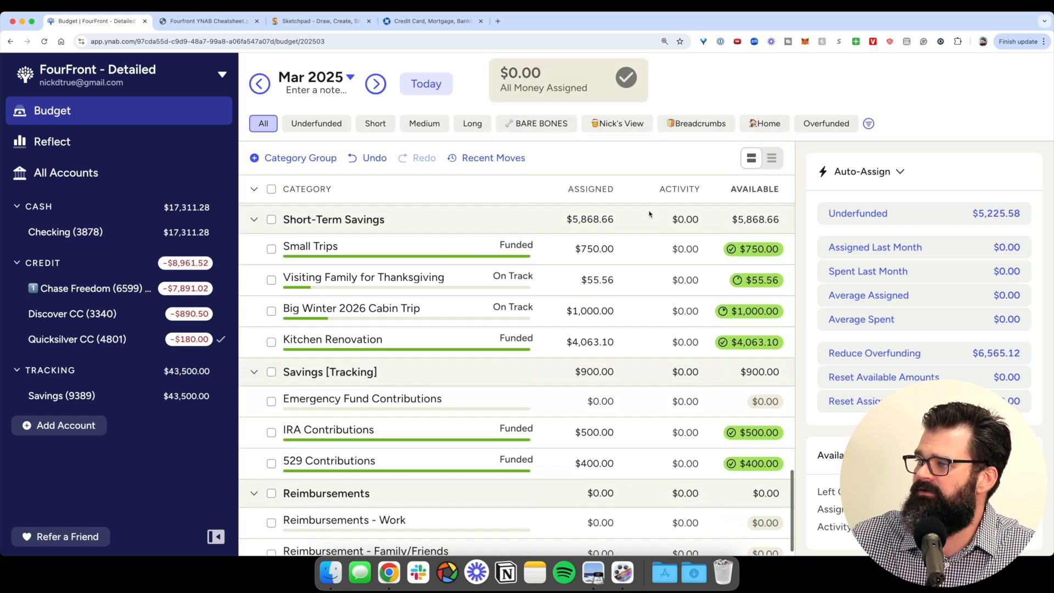
scroll(649, 214, "up", 1)
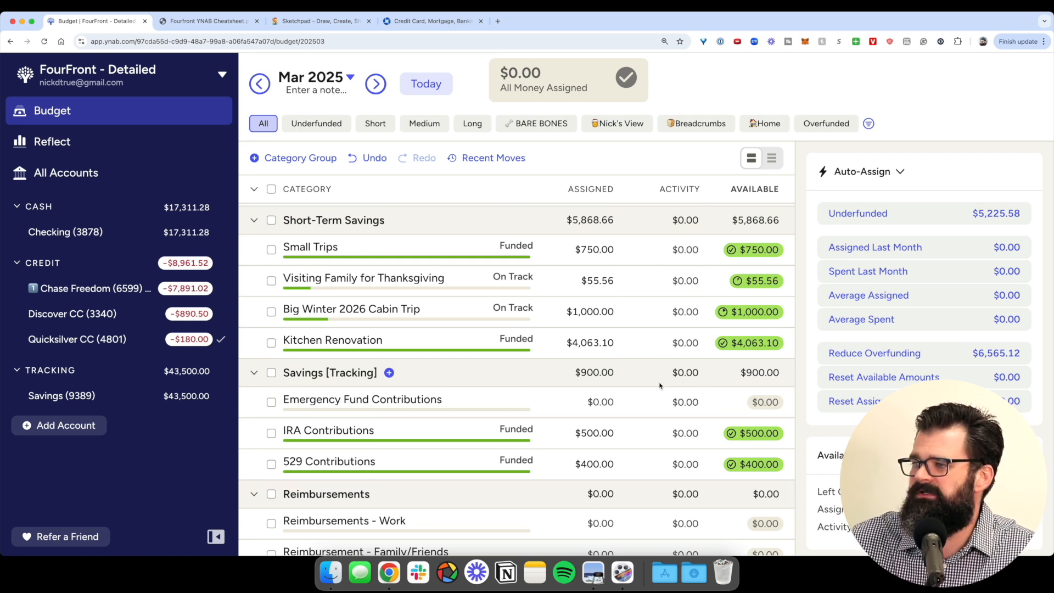
scroll(362, 354, "up", 10)
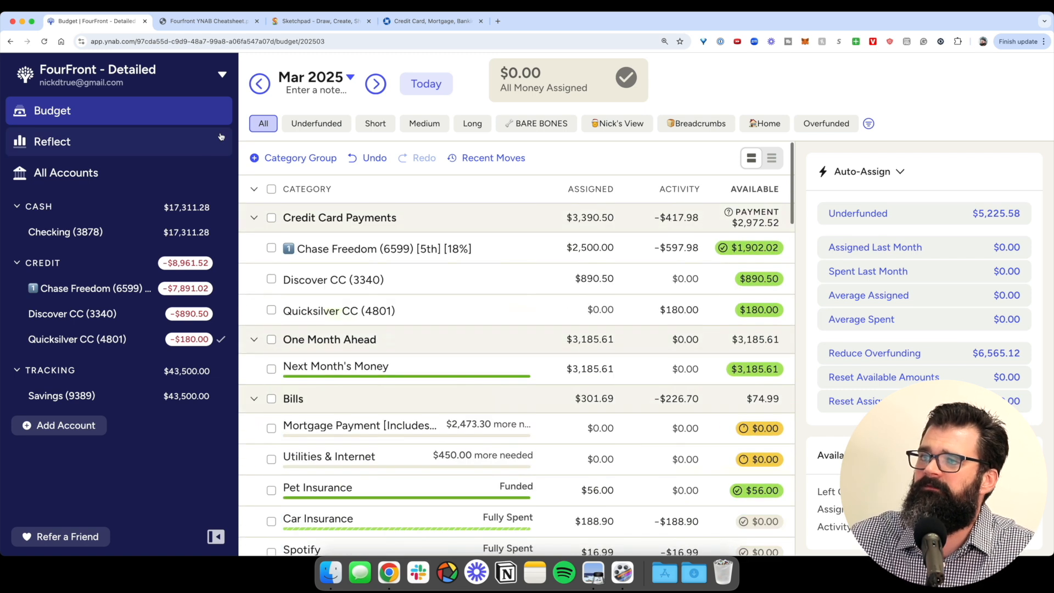
left_click(213, 21)
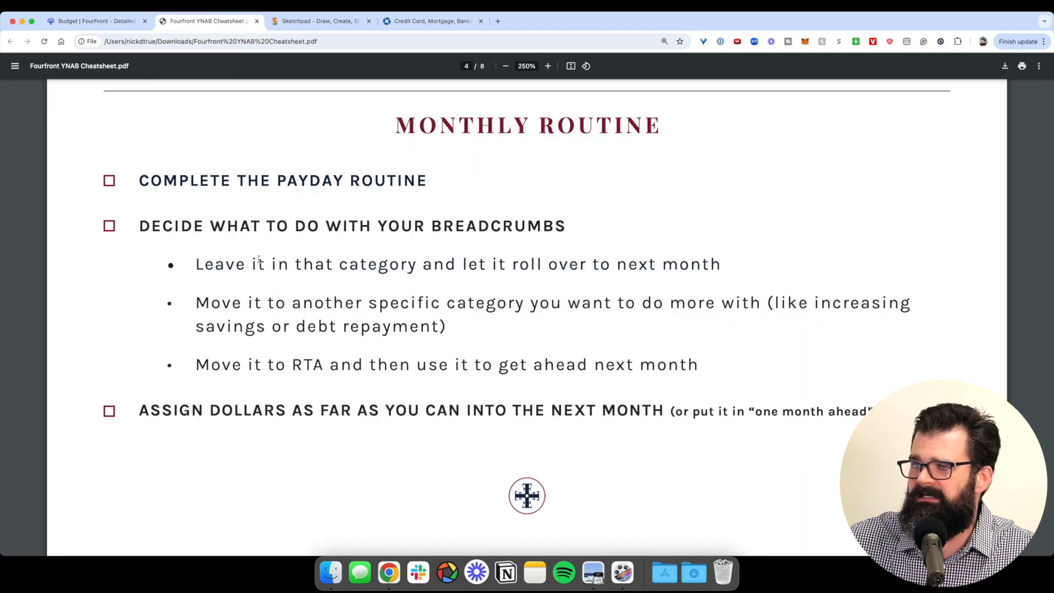
- Highlight the breadcrumbs and assign-ahead steps in the cheatsheet, then return to the YNAB budget
left_click_drag(141, 224, 699, 364)
left_click(143, 389)
left_click_drag(139, 410, 772, 413)
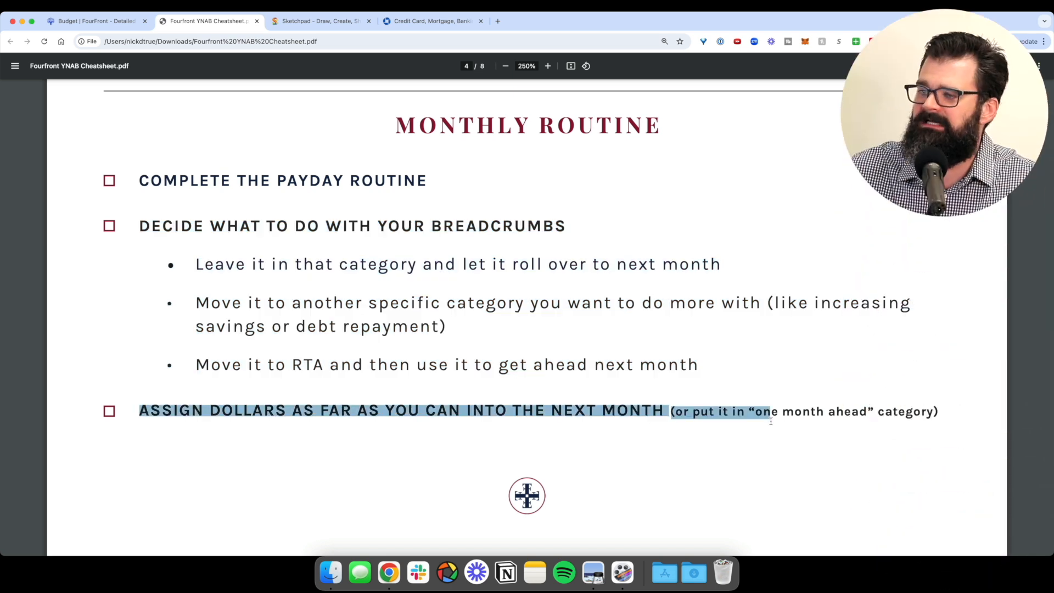
left_click(628, 415)
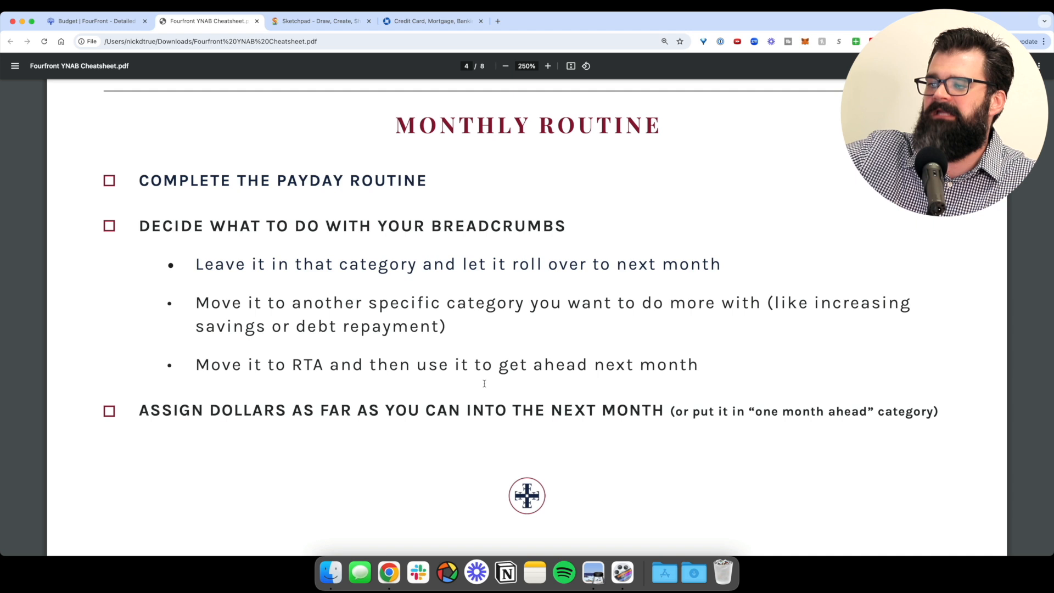
left_click(89, 20)
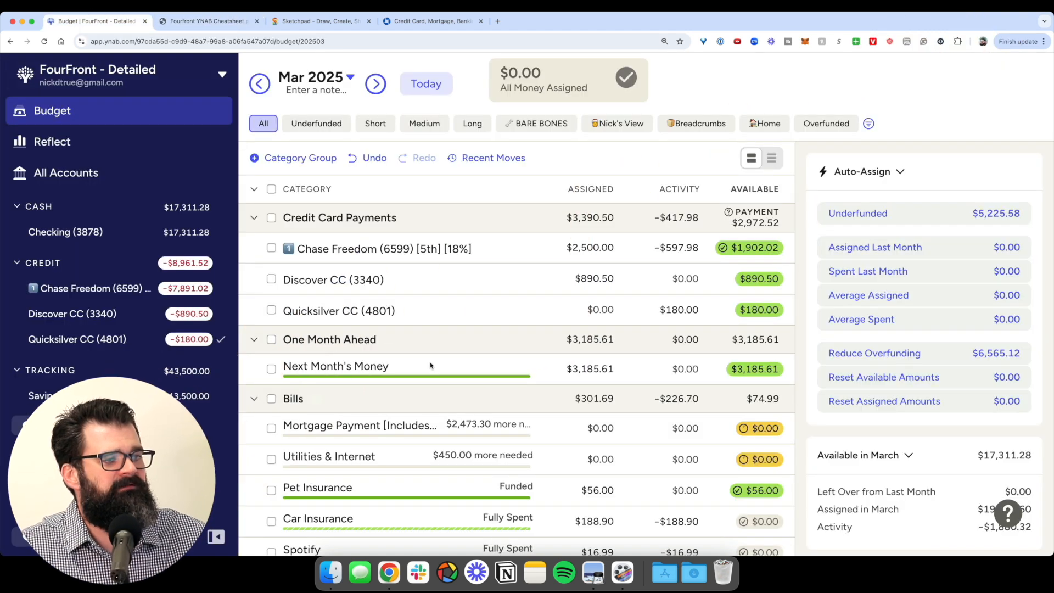
left_click(528, 378)
- Change the Checking account's Social Security inflow to $5,000 and confirm the reconciled edit
left_click(65, 232)
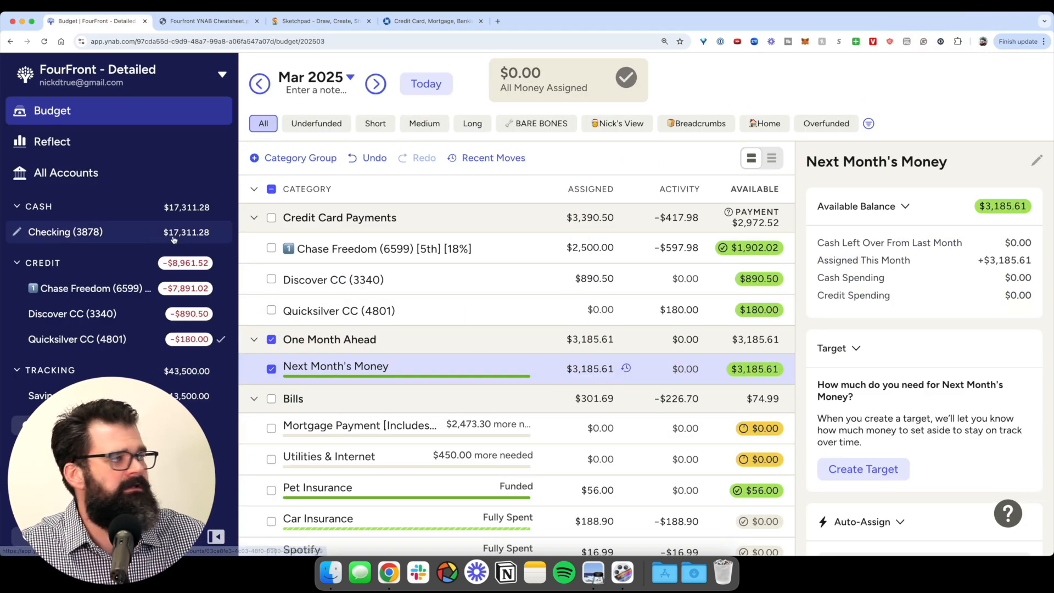
scroll(1007, 278, "down", 2)
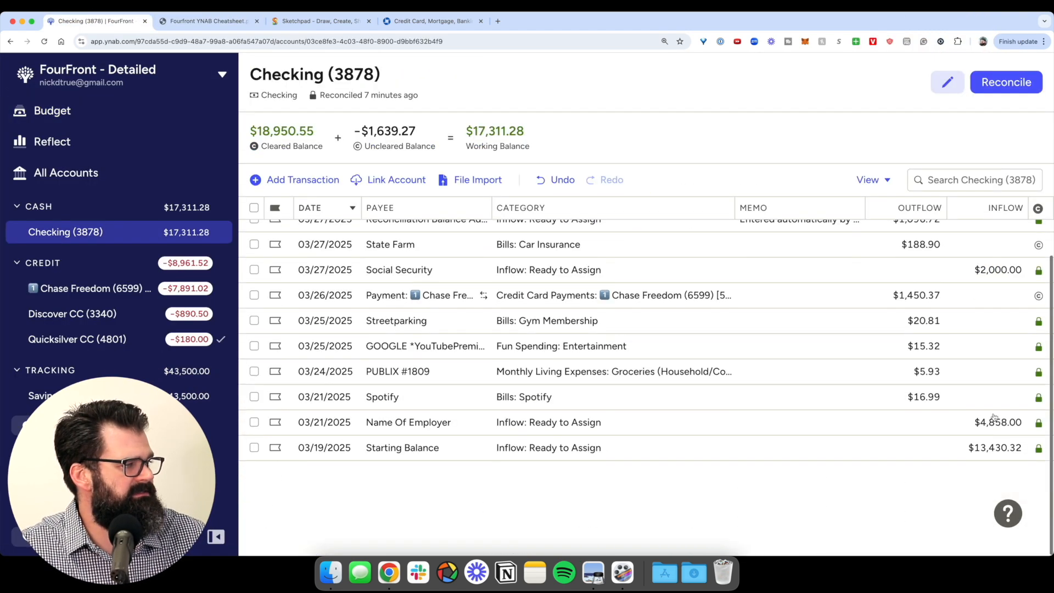
left_click(1006, 271)
left_click(1006, 272)
type("5,000")
key("Return")
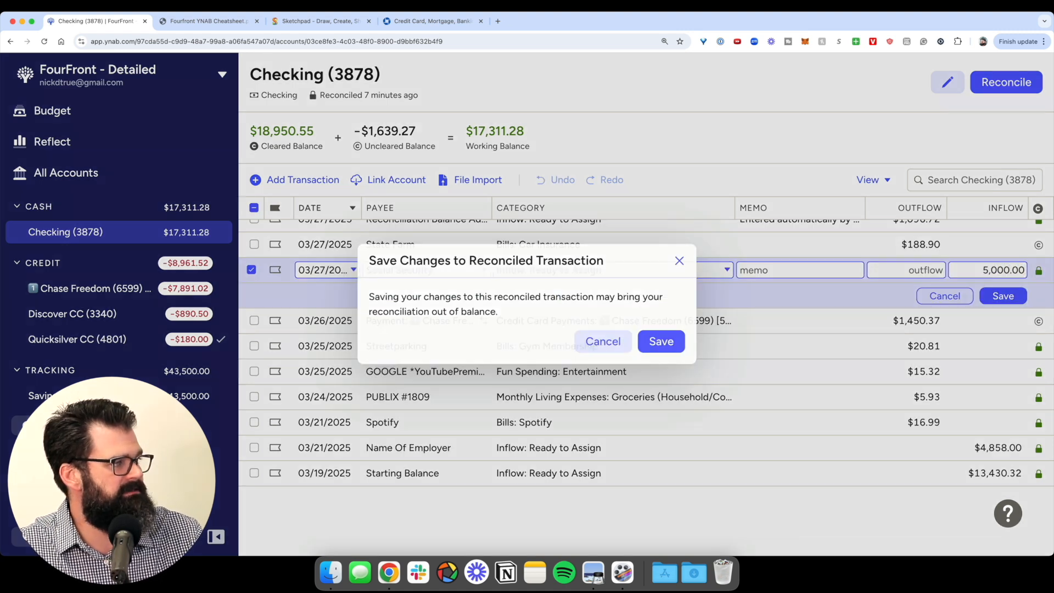
left_click(661, 341)
- Raise the Name Of Employer paycheck by 2500 to $7,358, then return to the budget
left_click(998, 422)
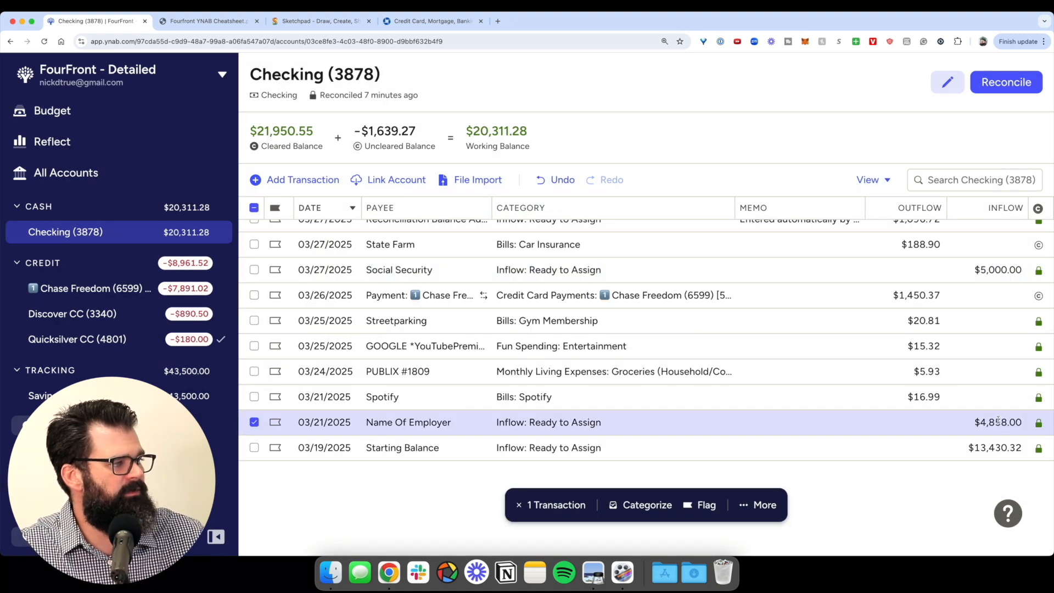
left_click(998, 422)
type("+18")
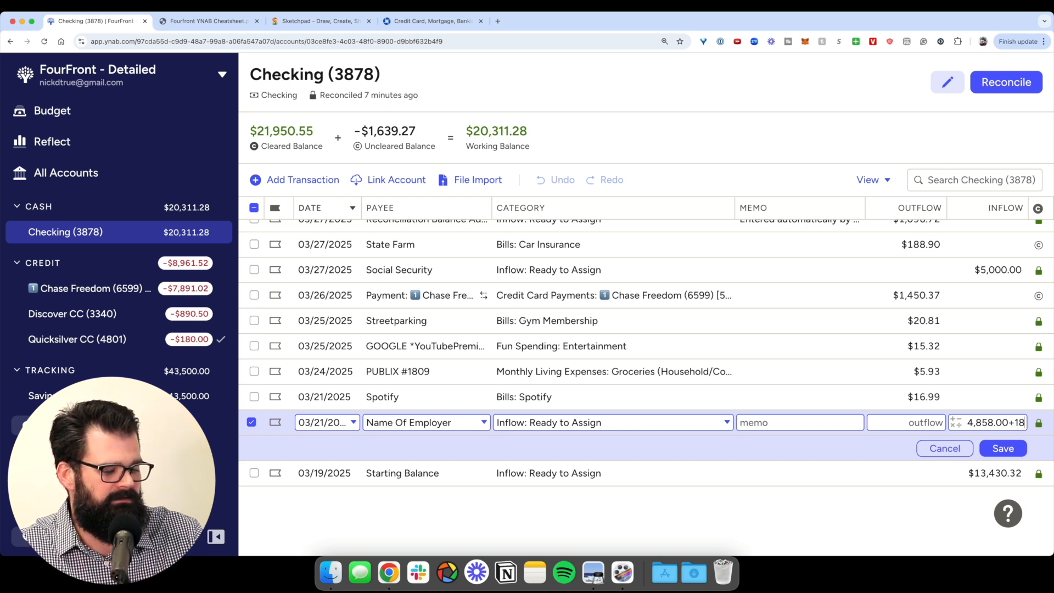
key("BackSpace")
type("2500")
key("Return")
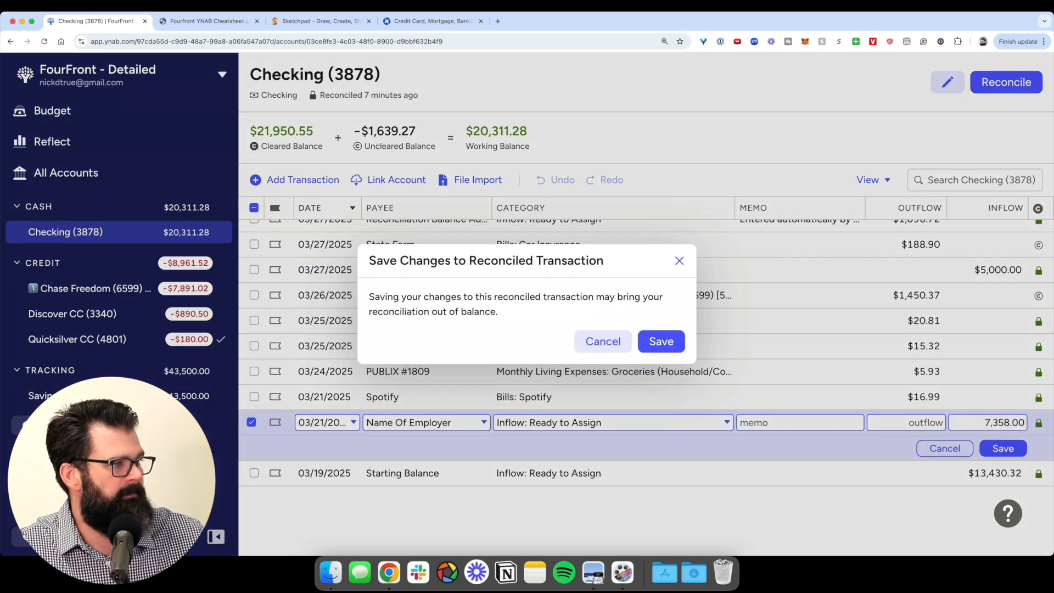
left_click(679, 337)
left_click(69, 115)
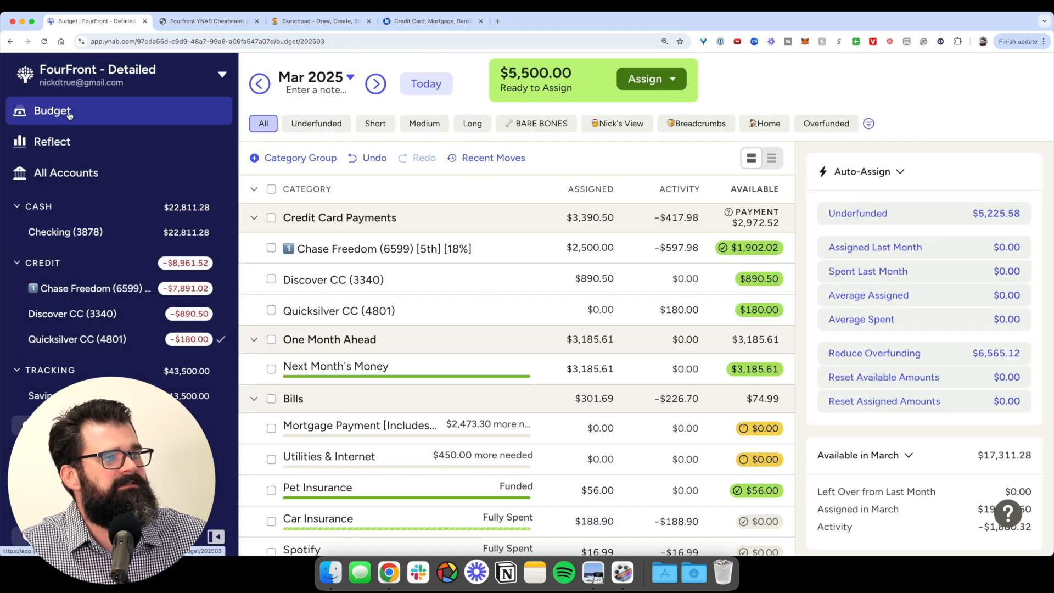
- Set March's Next Month's Money assigned to 0, then move to the April 2025 budget
left_click(593, 368)
type("0")
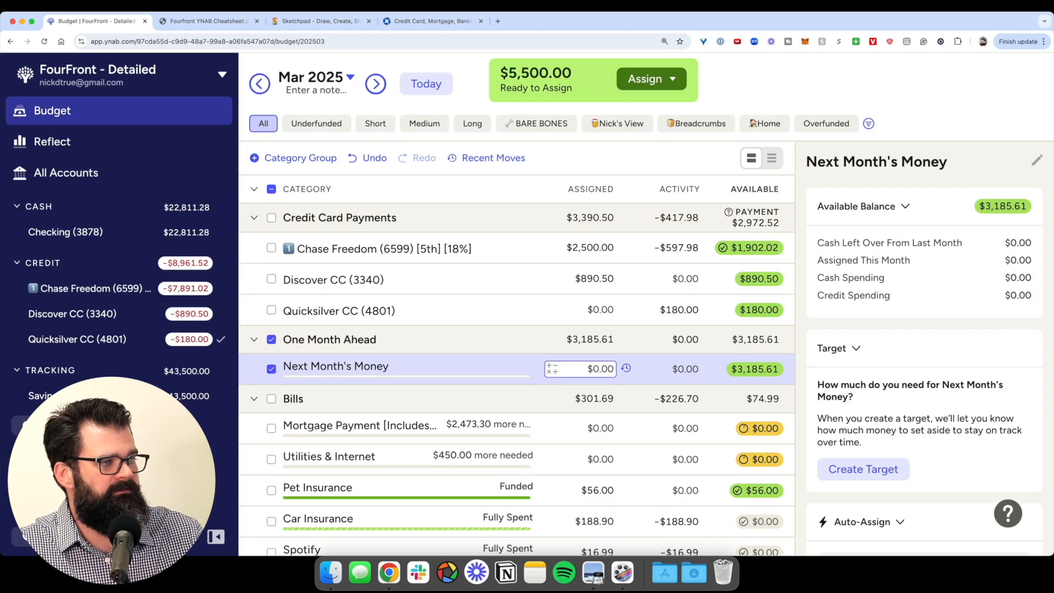
key("Return")
left_click(271, 339)
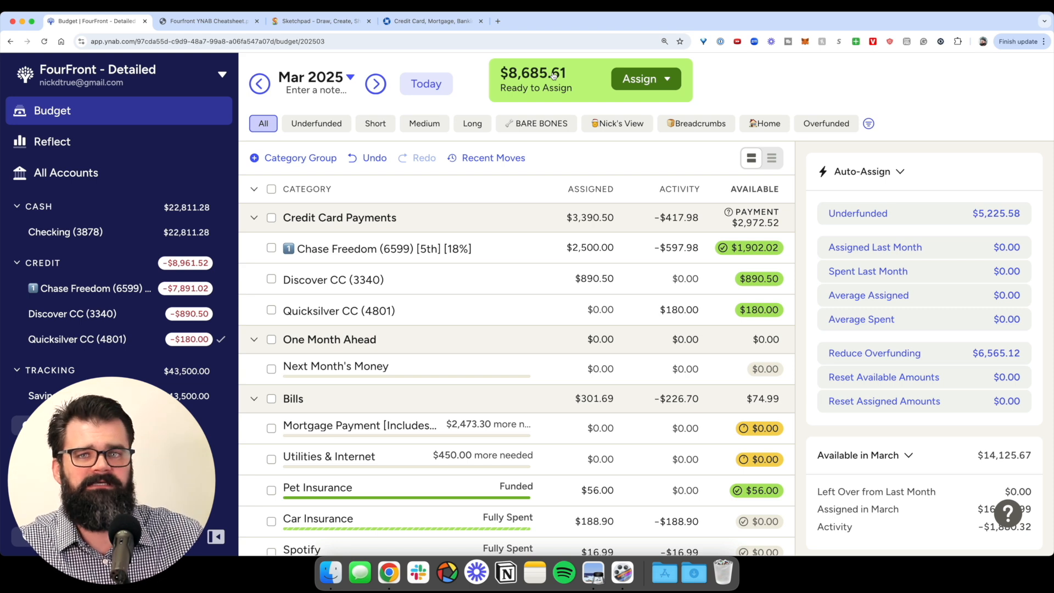
left_click(375, 86)
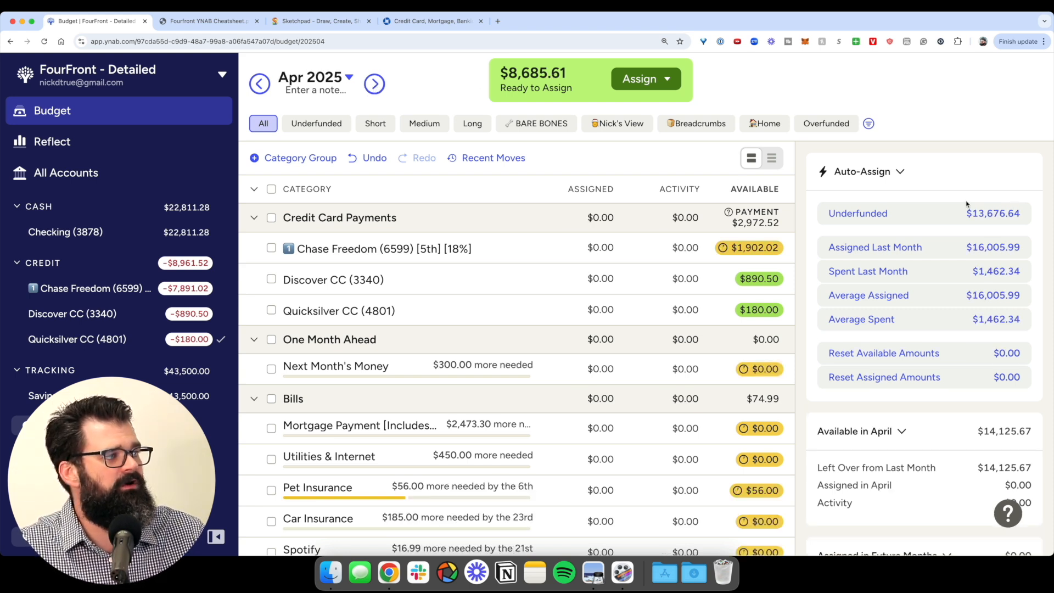
scroll(973, 208, "up", 5)
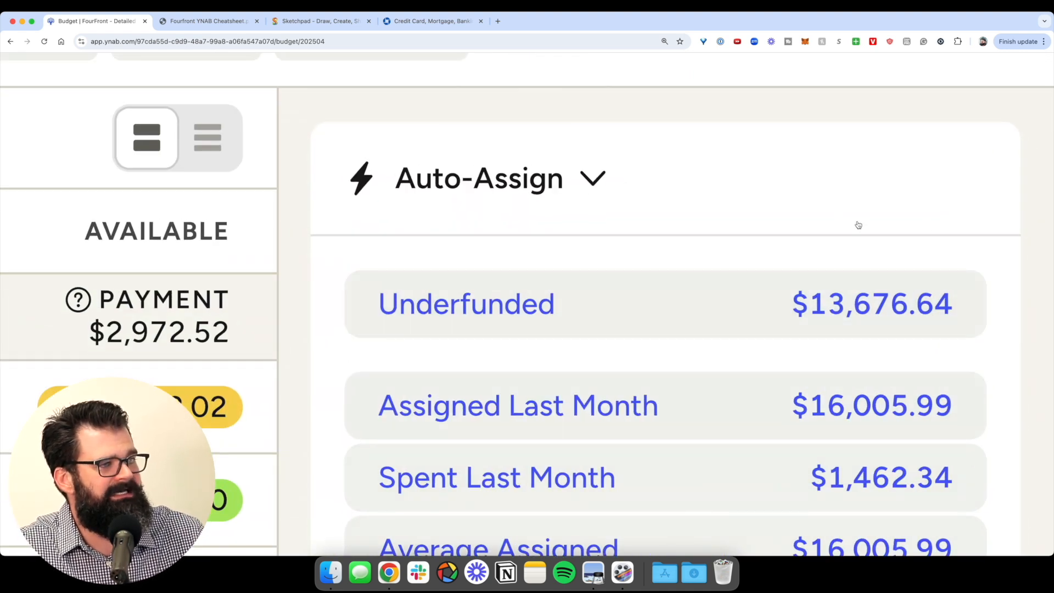
scroll(858, 225, "down", 5)
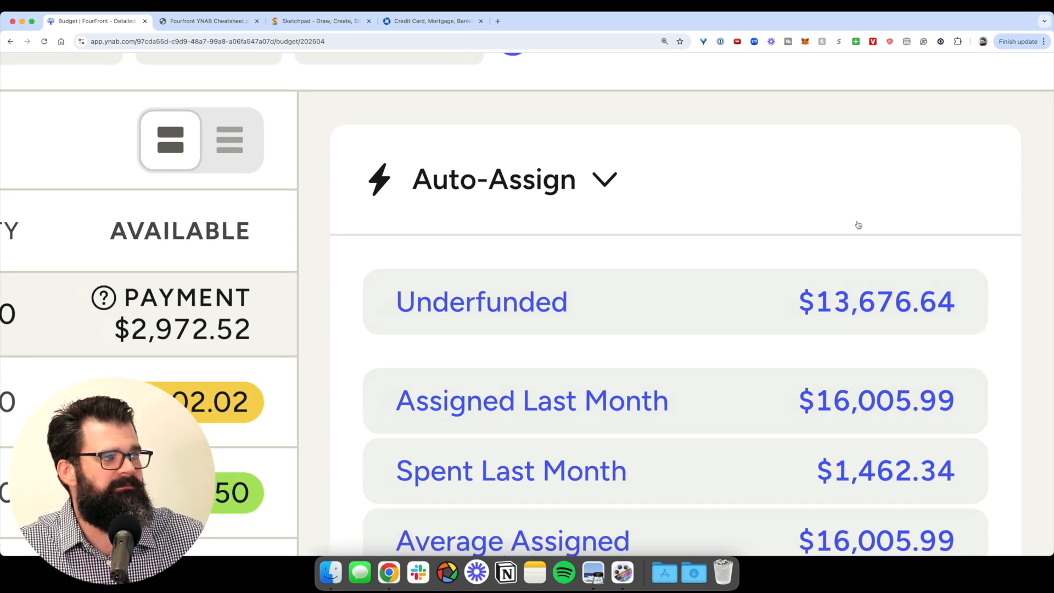
scroll(540, 98, "up", 5)
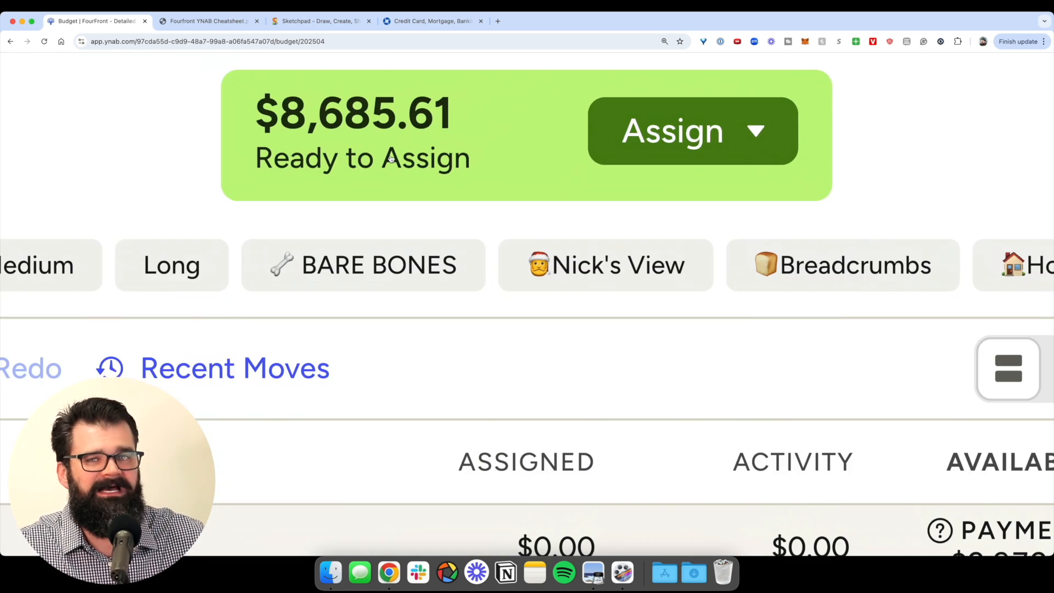
scroll(391, 158, "down", 5)
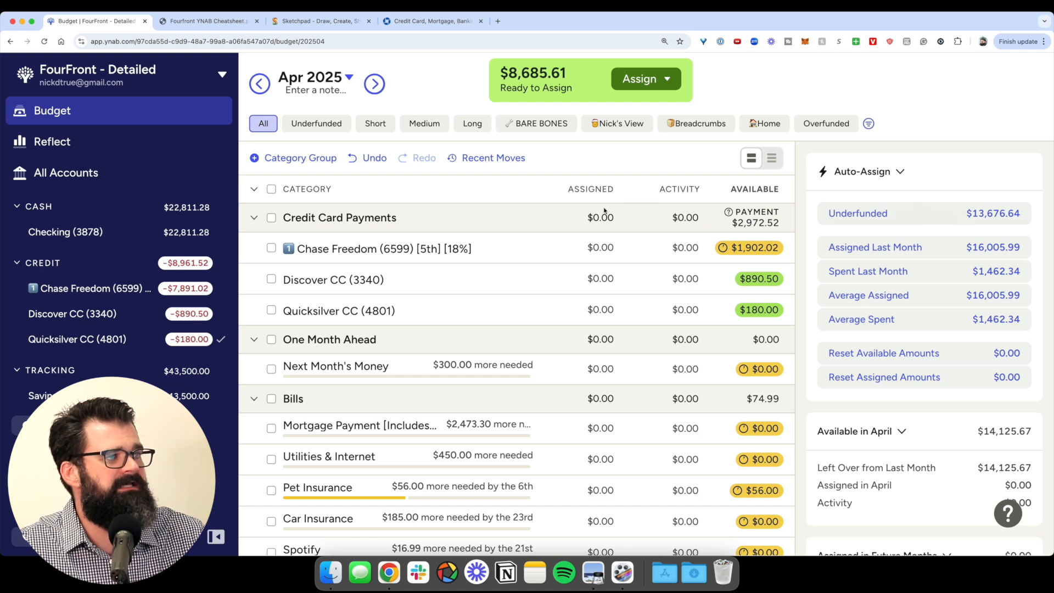
- Preview Underfunded auto-assign and assign the $8,685.61 across April's underfunded categories
left_click(897, 213)
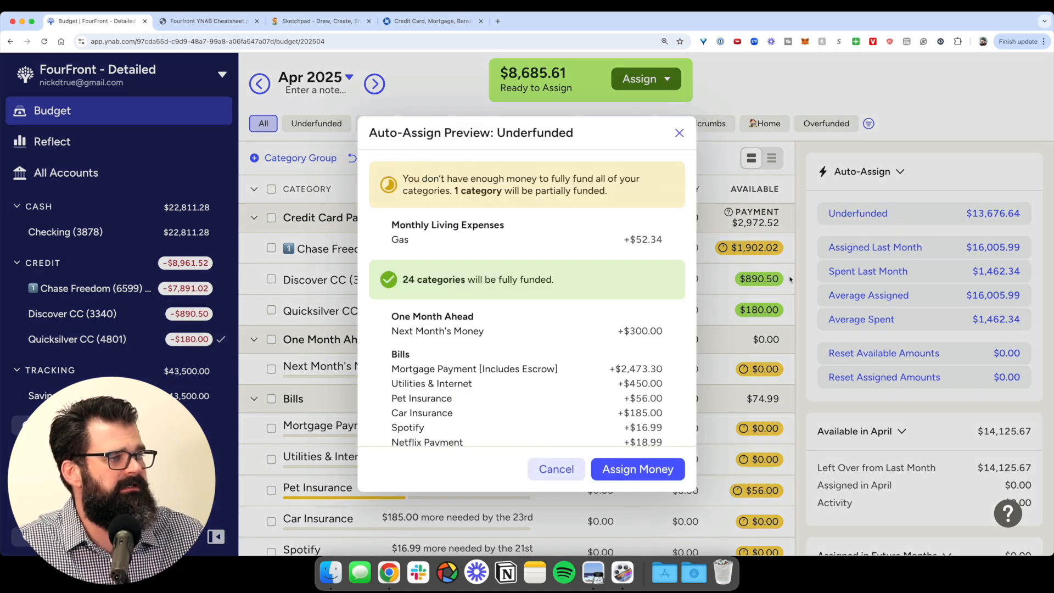
scroll(598, 332, "down", 3)
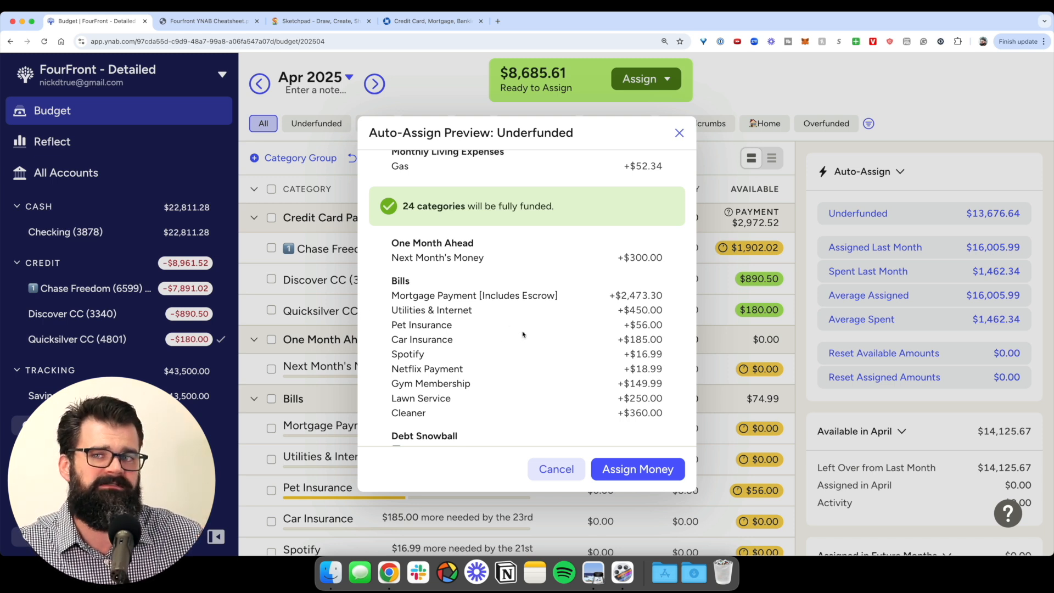
scroll(523, 335, "down", 10)
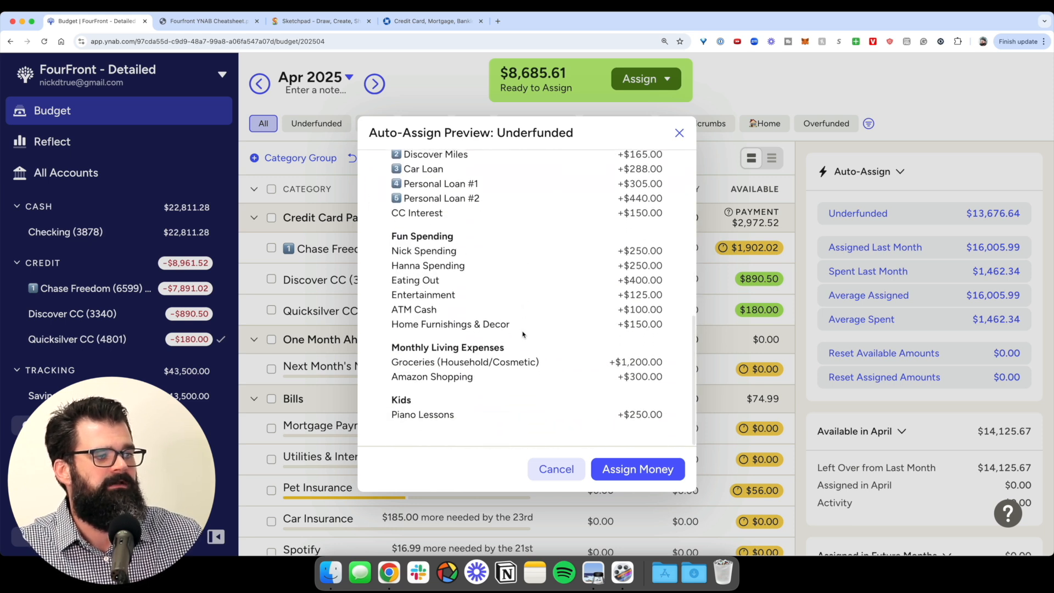
left_click(620, 470)
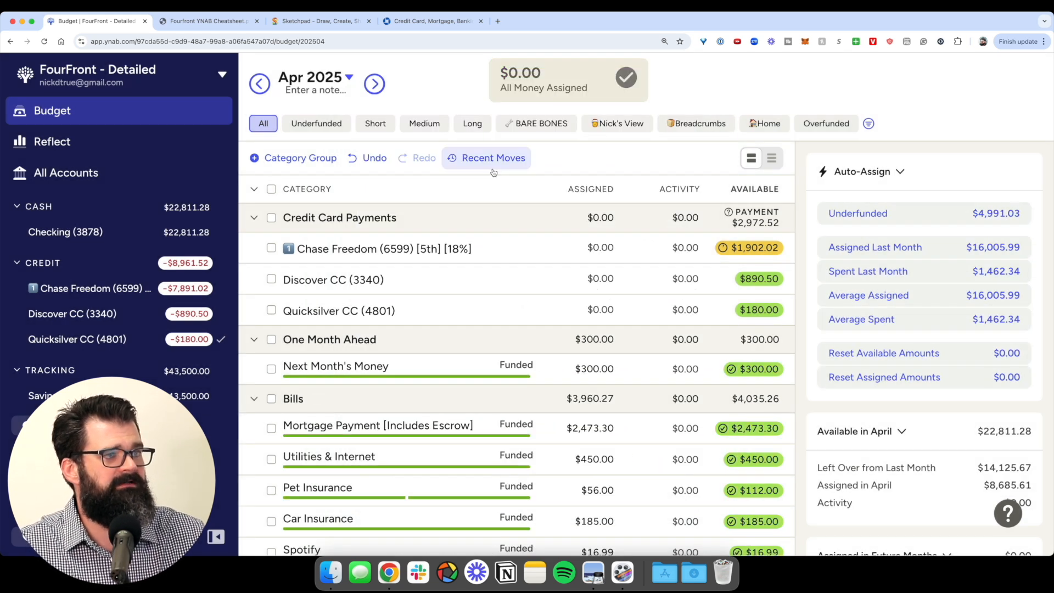
scroll(565, 229, "down", 15)
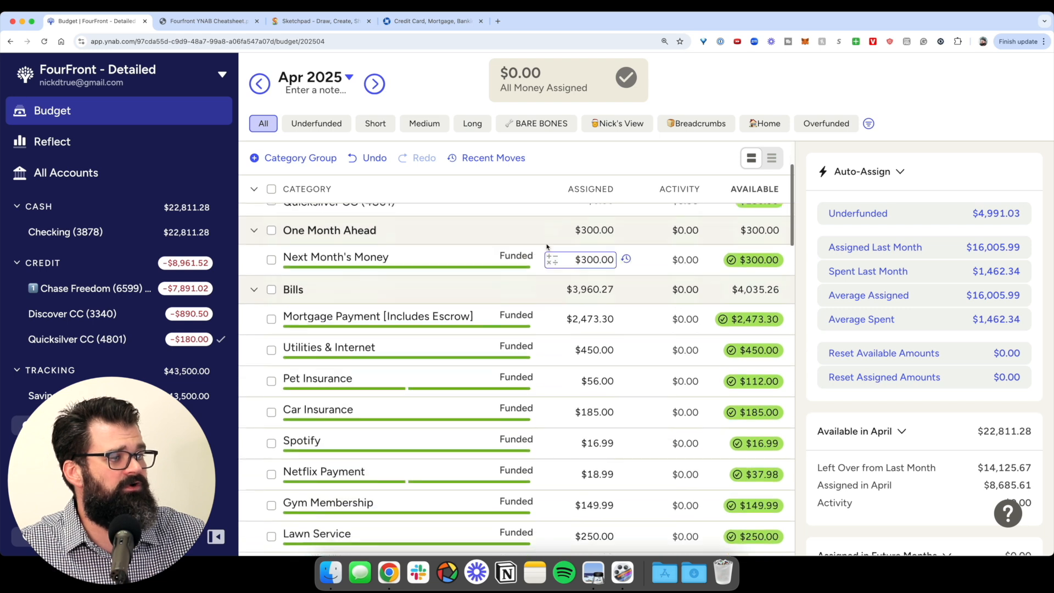
scroll(546, 244, "down", 10)
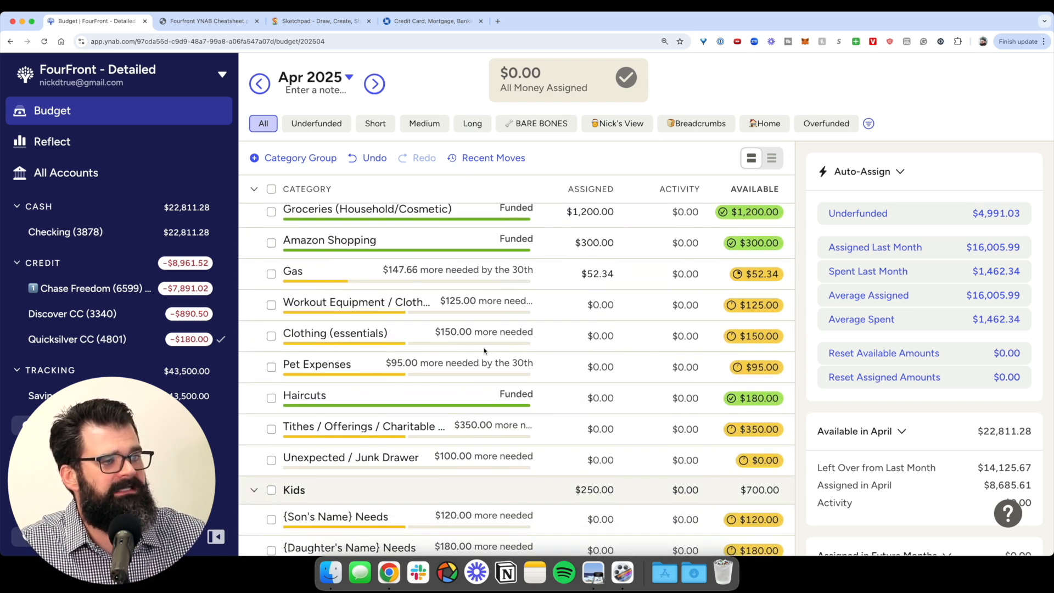
scroll(568, 344, "down", 2)
scroll(568, 344, "down", 12)
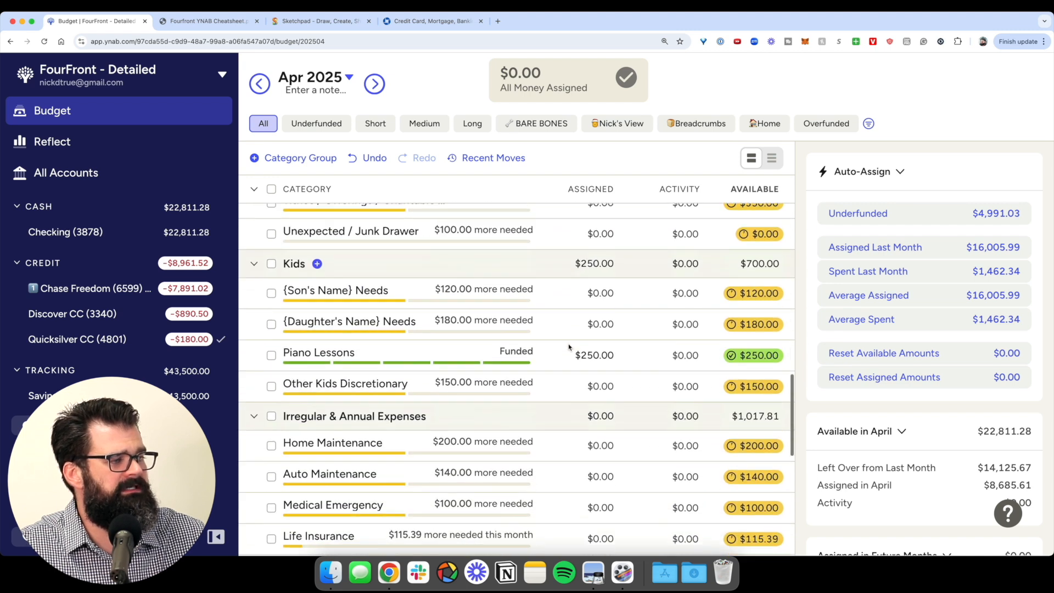
scroll(568, 346, "down", 3)
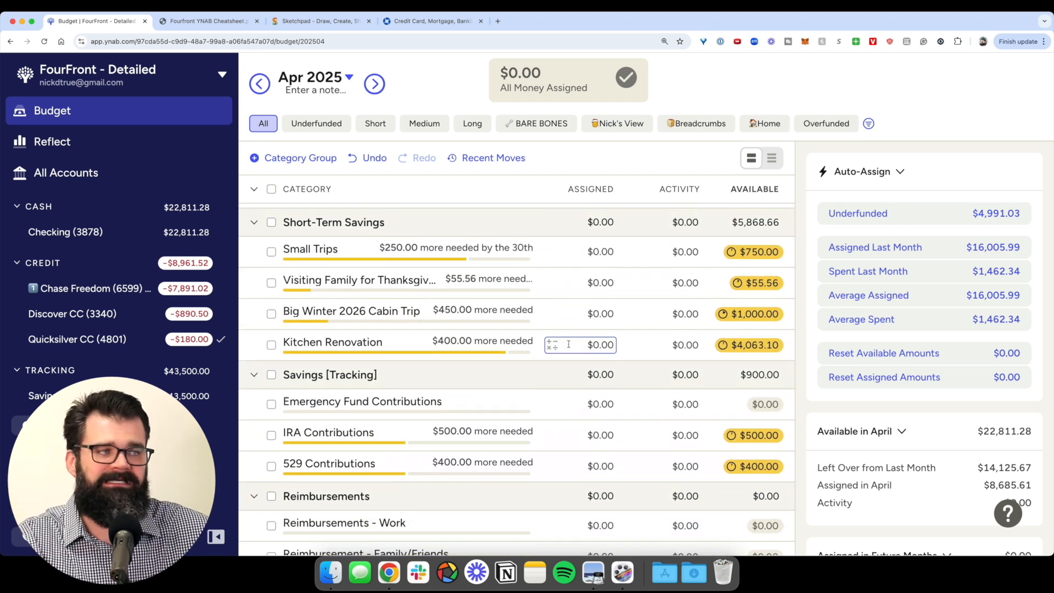
scroll(569, 344, "up", 15)
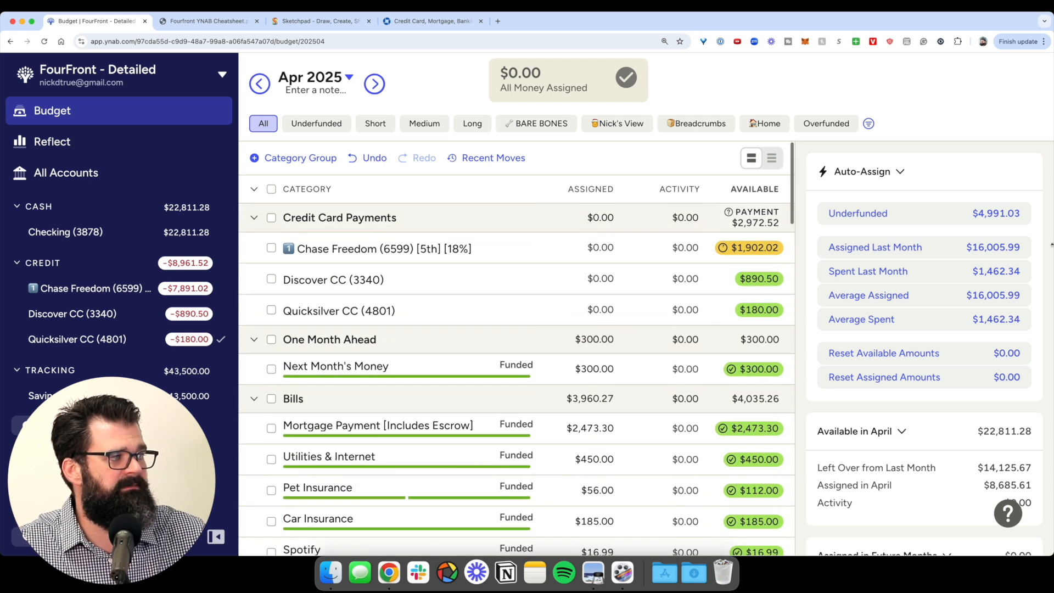
scroll(887, 218, "up", 5)
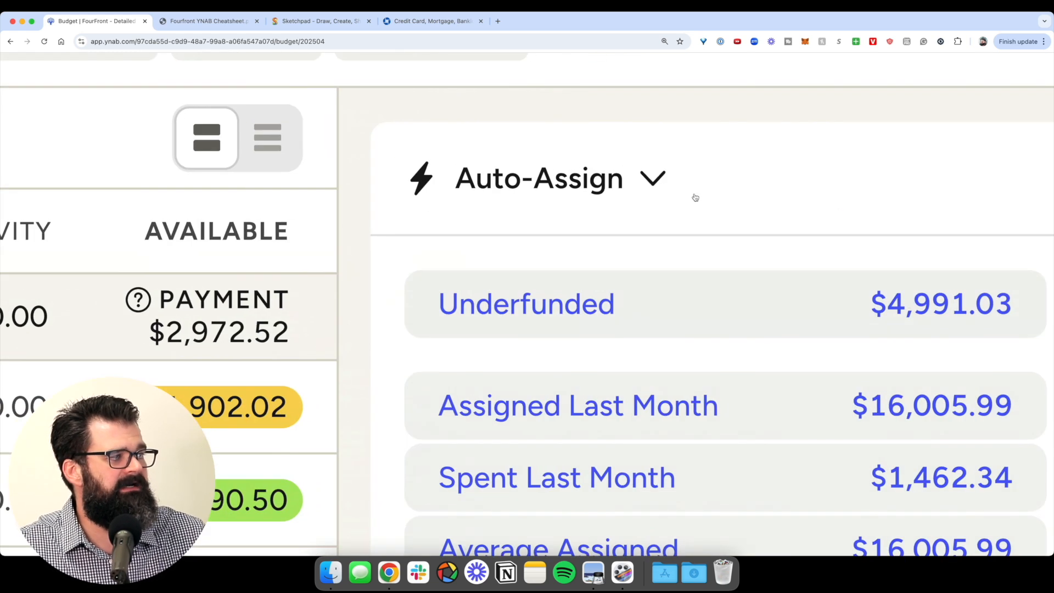
scroll(717, 238, "down", 5)
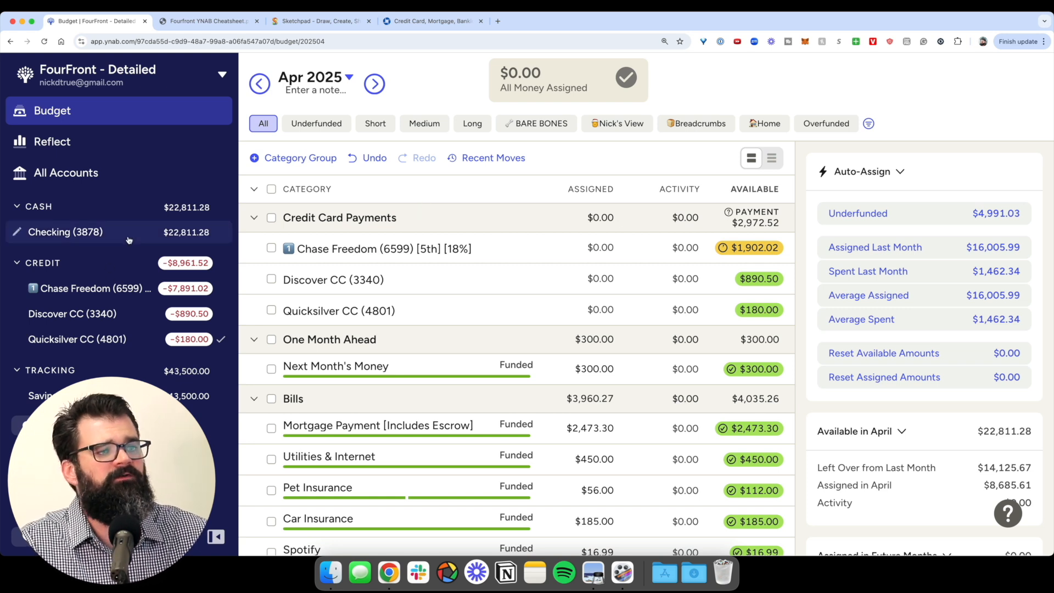
scroll(531, 252, "down", 3)
scroll(530, 253, "down", 10)
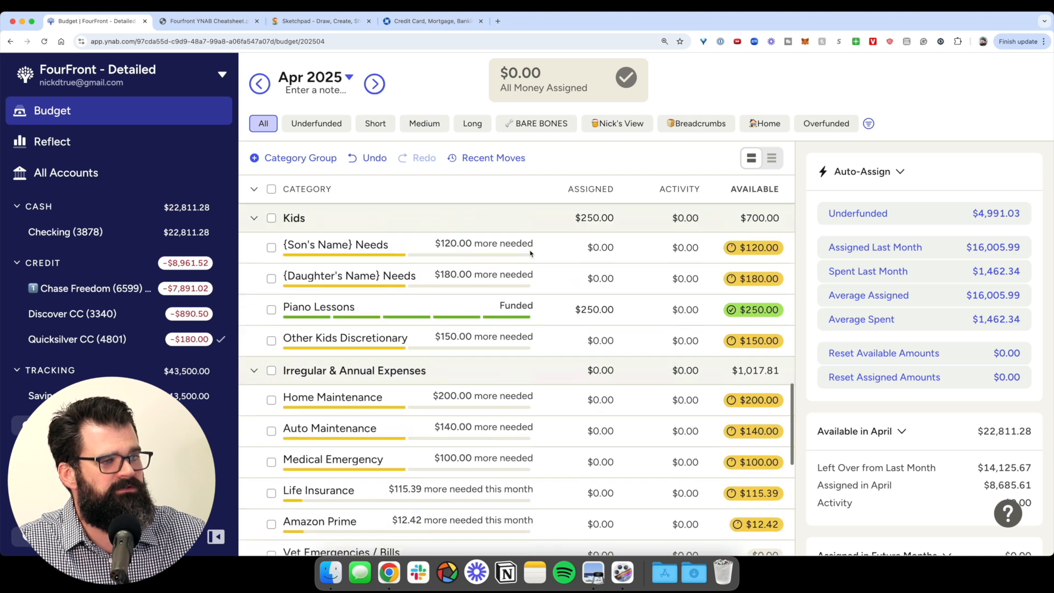
scroll(531, 252, "up", 15)
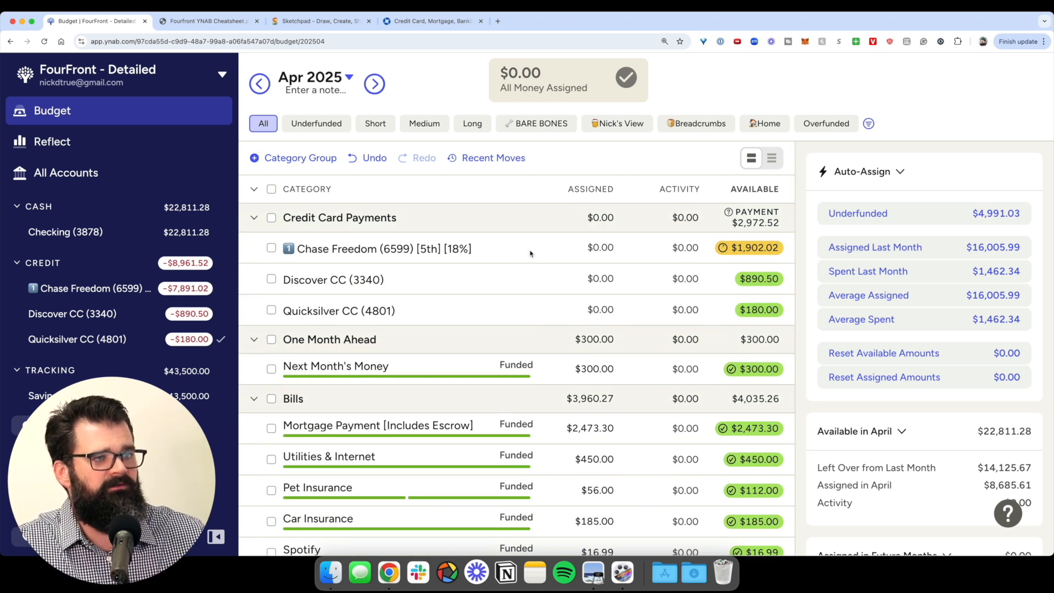
left_click(130, 236)
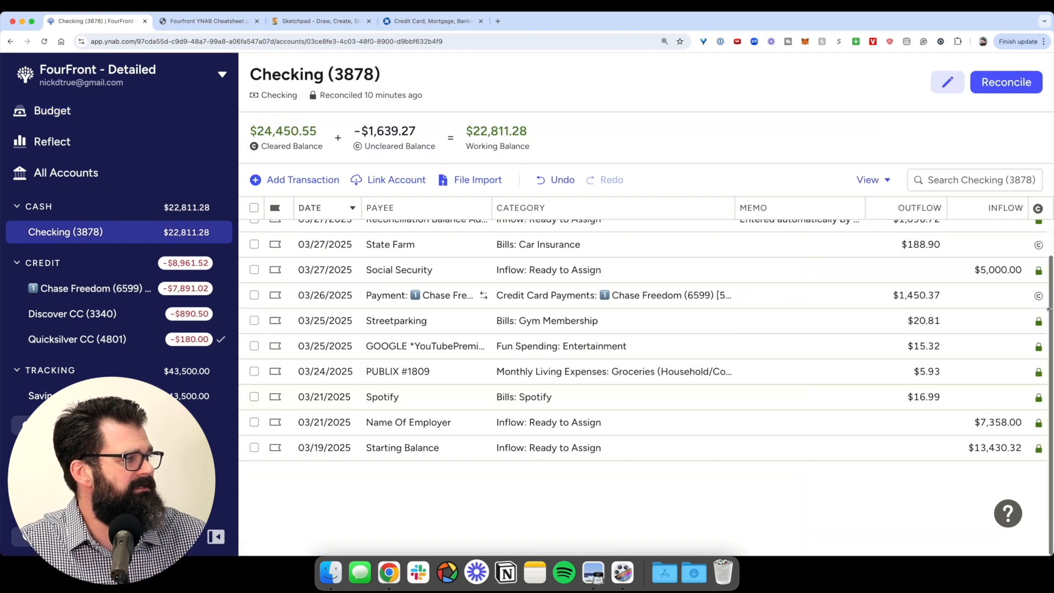
- Raise the Name Of Employer paycheck by 5000 to $12,358.00, then return to April's budget
left_click(1002, 270)
key("Return")
left_click(998, 422)
type("+5000")
key("Return")
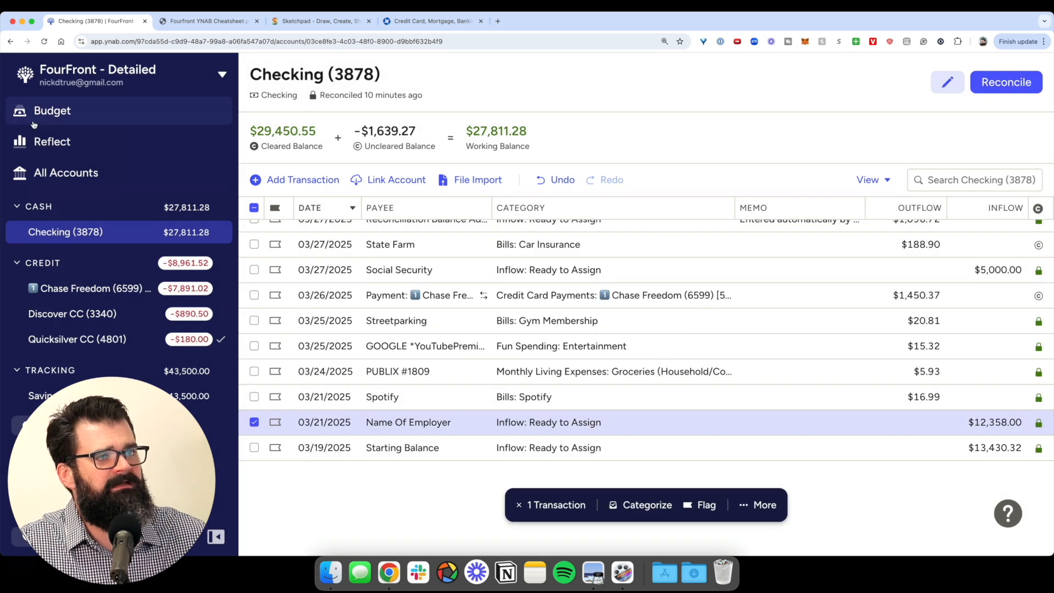
left_click(34, 123)
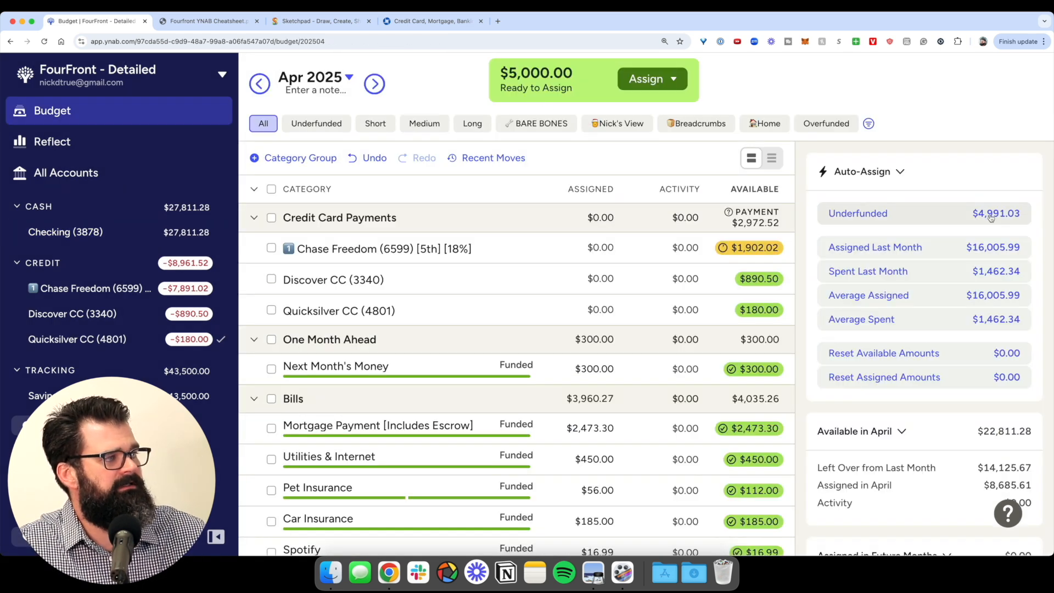
left_click(968, 214)
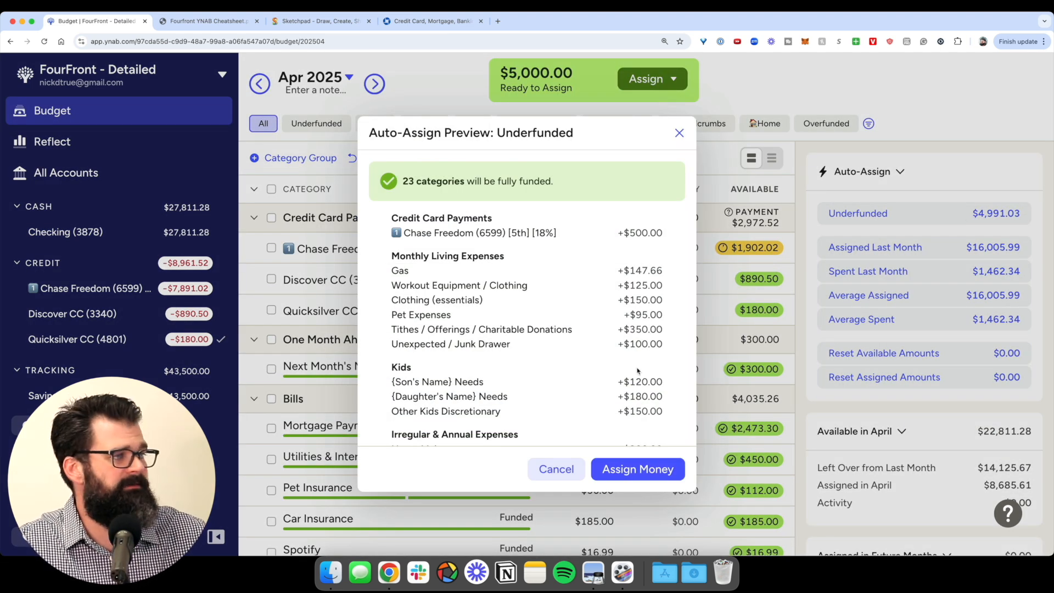
- Assign money to all 23 underfunded April categories via the Underfunded preview
left_click(637, 469)
scroll(637, 218, "down", 10)
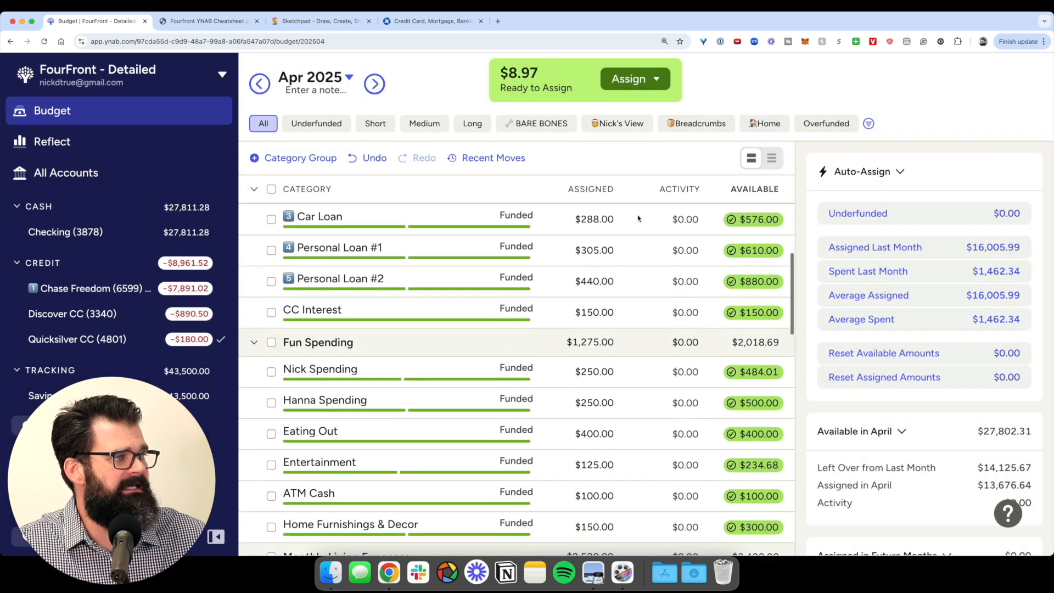
scroll(637, 218, "down", 10)
scroll(565, 201, "up", 15)
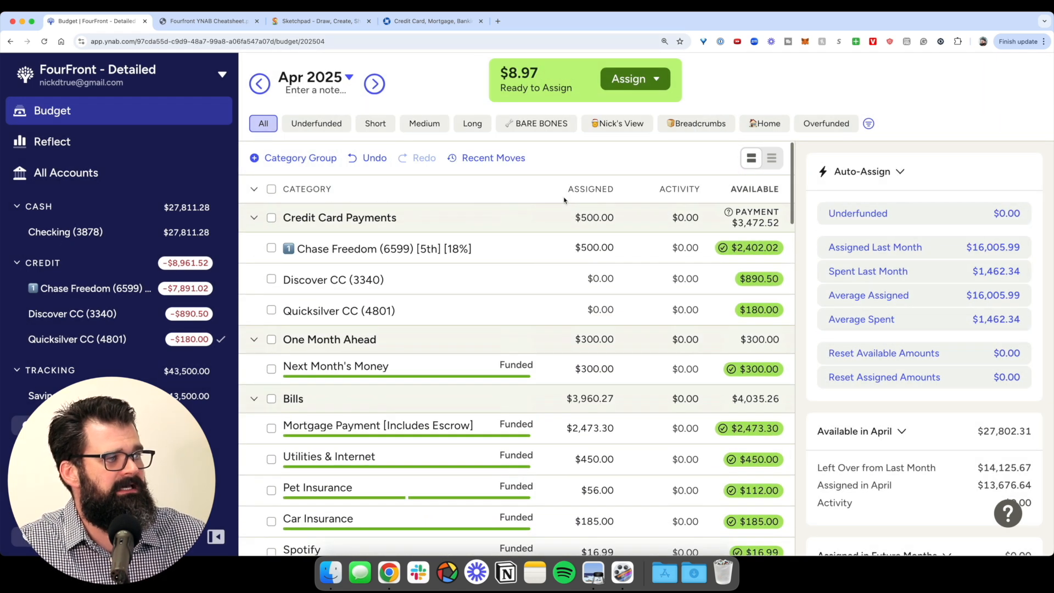
- Manually assign the leftover $8.97 to Eating Out
left_click(634, 78)
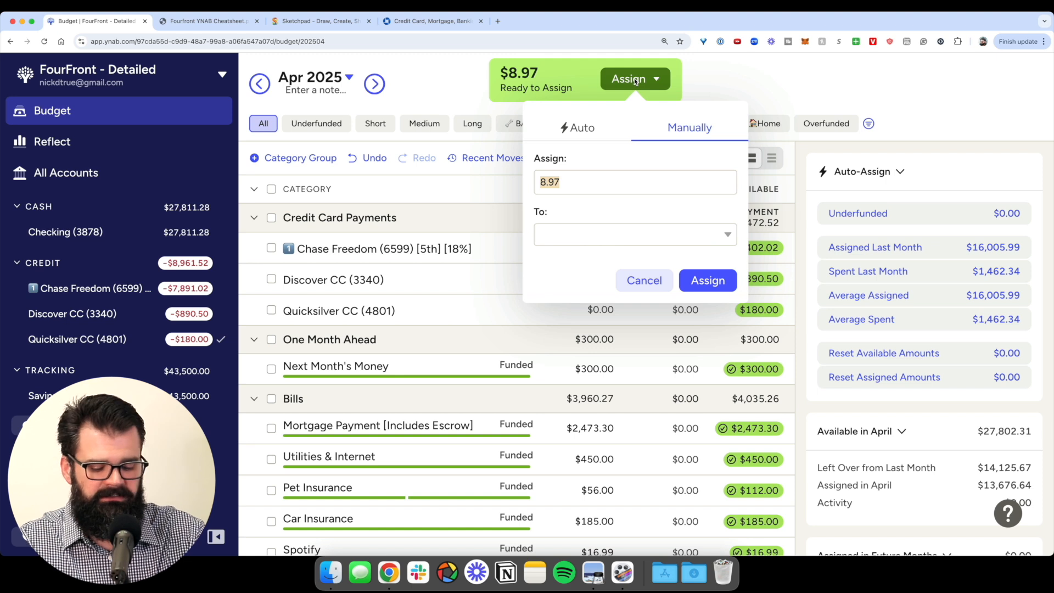
key("Tab")
type("eat")
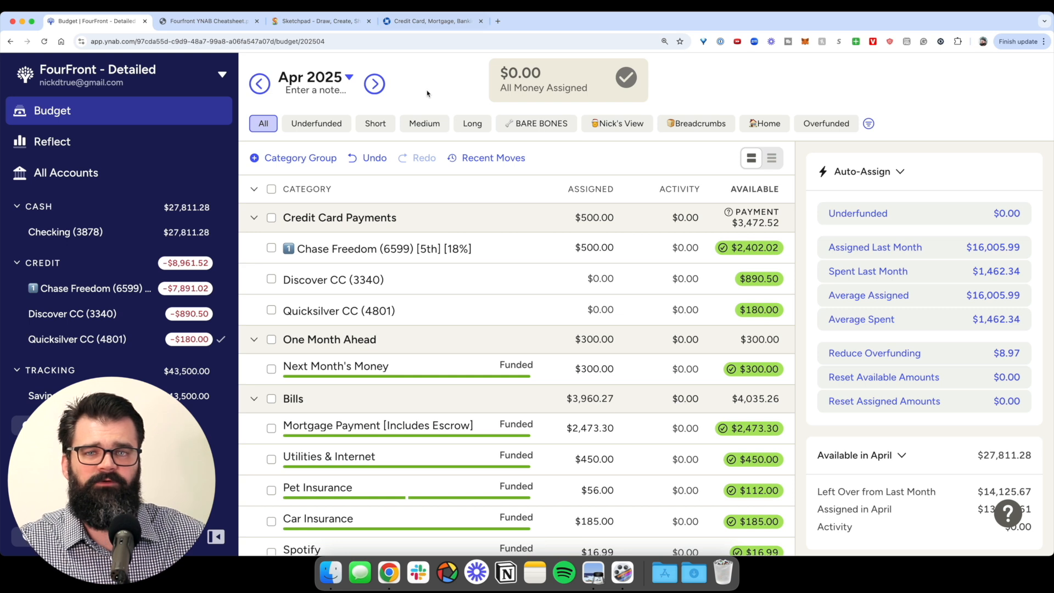
- Scroll through the fully assigned April budget, then advance to the Next Steps slide
scroll(640, 273, "down", 5)
scroll(640, 272, "up", 5)
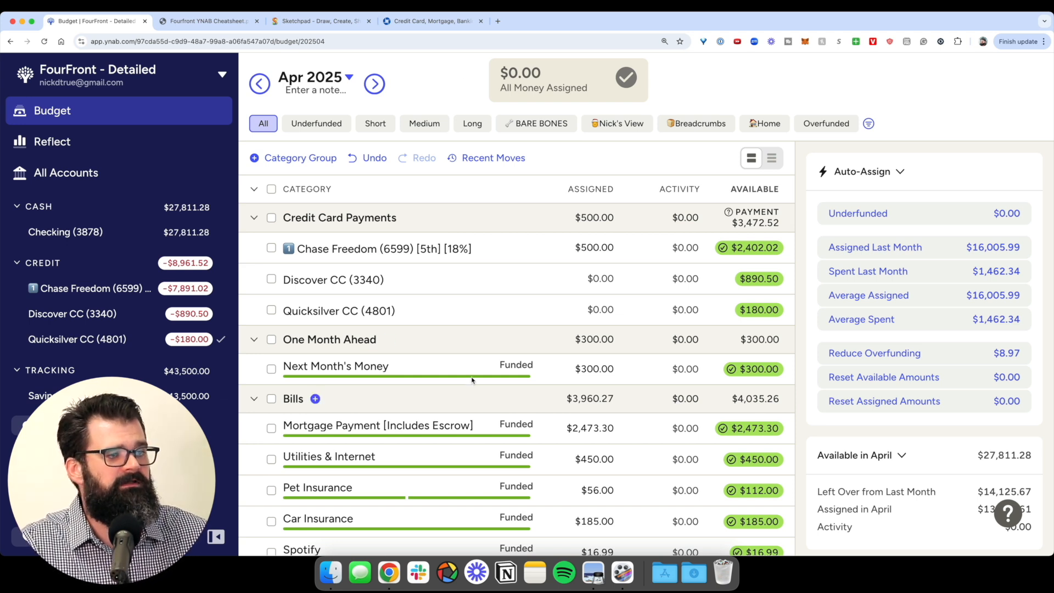
scroll(384, 340, "down", 15)
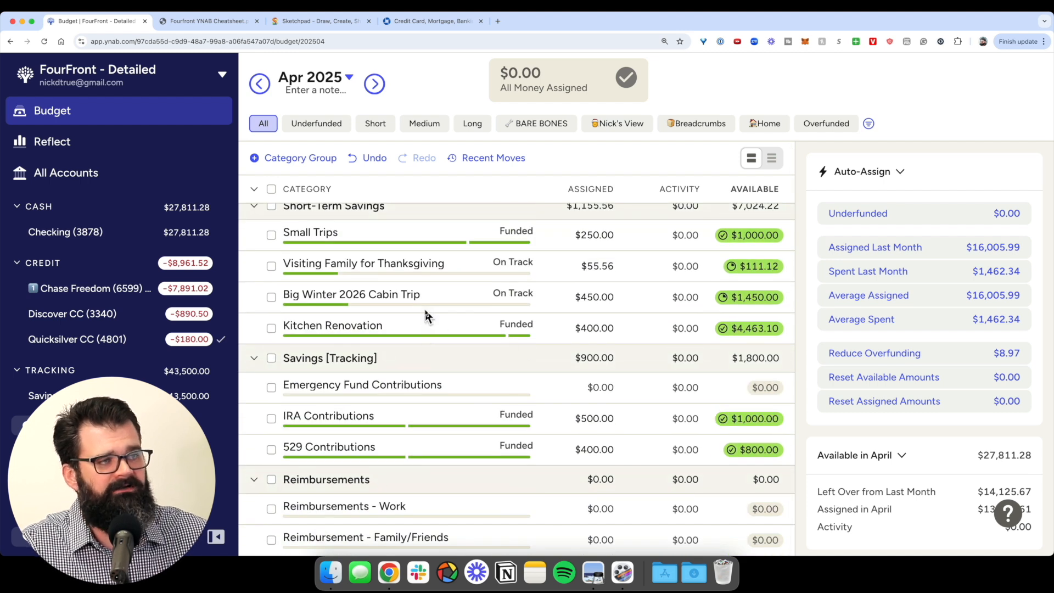
scroll(439, 356, "up", 3)
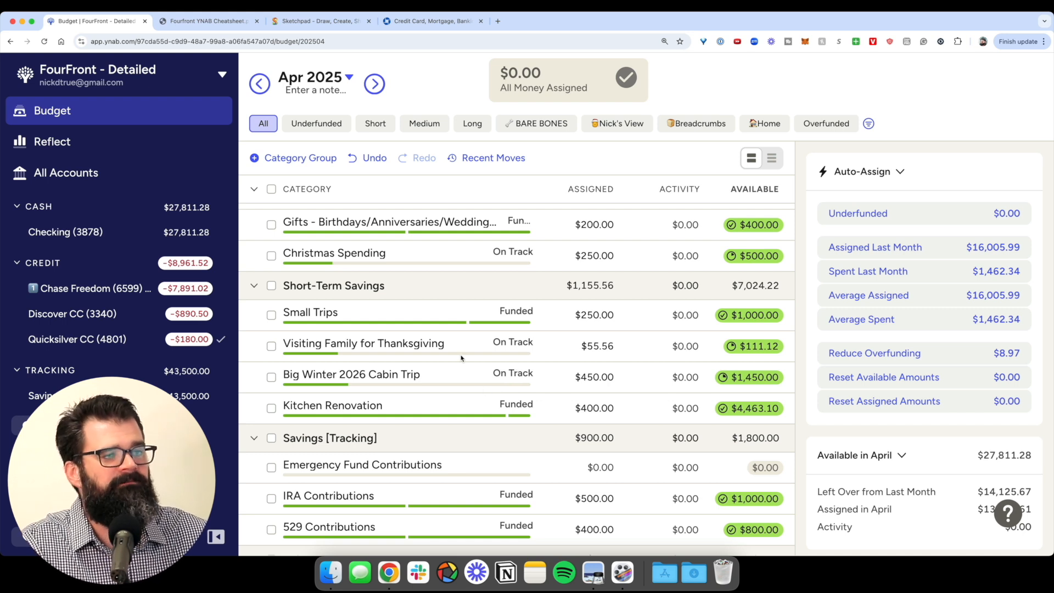
scroll(447, 330, "up", 15)
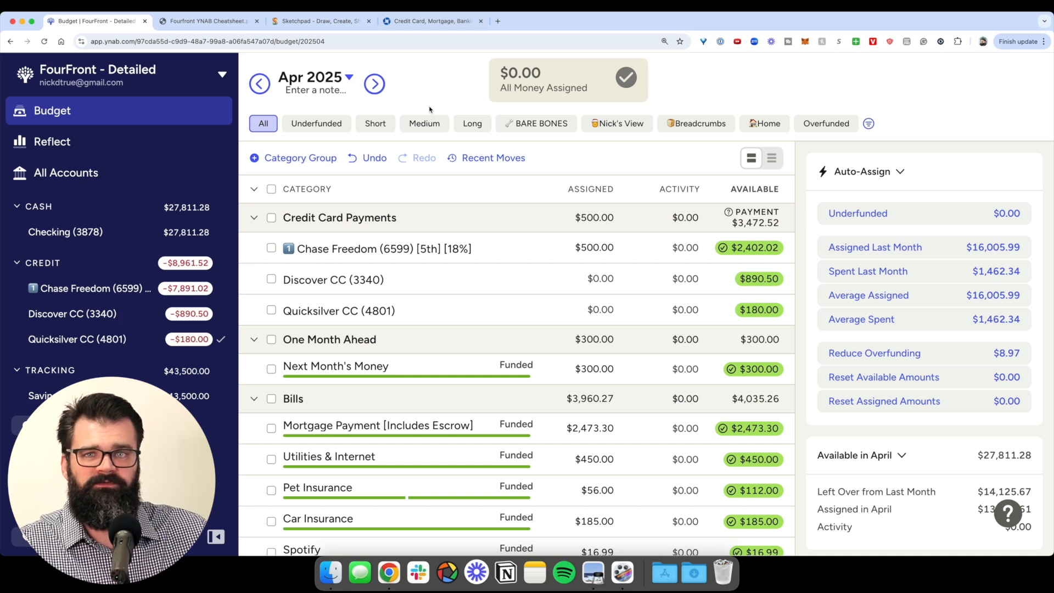
scroll(478, 343, "down", 15)
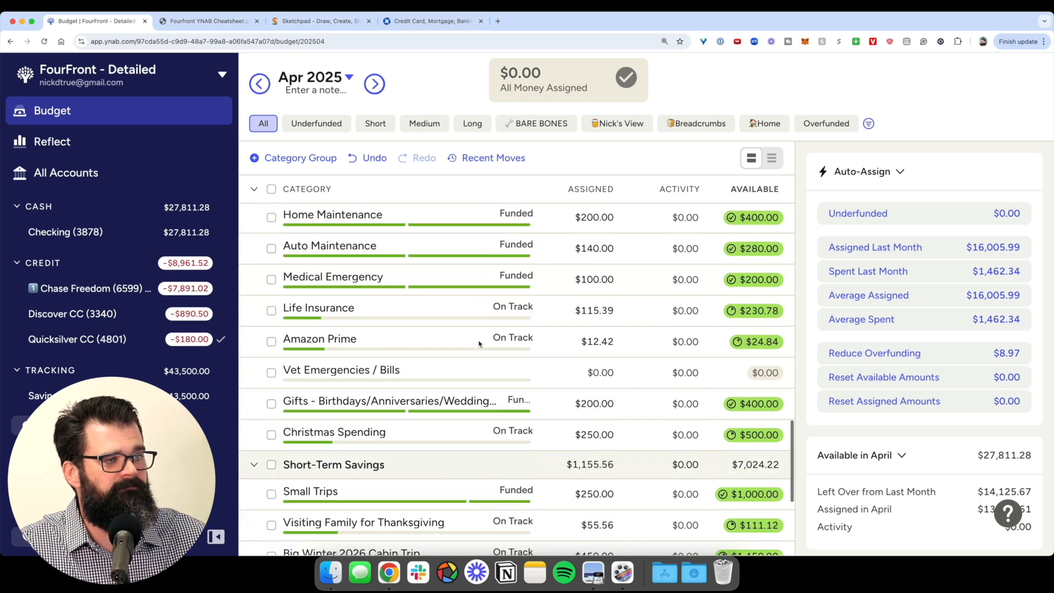
scroll(408, 383, "up", 15)
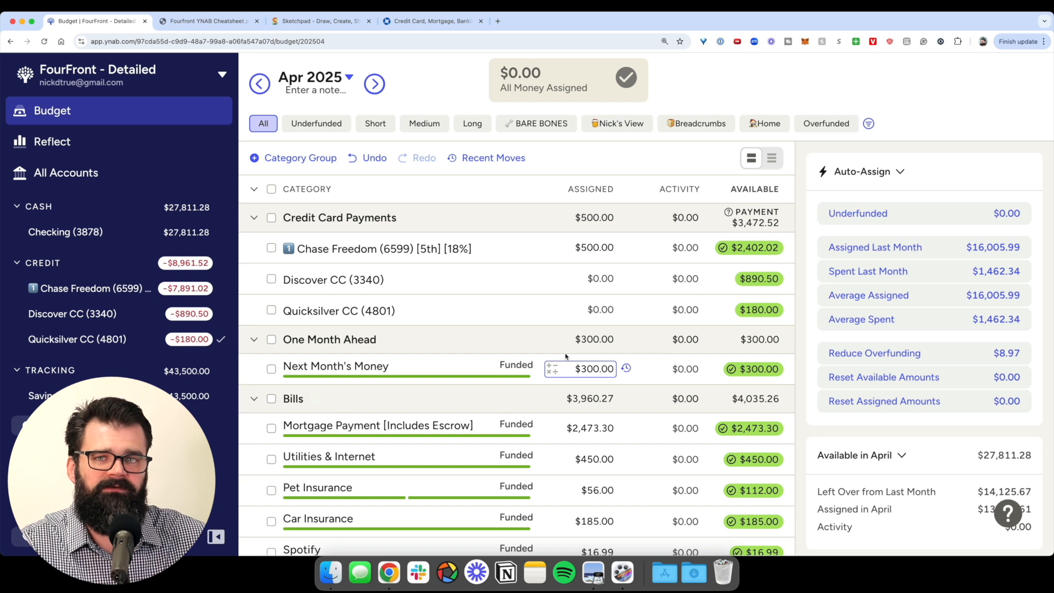
scroll(565, 356, "down", 10)
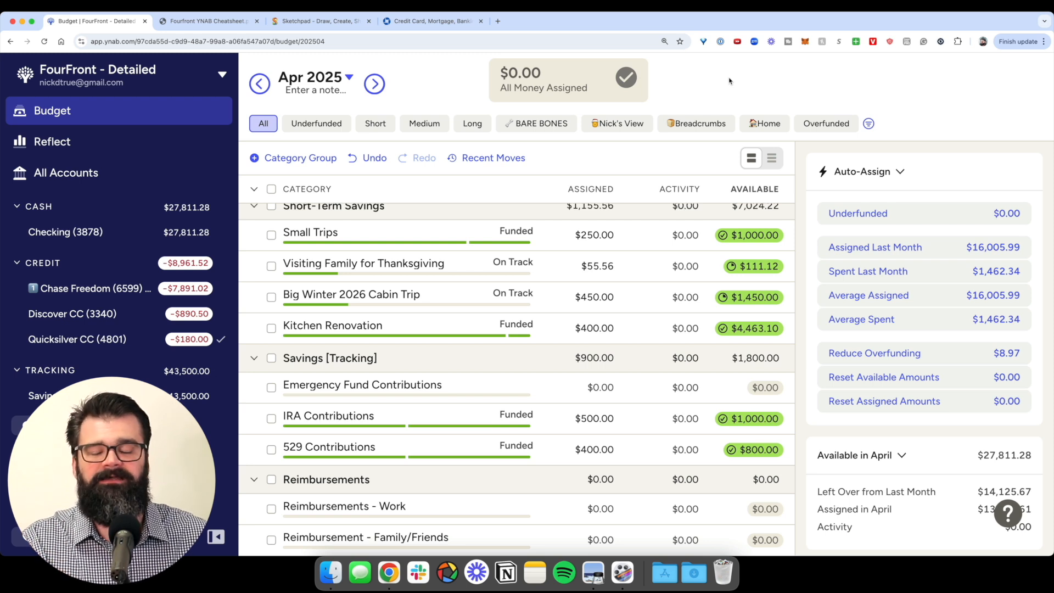
key("ctrl+Right")
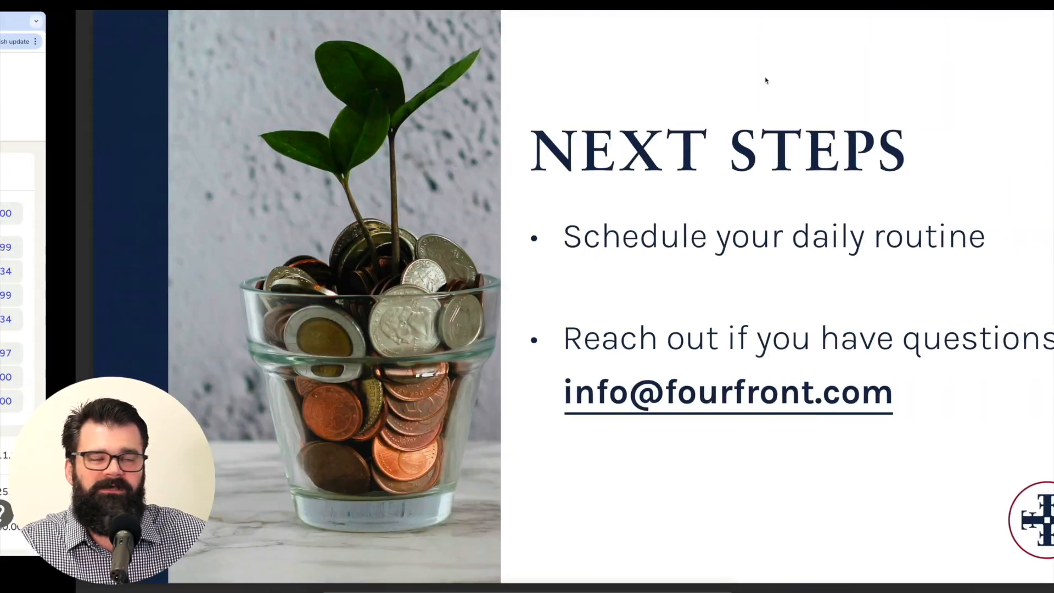